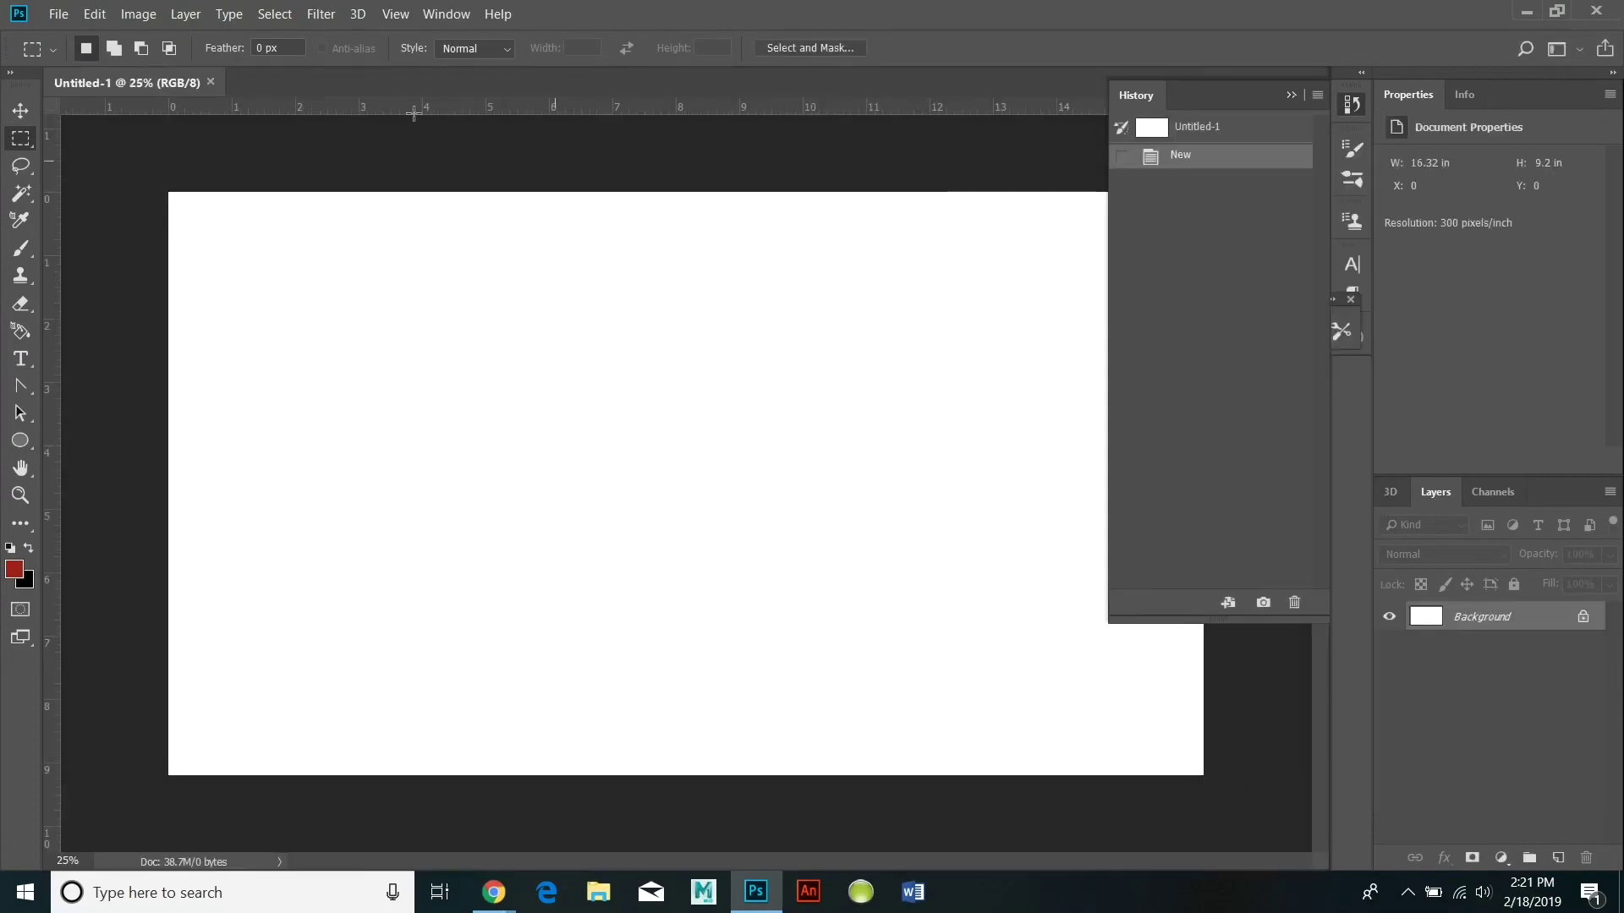
# Check the image size settings of the blank document.
pyautogui.click(138, 14)
pyautogui.click(174, 161)
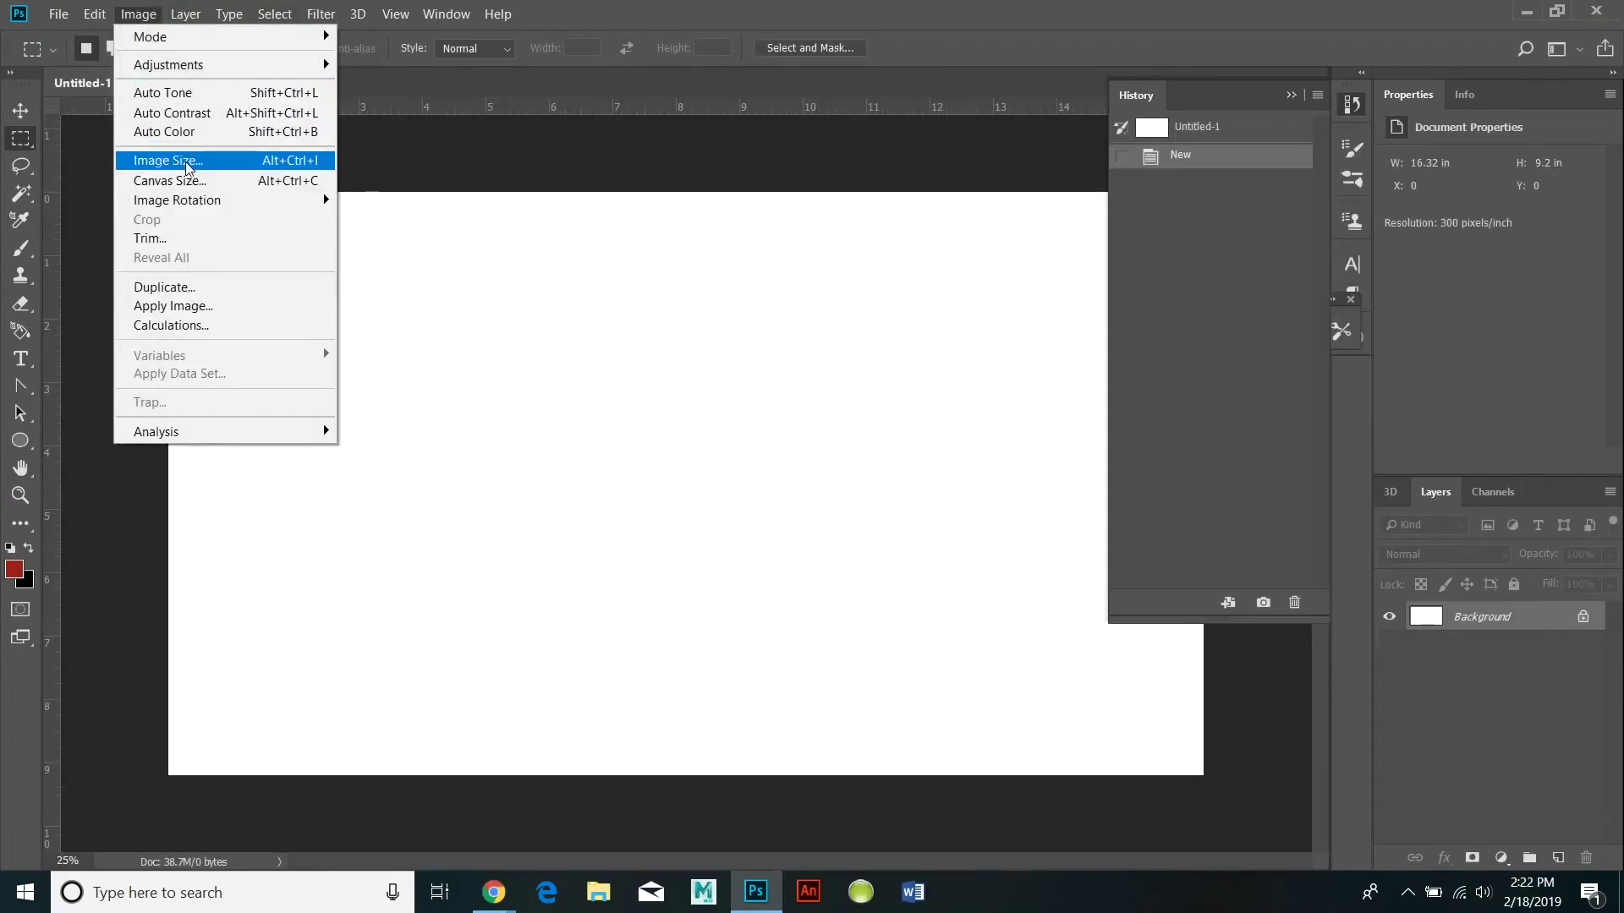
pyautogui.click(1048, 471)
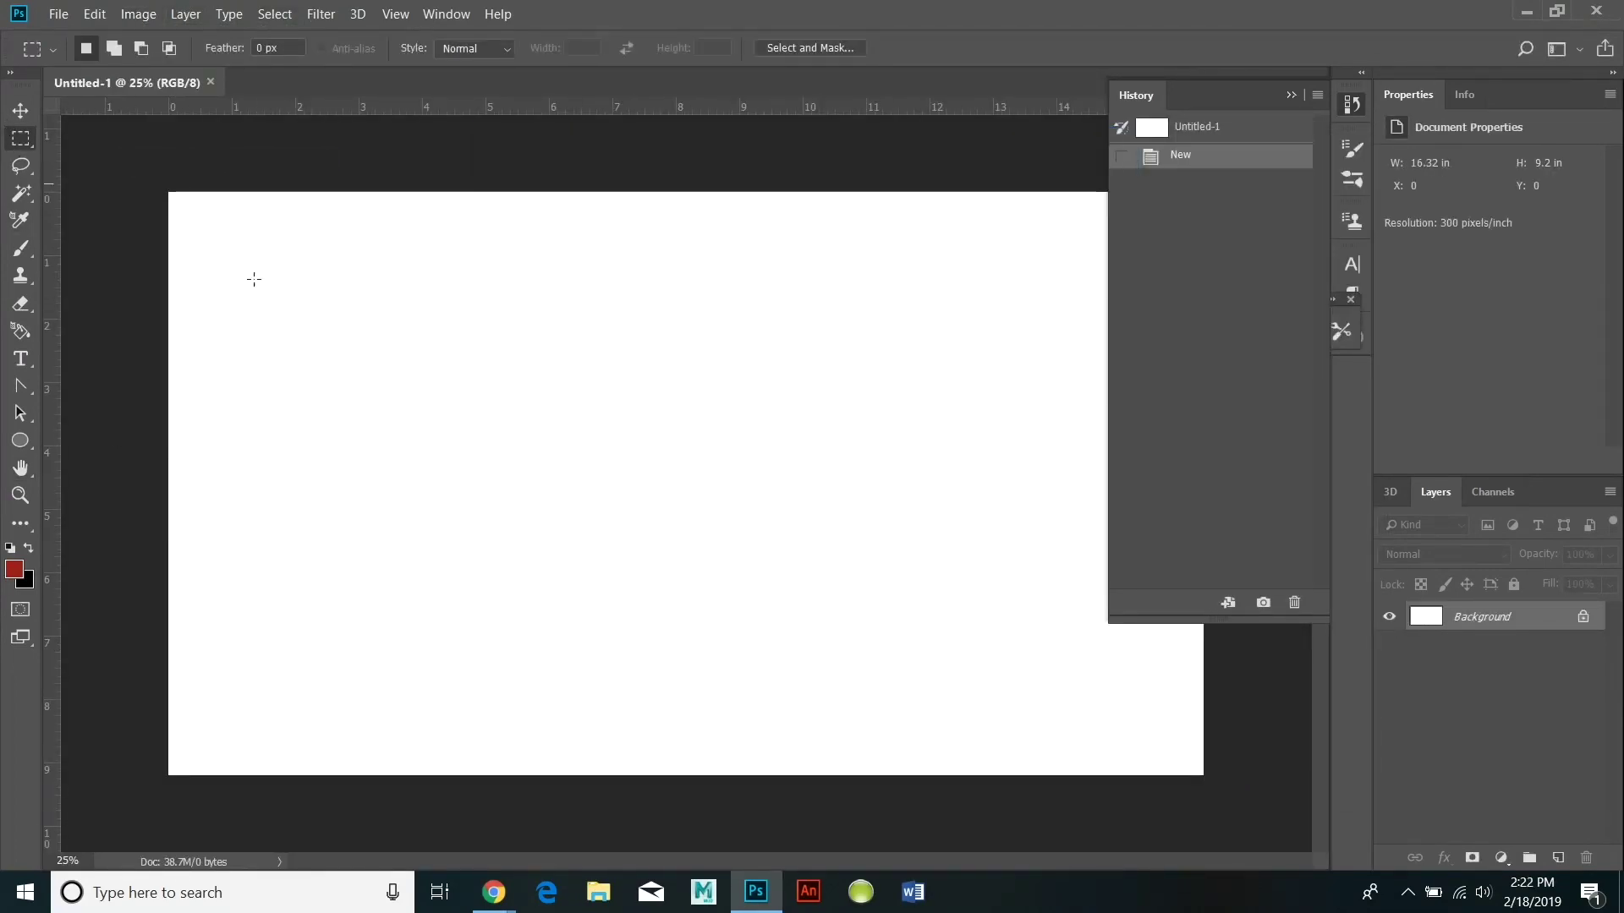
# Draw a text box about 12 × 6.3 in and warp it as an Arc with Bend +40%, Horizontal Distortion -37%, Vertical Distortion +37%.
pyautogui.click(21, 358)
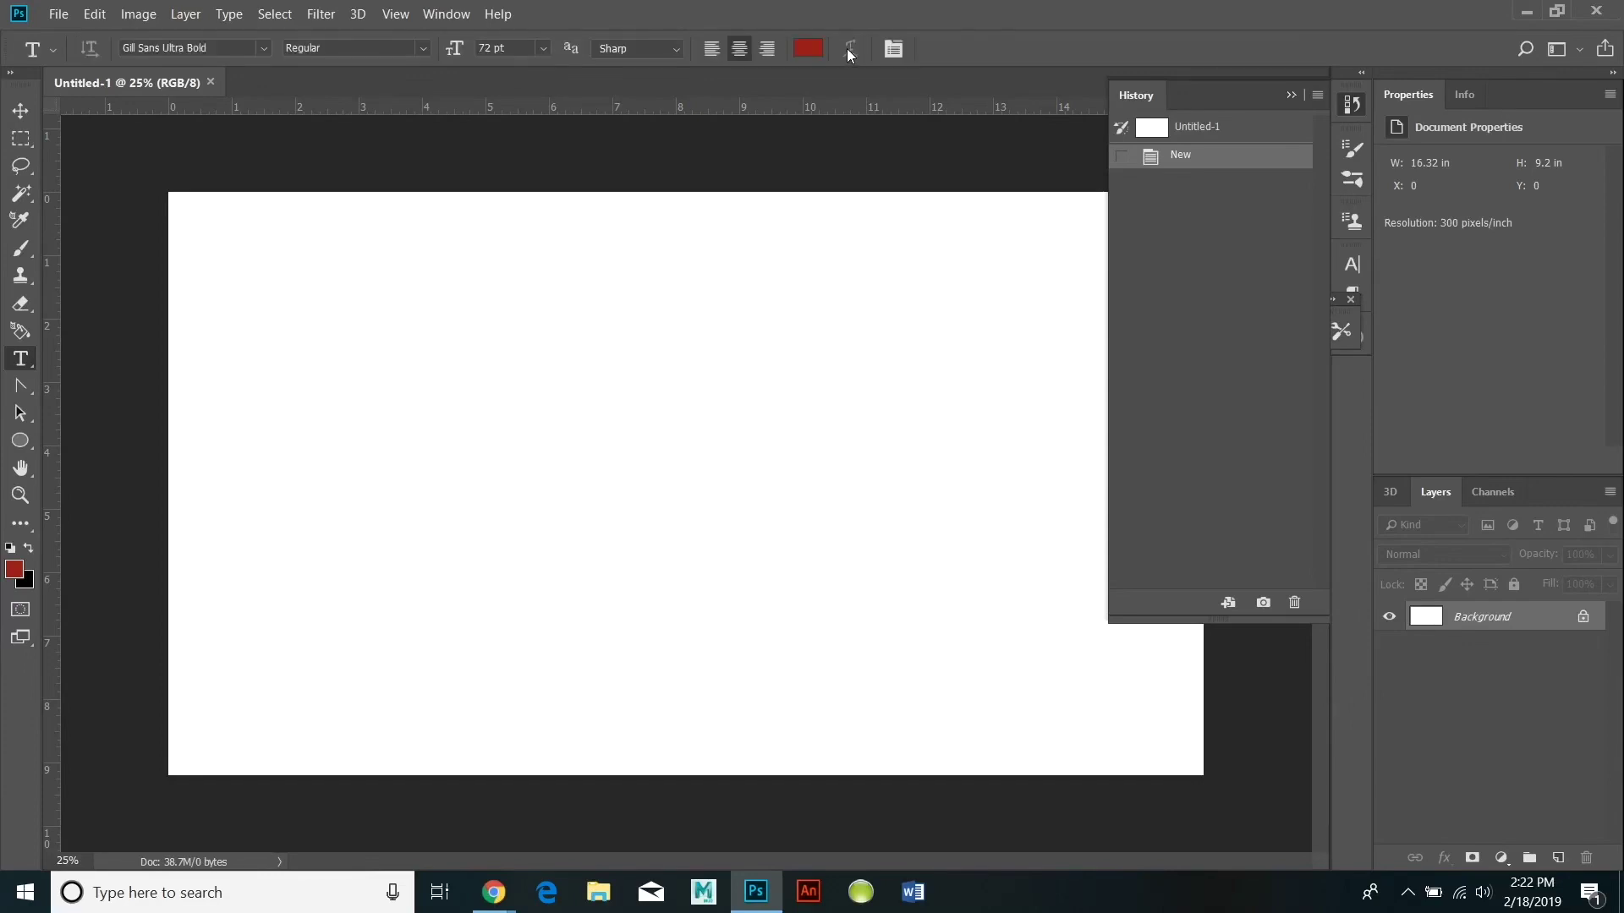
pyautogui.moveTo(301, 280); pyautogui.dragTo(1067, 678)
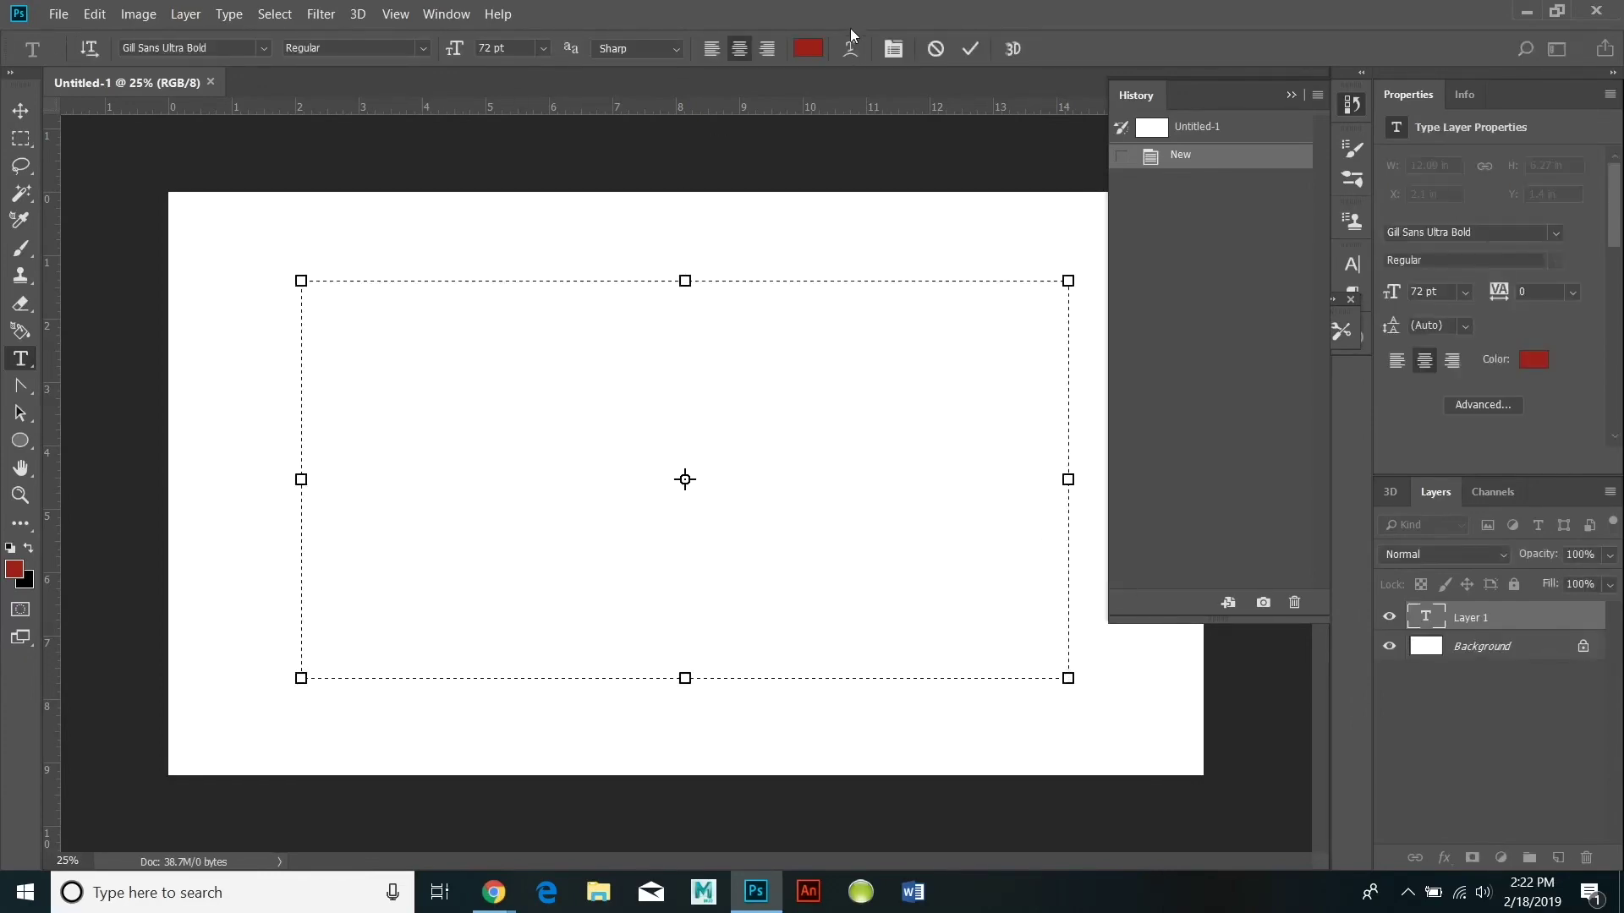
pyautogui.click(850, 48)
pyautogui.click(1161, 415)
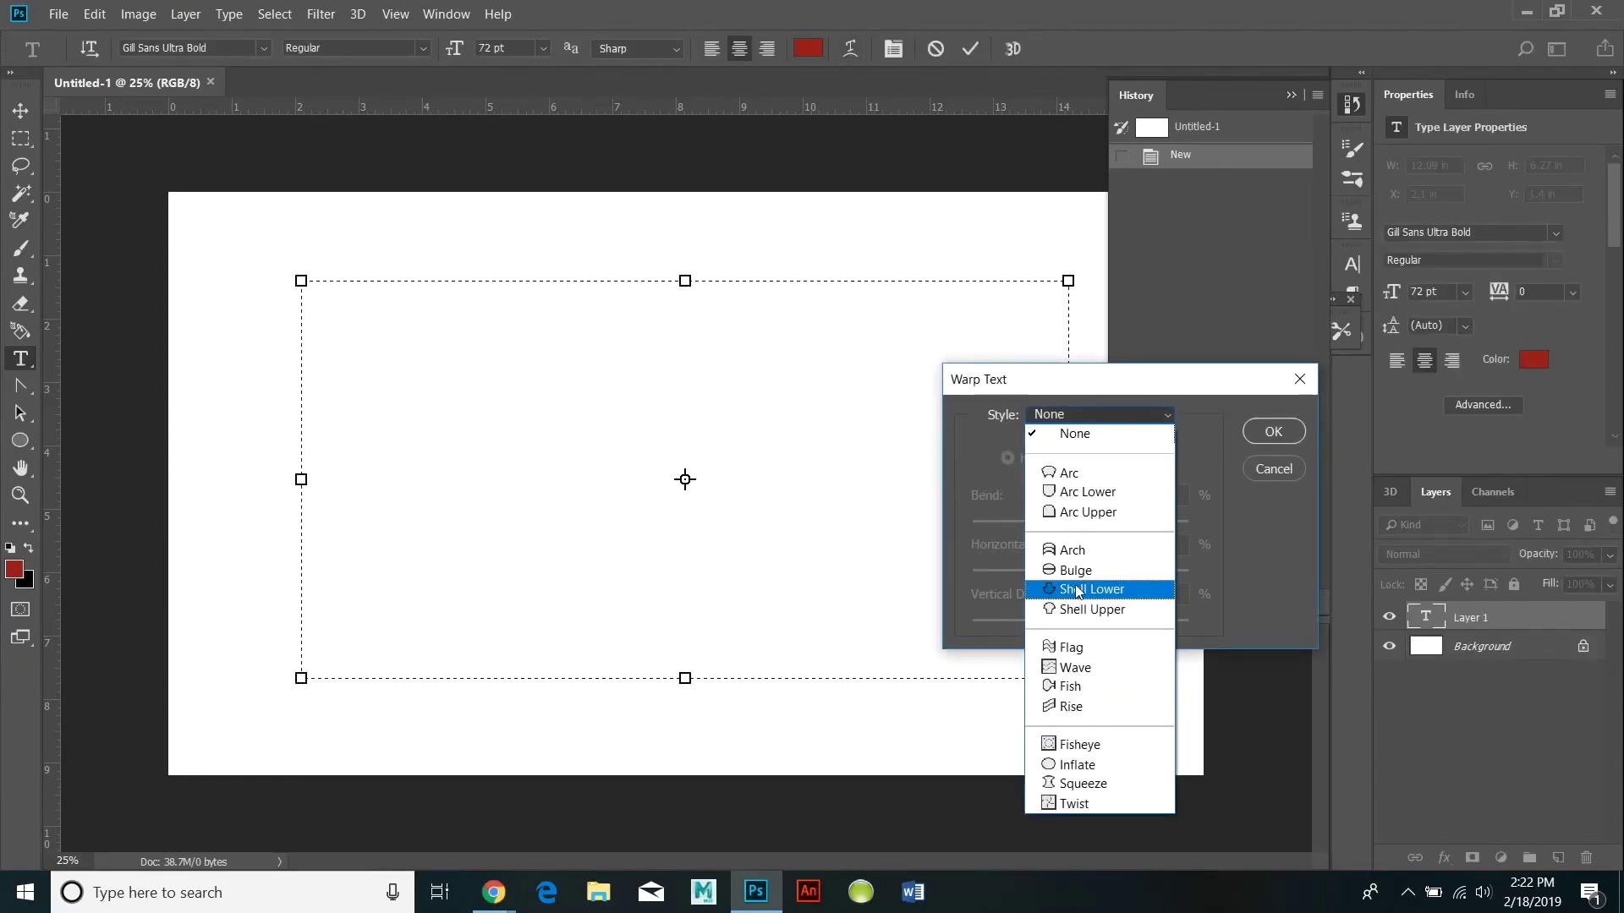
pyautogui.click(1072, 474)
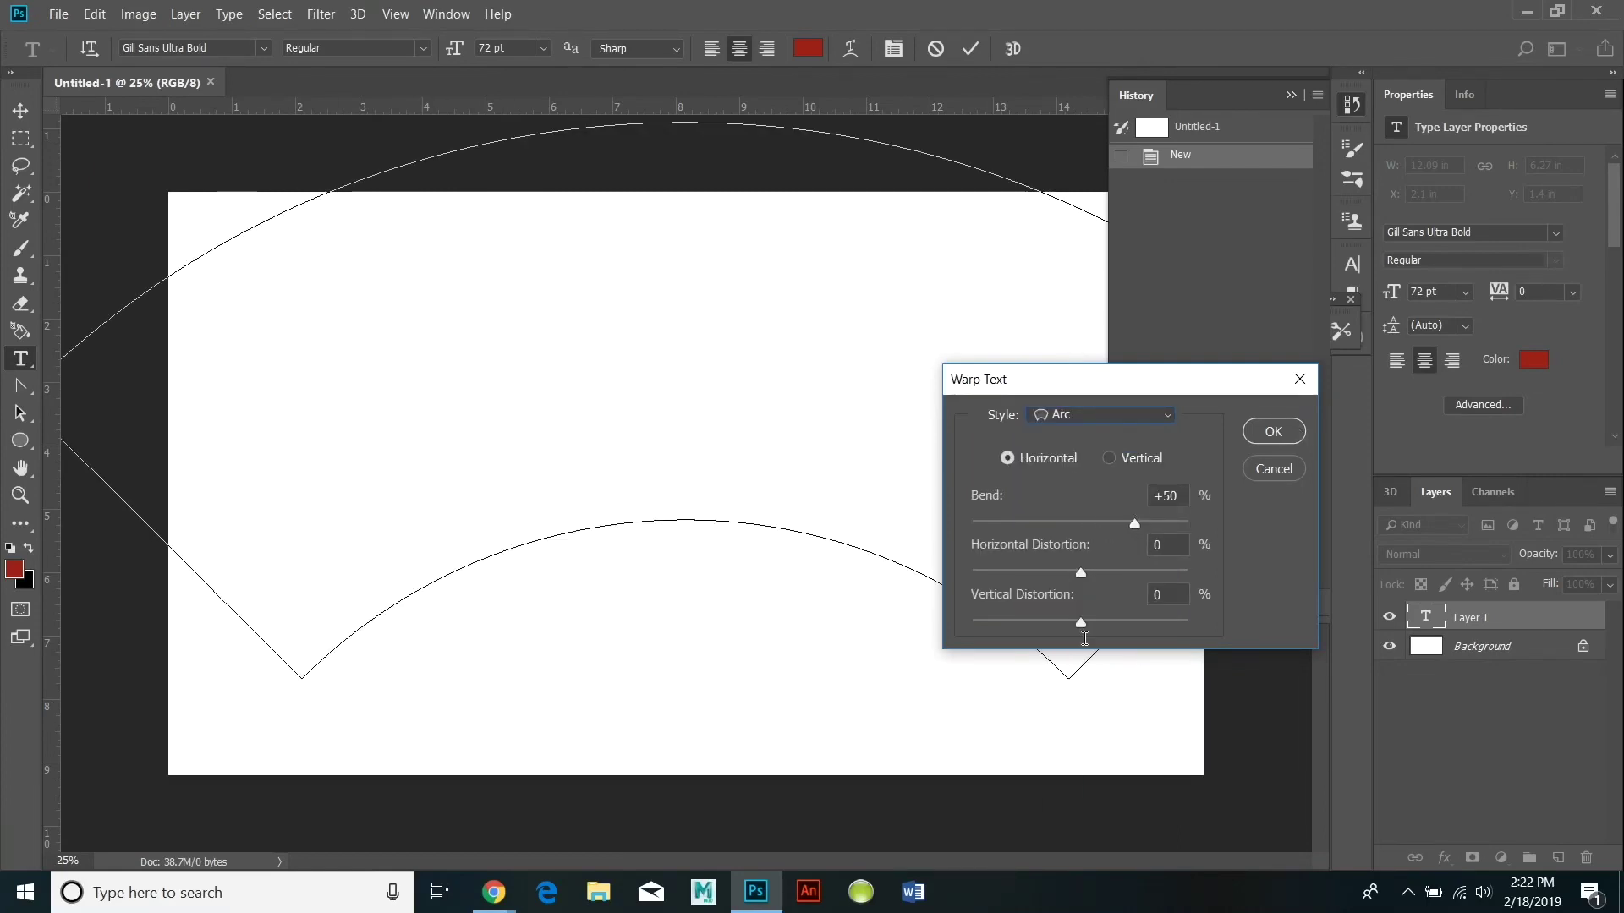
pyautogui.moveTo(1082, 623); pyautogui.dragTo(1041, 572)
pyautogui.moveTo(1134, 524); pyautogui.dragTo(1125, 532)
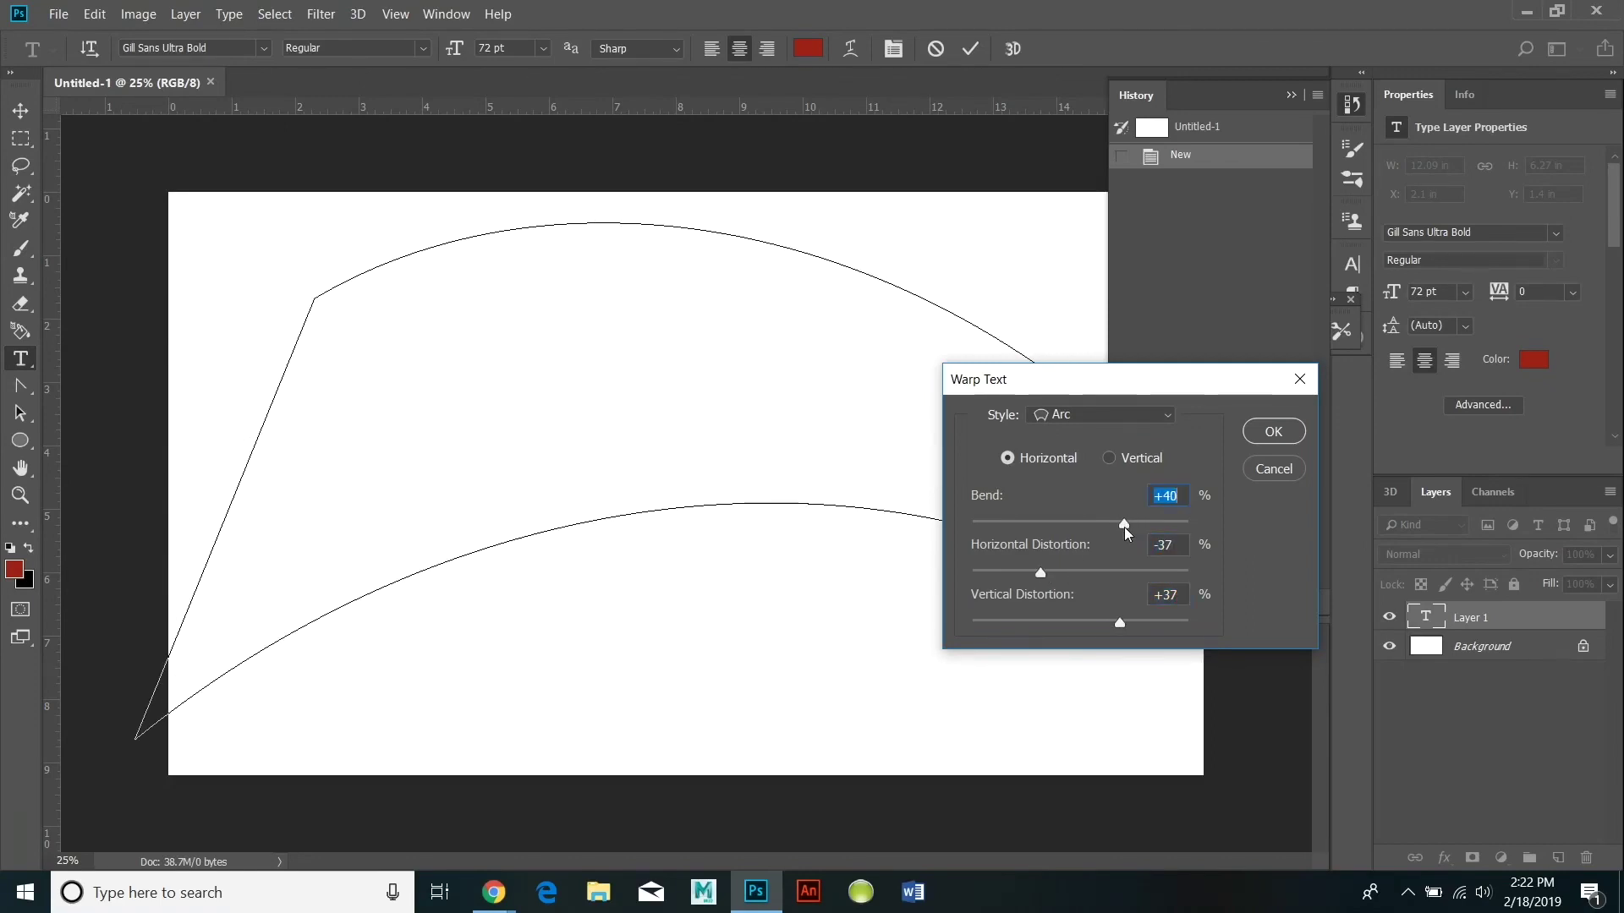
pyautogui.press('Return')
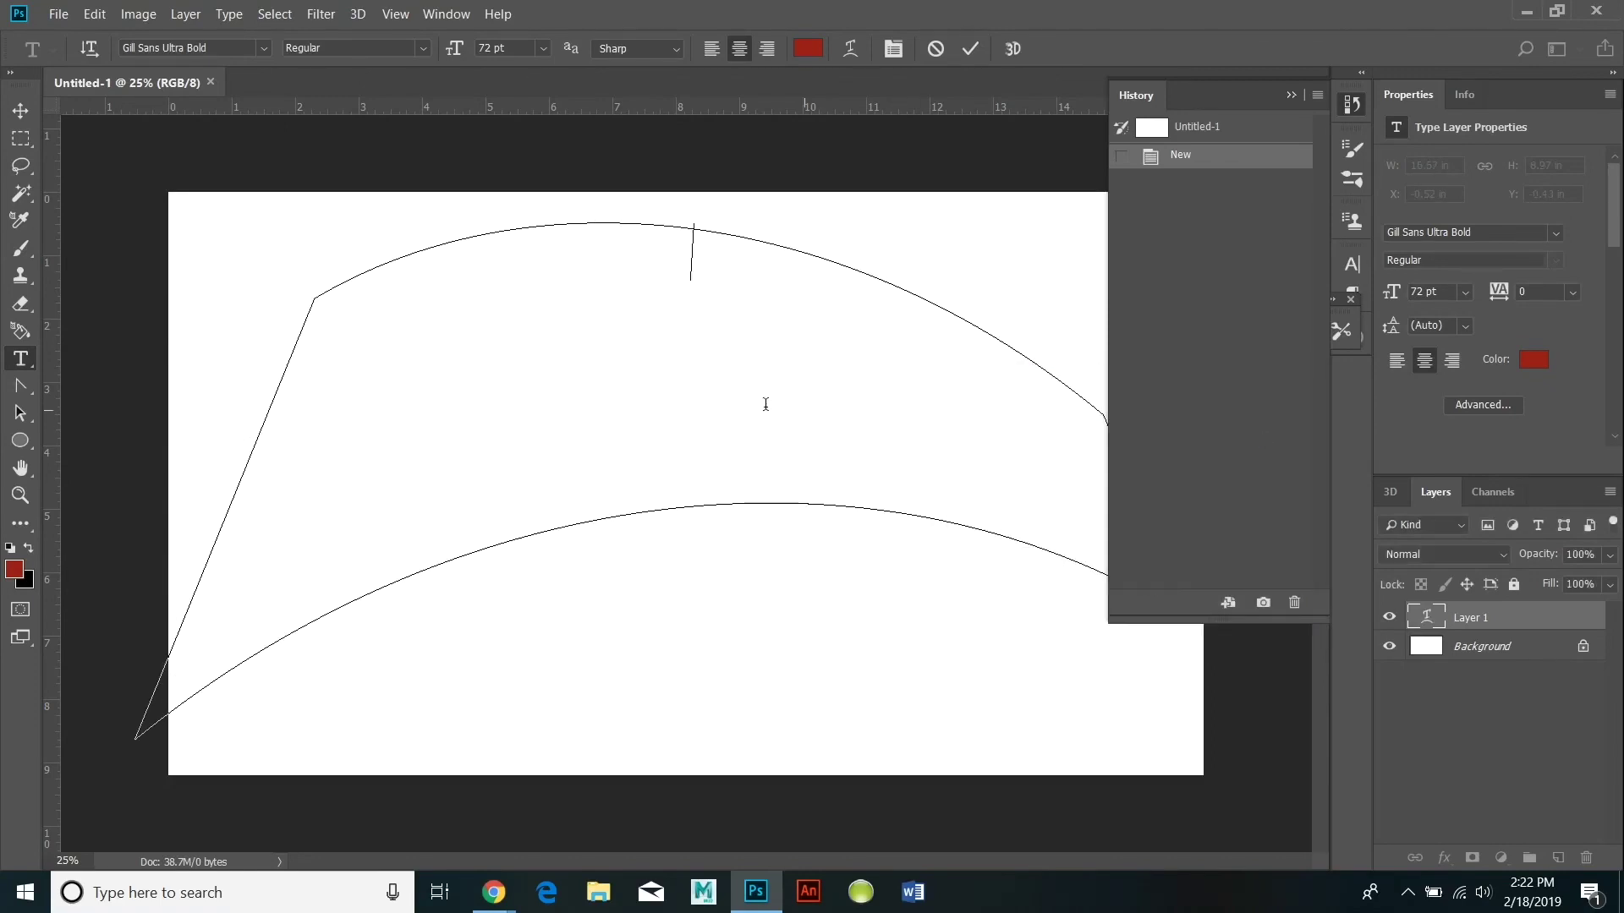
pyautogui.click(264, 48)
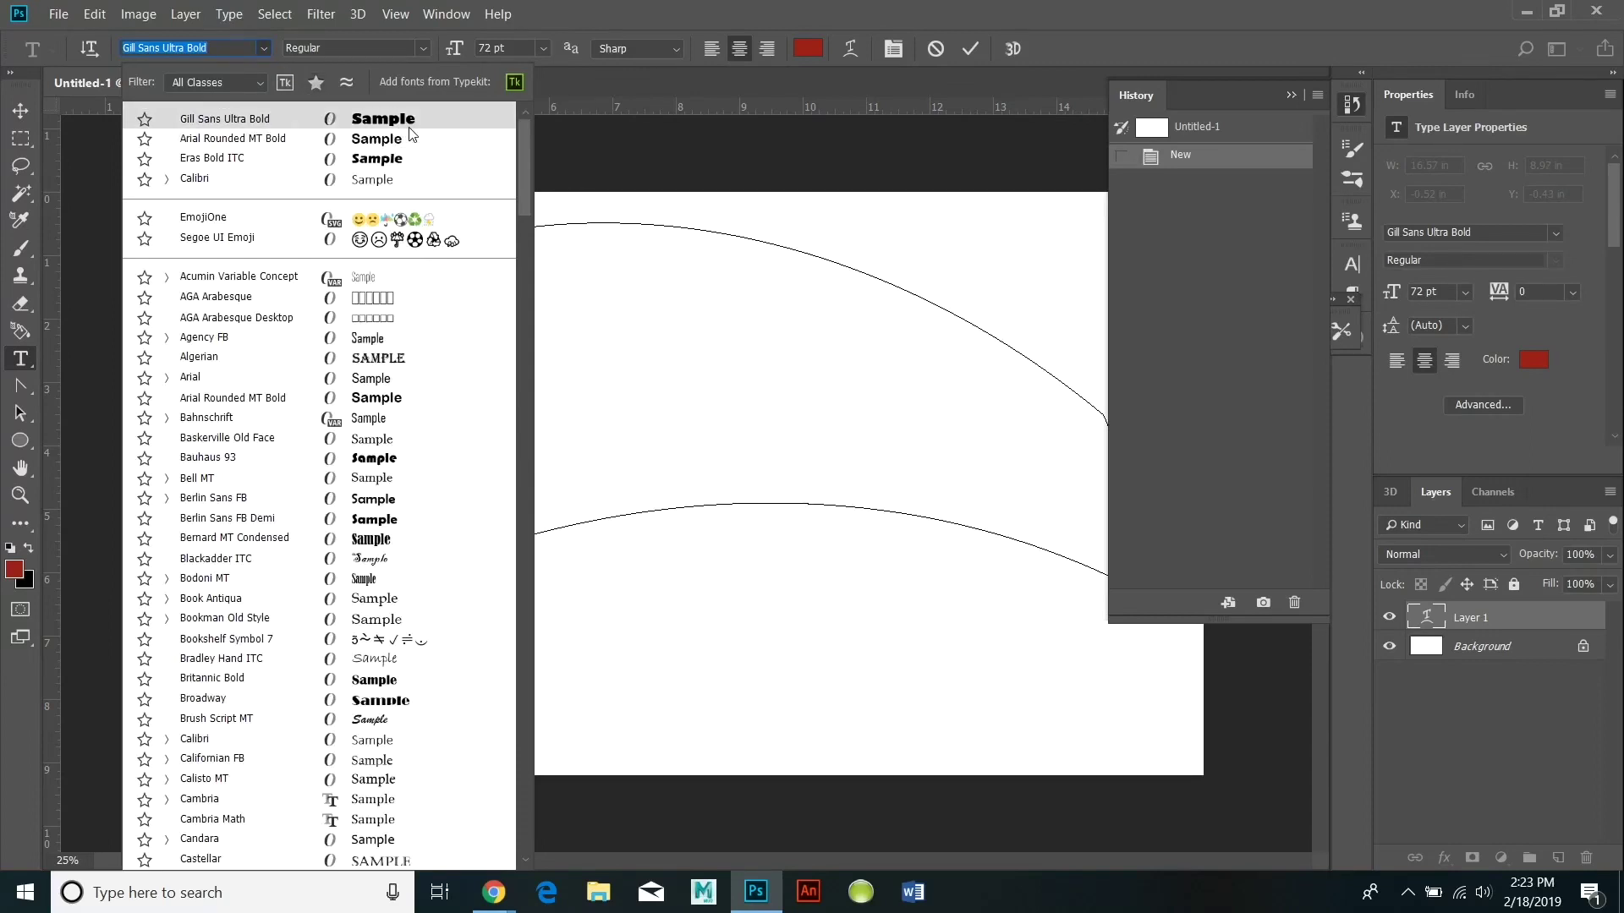
pyautogui.press('Escape')
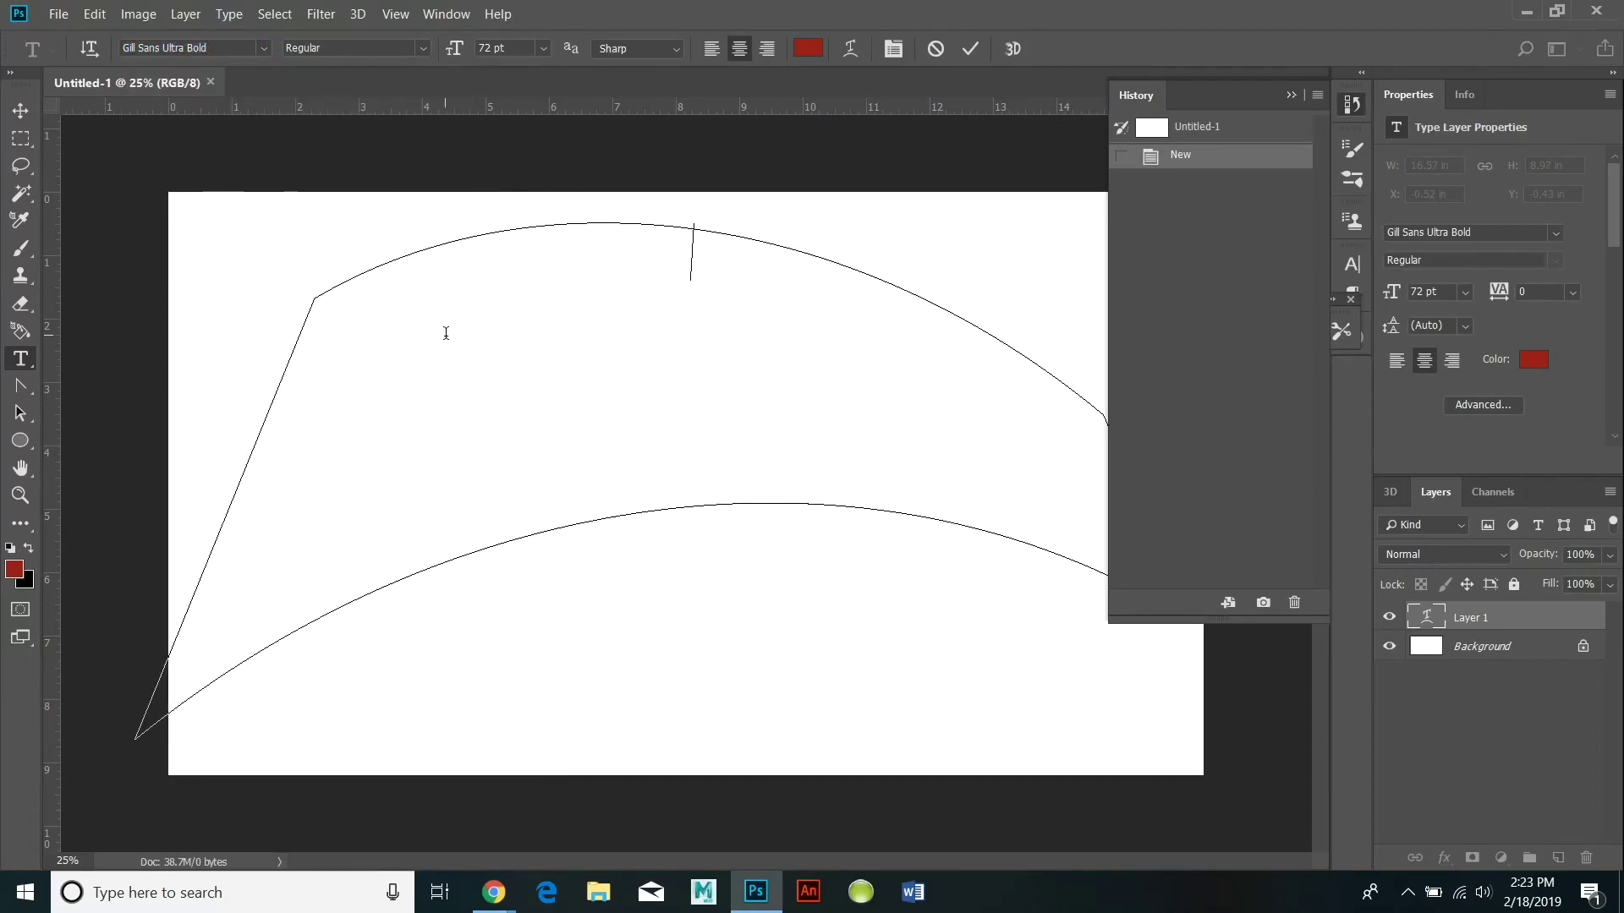
pyautogui.write('Rache')
pyautogui.press('BackSpace')
pyautogui.press('BackSpace')
pyautogui.press('BackSpace')
pyautogui.press('BackSpace')
pyautogui.press('BackSpace')
# Set the foreground and text colour to black and the background colour to white.
pyautogui.click(20, 568)
pyautogui.click(30, 549)
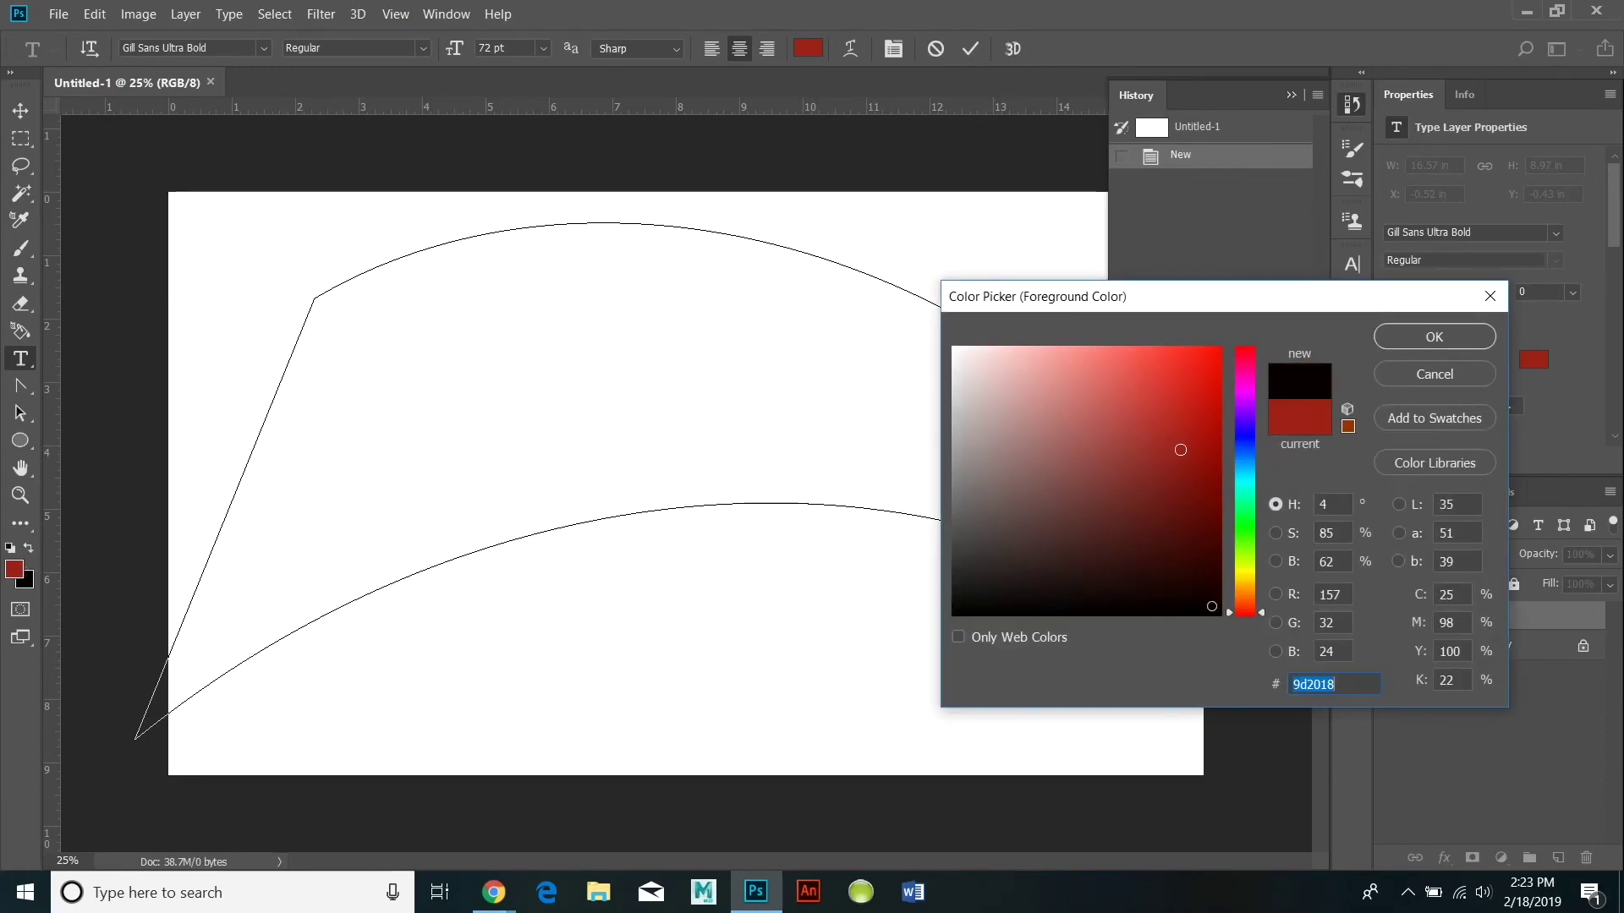
pyautogui.click(1434, 336)
pyautogui.click(1533, 359)
pyautogui.click(954, 348)
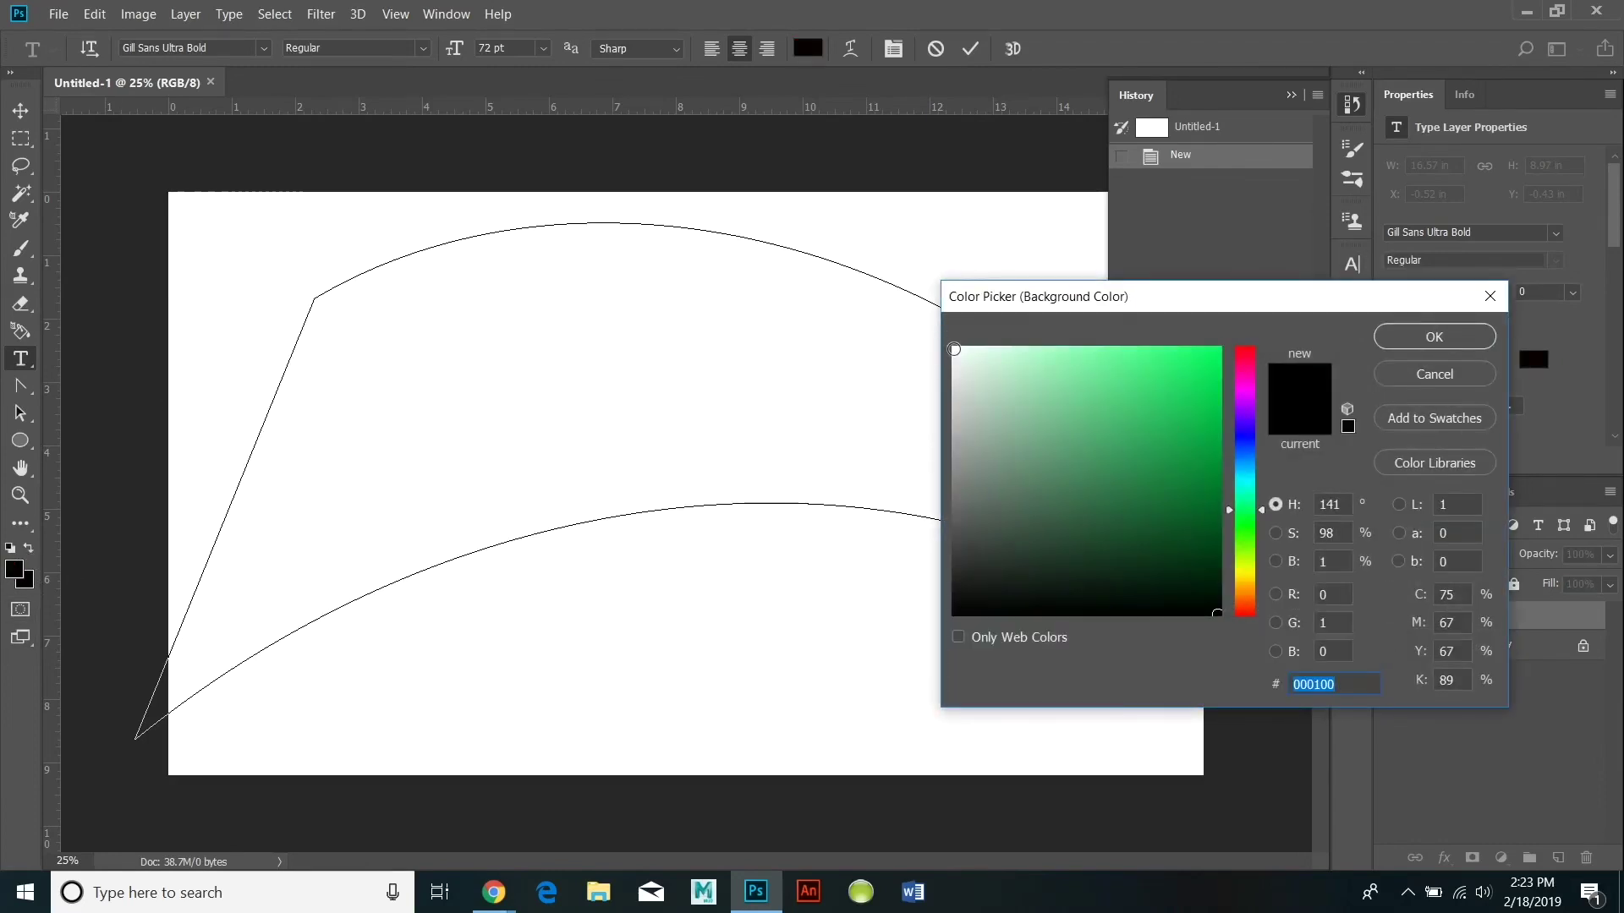
pyautogui.click(1434, 337)
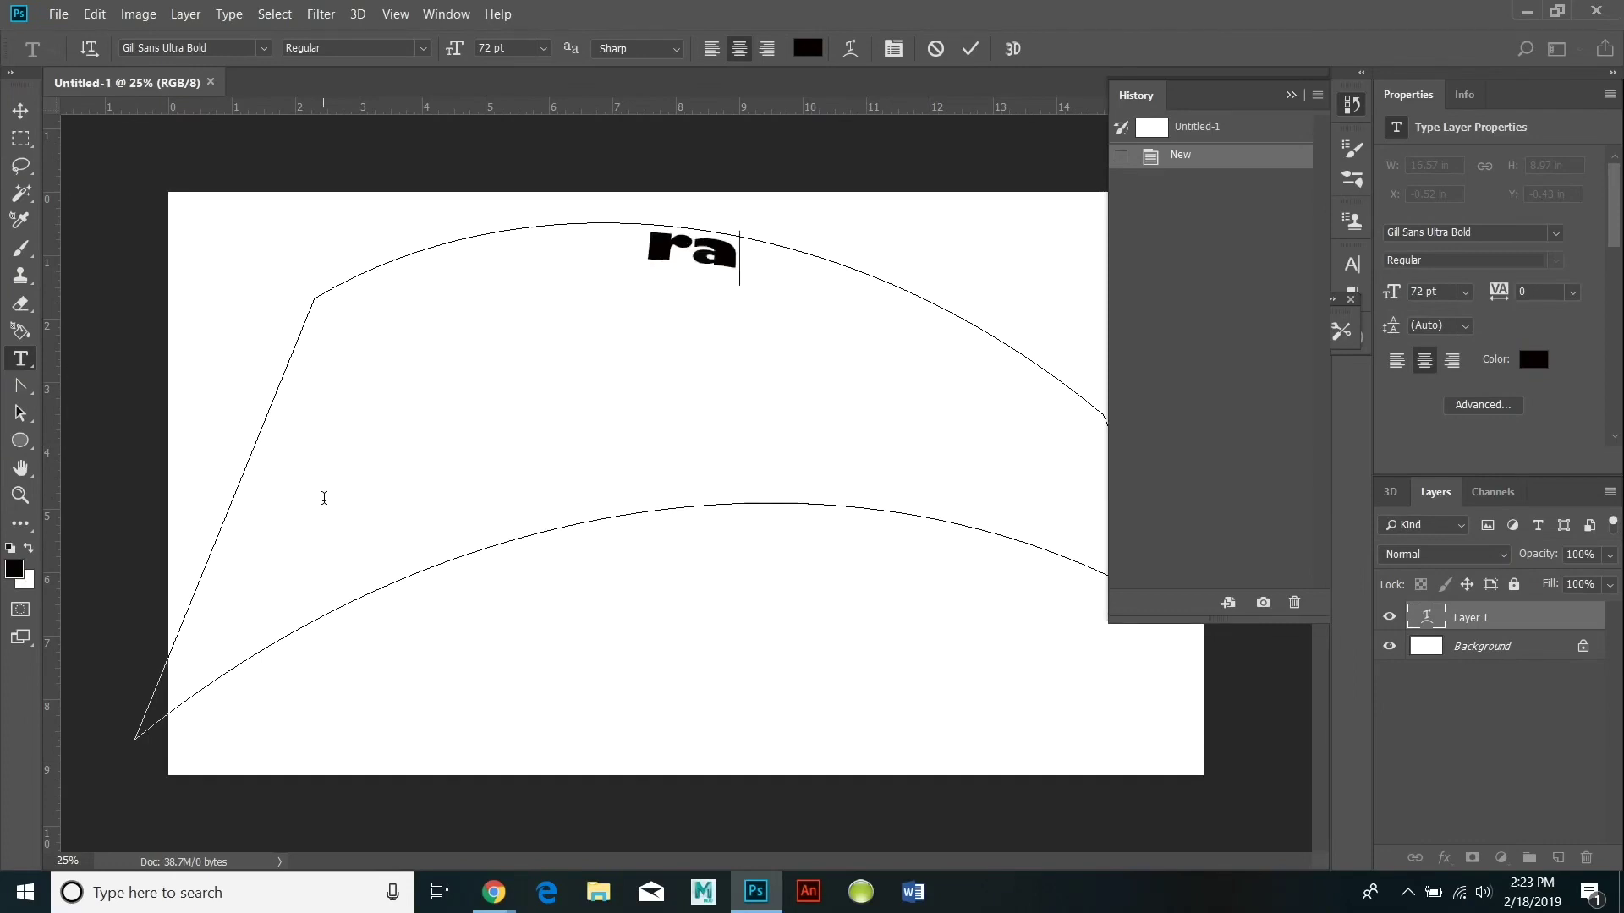
# Enter the person's full name in capitals in the warped text box, followed by THE HELPFUL and ART TEACHER on separate lines.
pyautogui.write('RACHEL ')
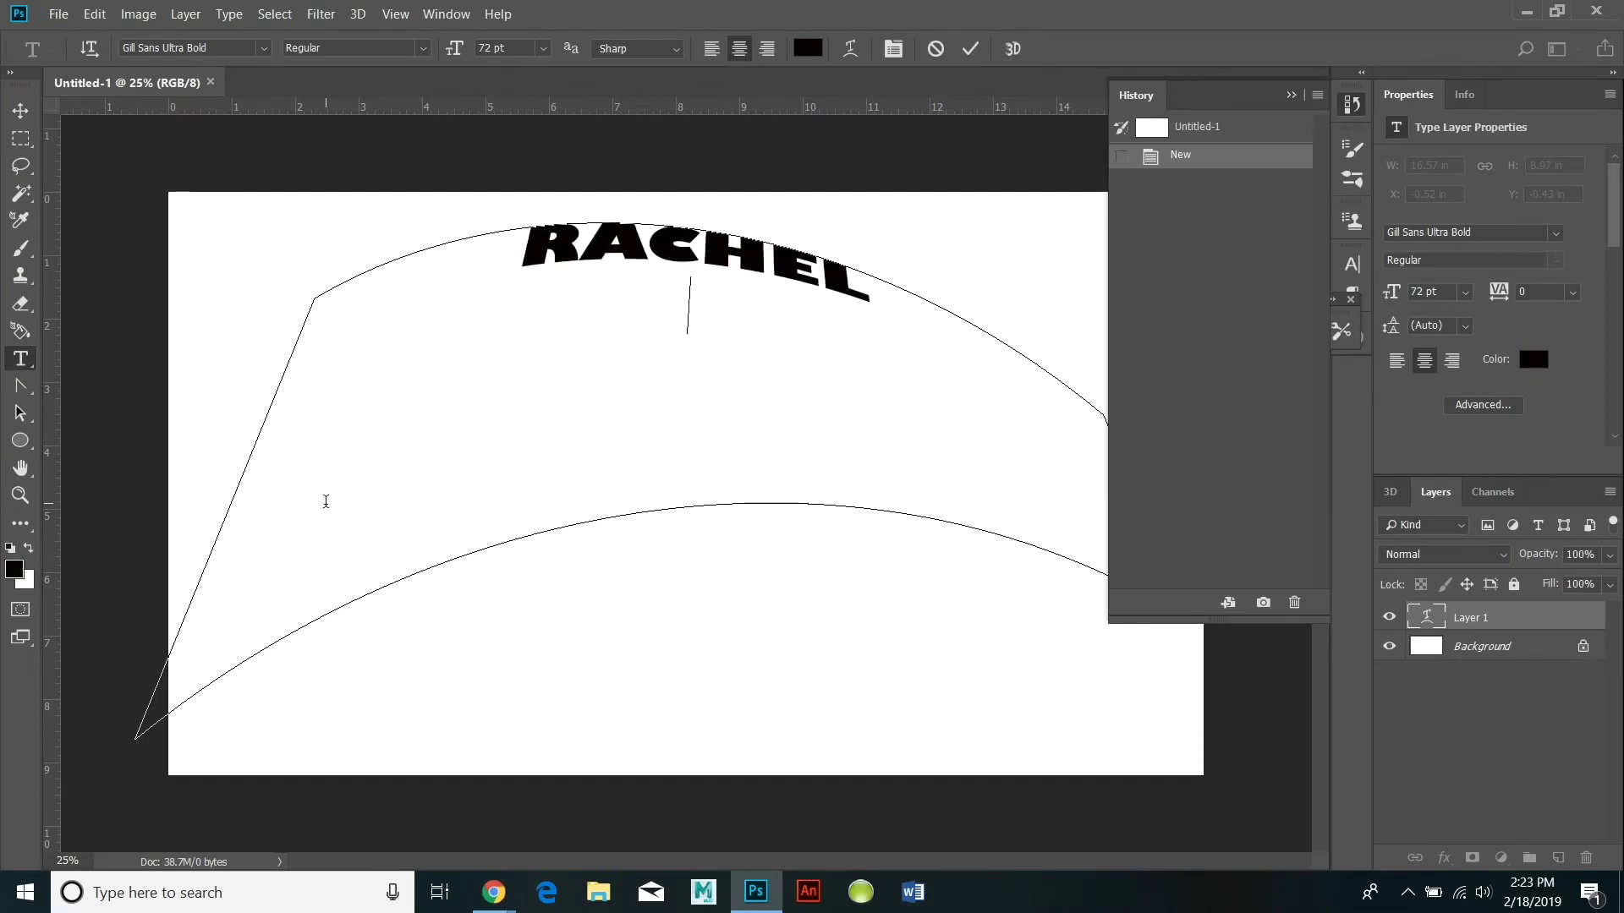
pyautogui.write('WINTEMBER THE HELPFUL')
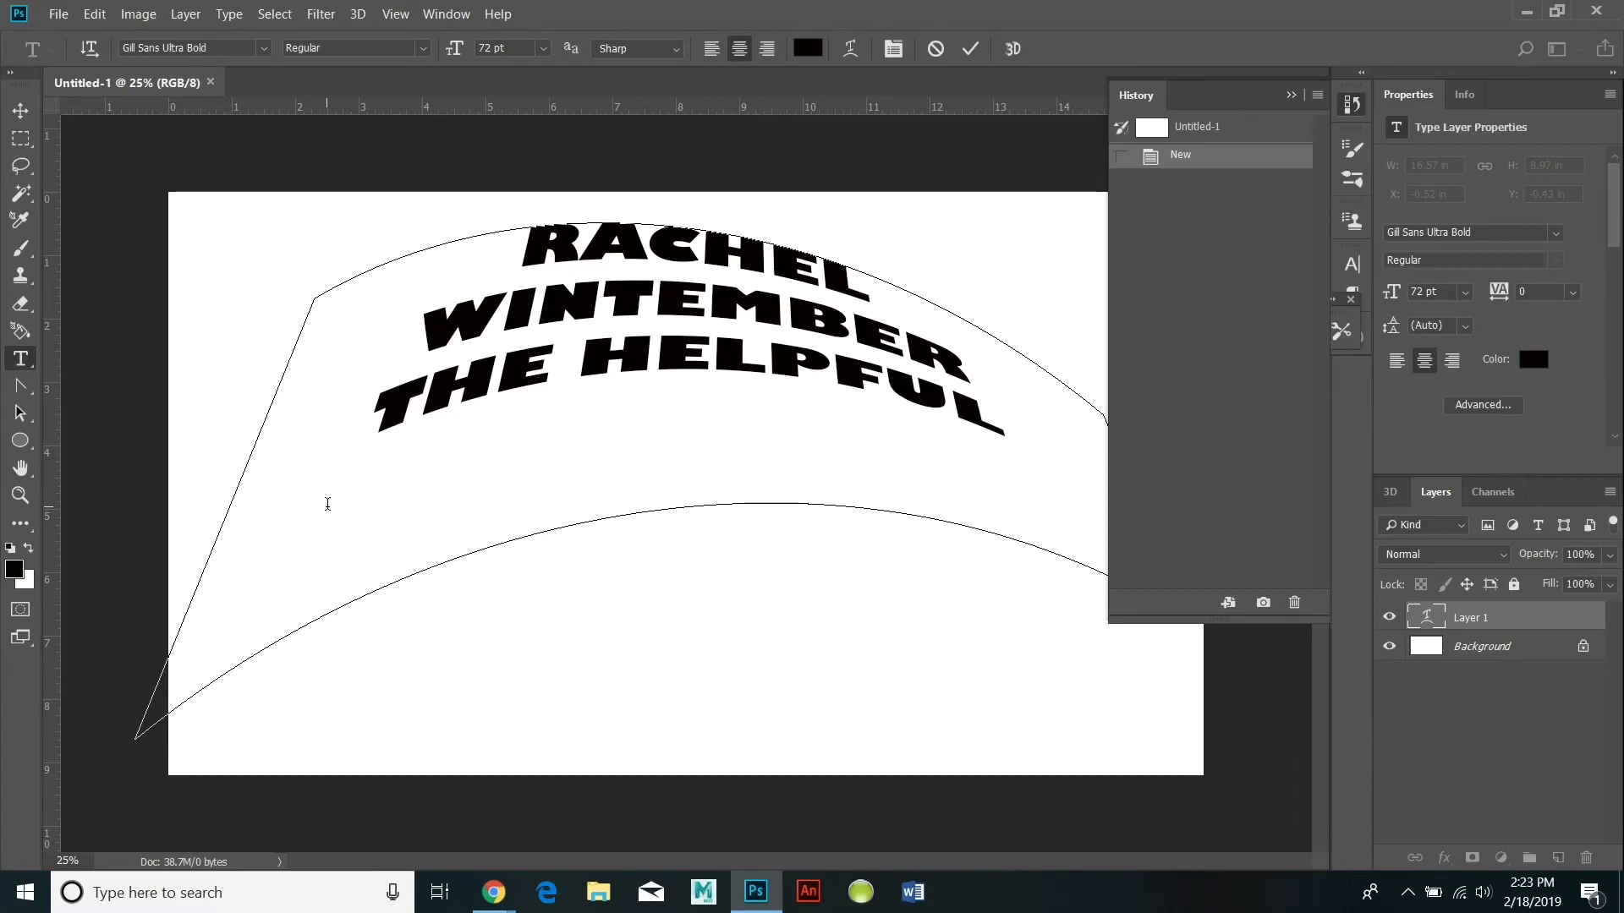
pyautogui.press('Return')
pyautogui.write('ART TEACHER')
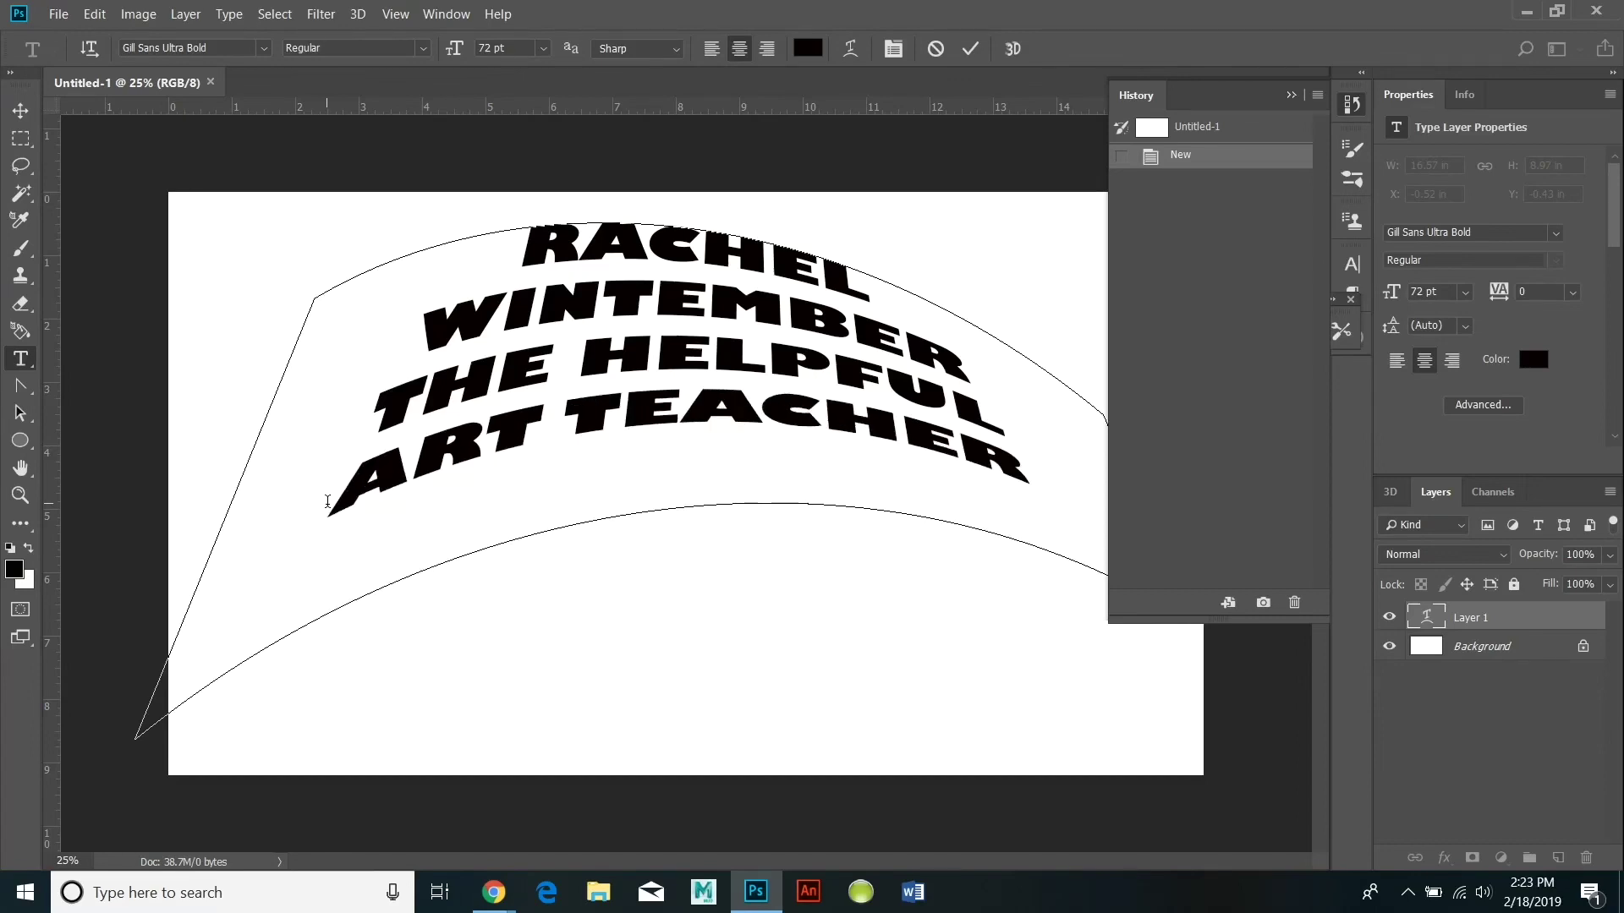
# Insert a blank line below the first name and set the surname line to 60 pt.
pyautogui.click(880, 295)
pyautogui.press('Return')
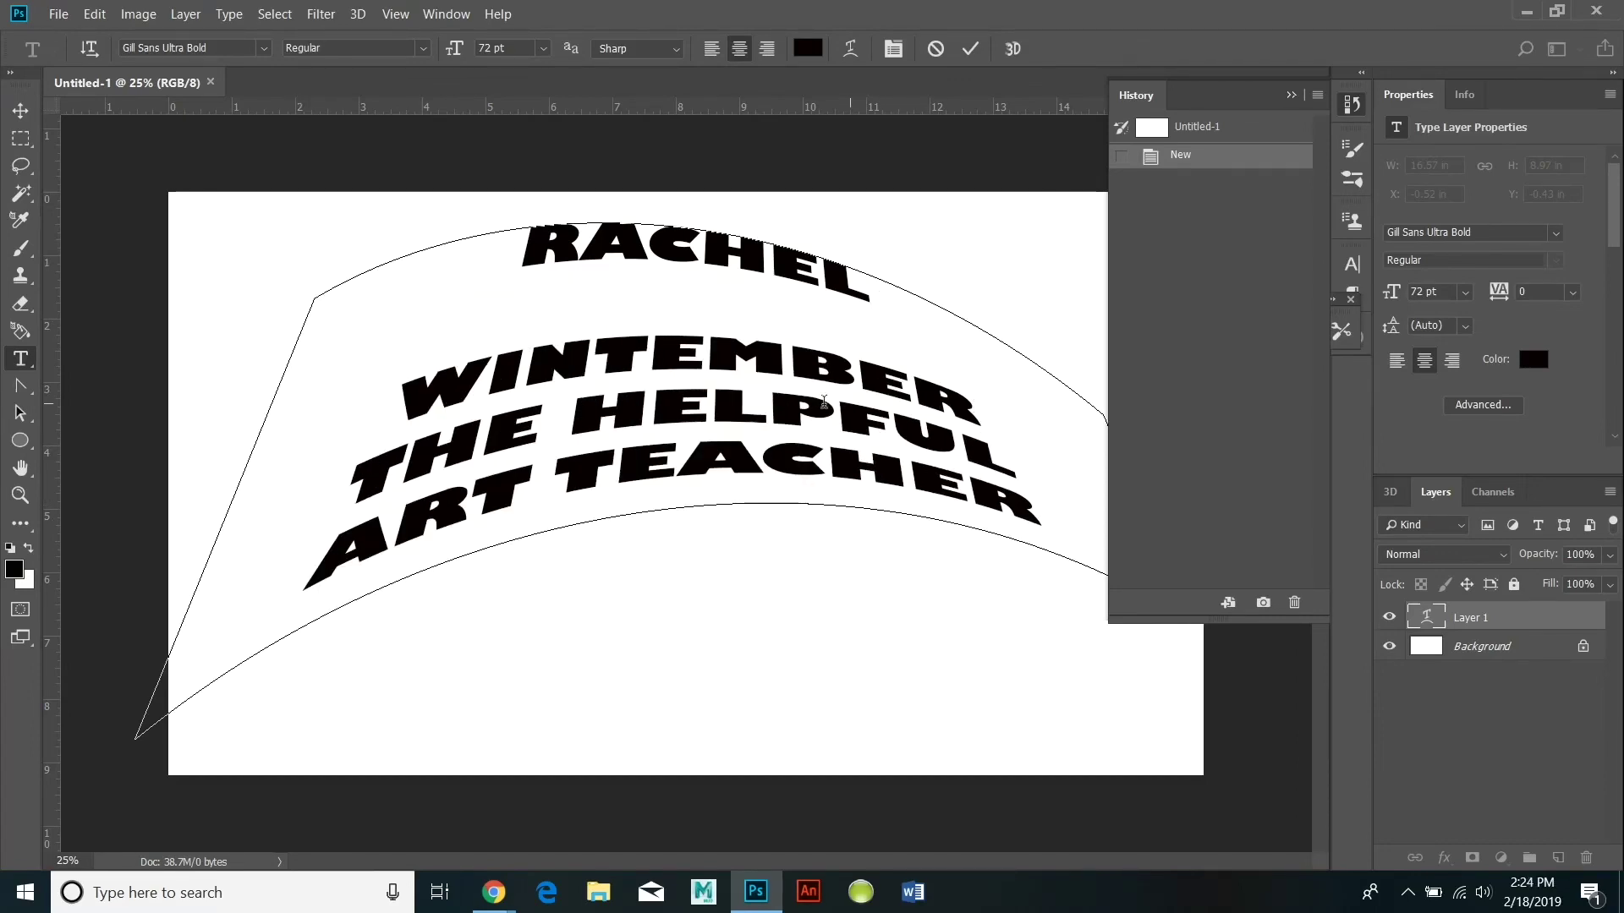
pyautogui.moveTo(403, 391); pyautogui.dragTo(986, 372)
pyautogui.click(544, 48)
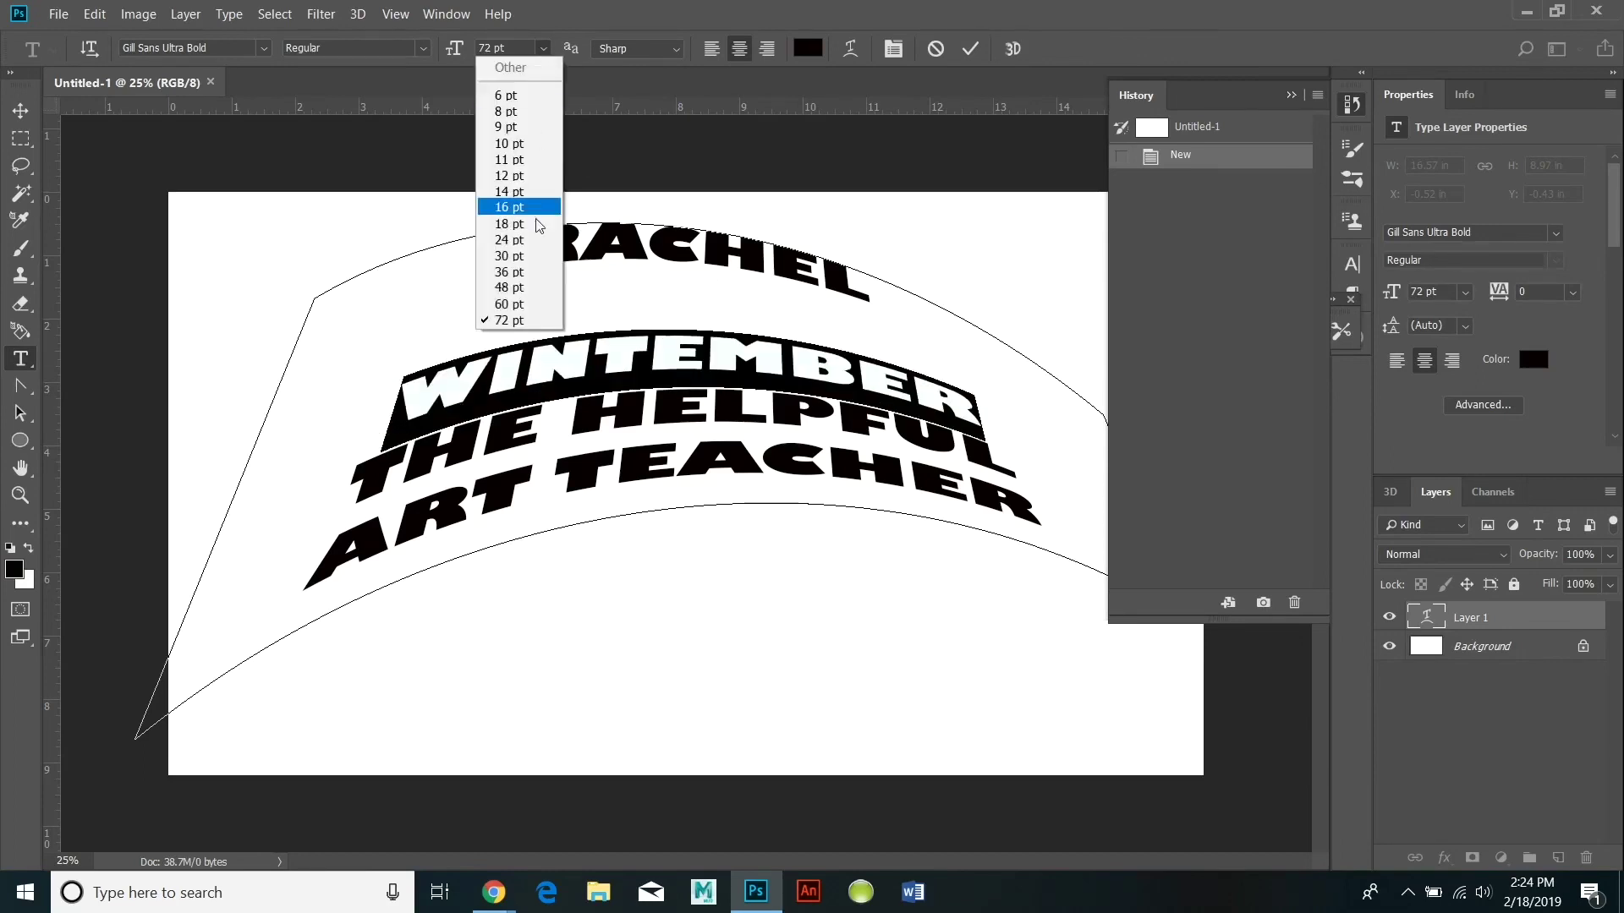
pyautogui.click(526, 295)
# Add the missing last letter to the surname and insert a blank line below it.
pyautogui.click(938, 389)
pyautogui.write('G')
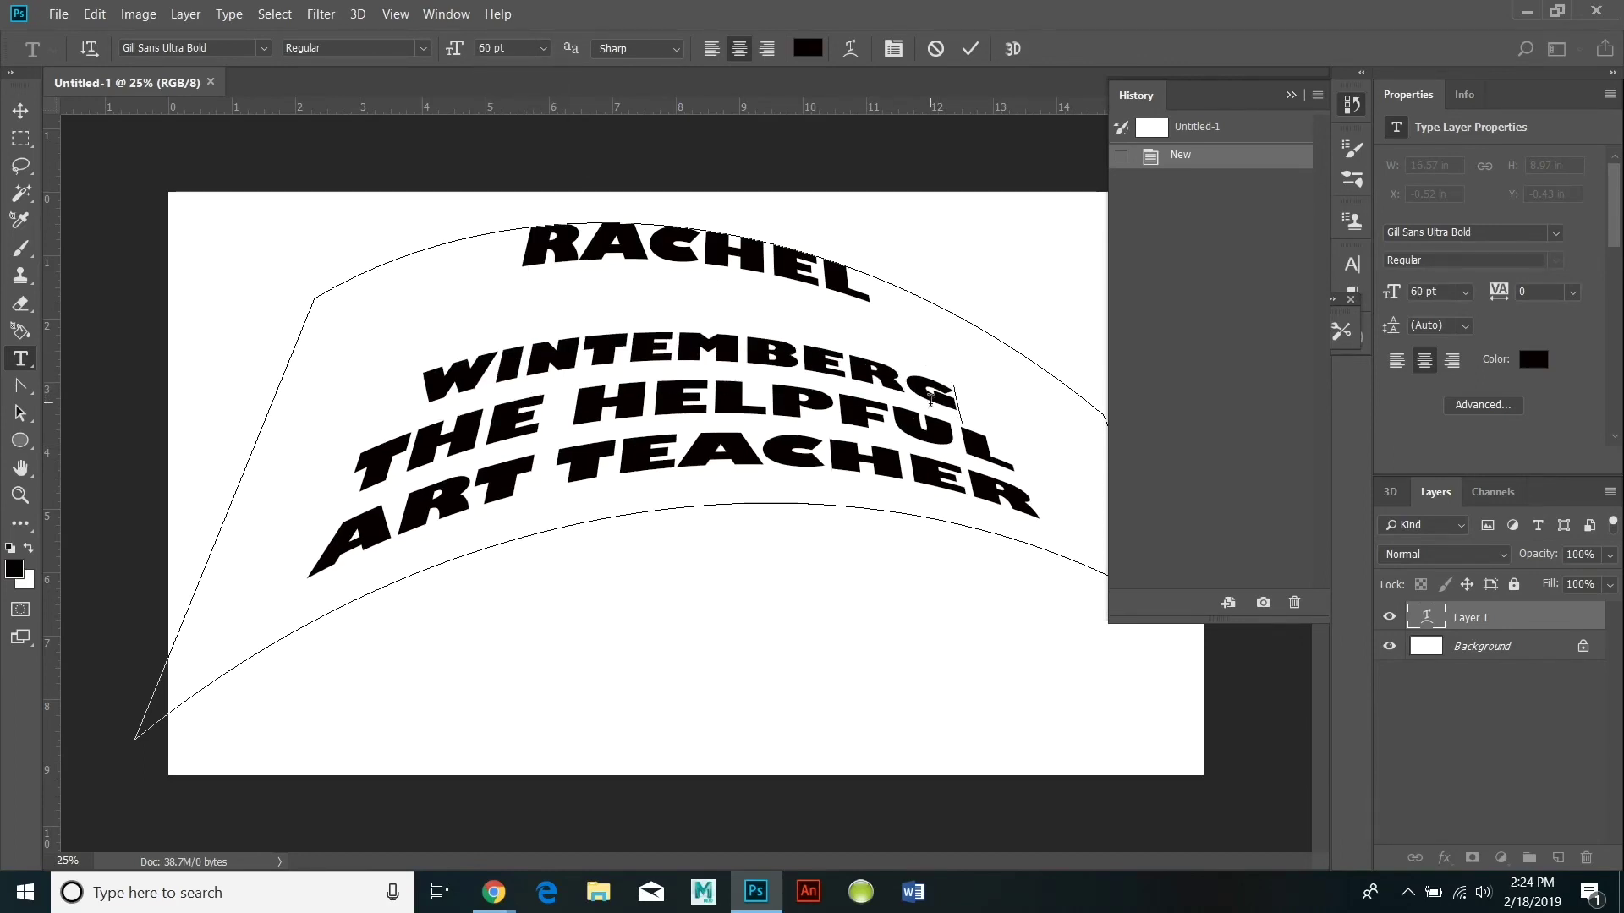
pyautogui.press('Return')
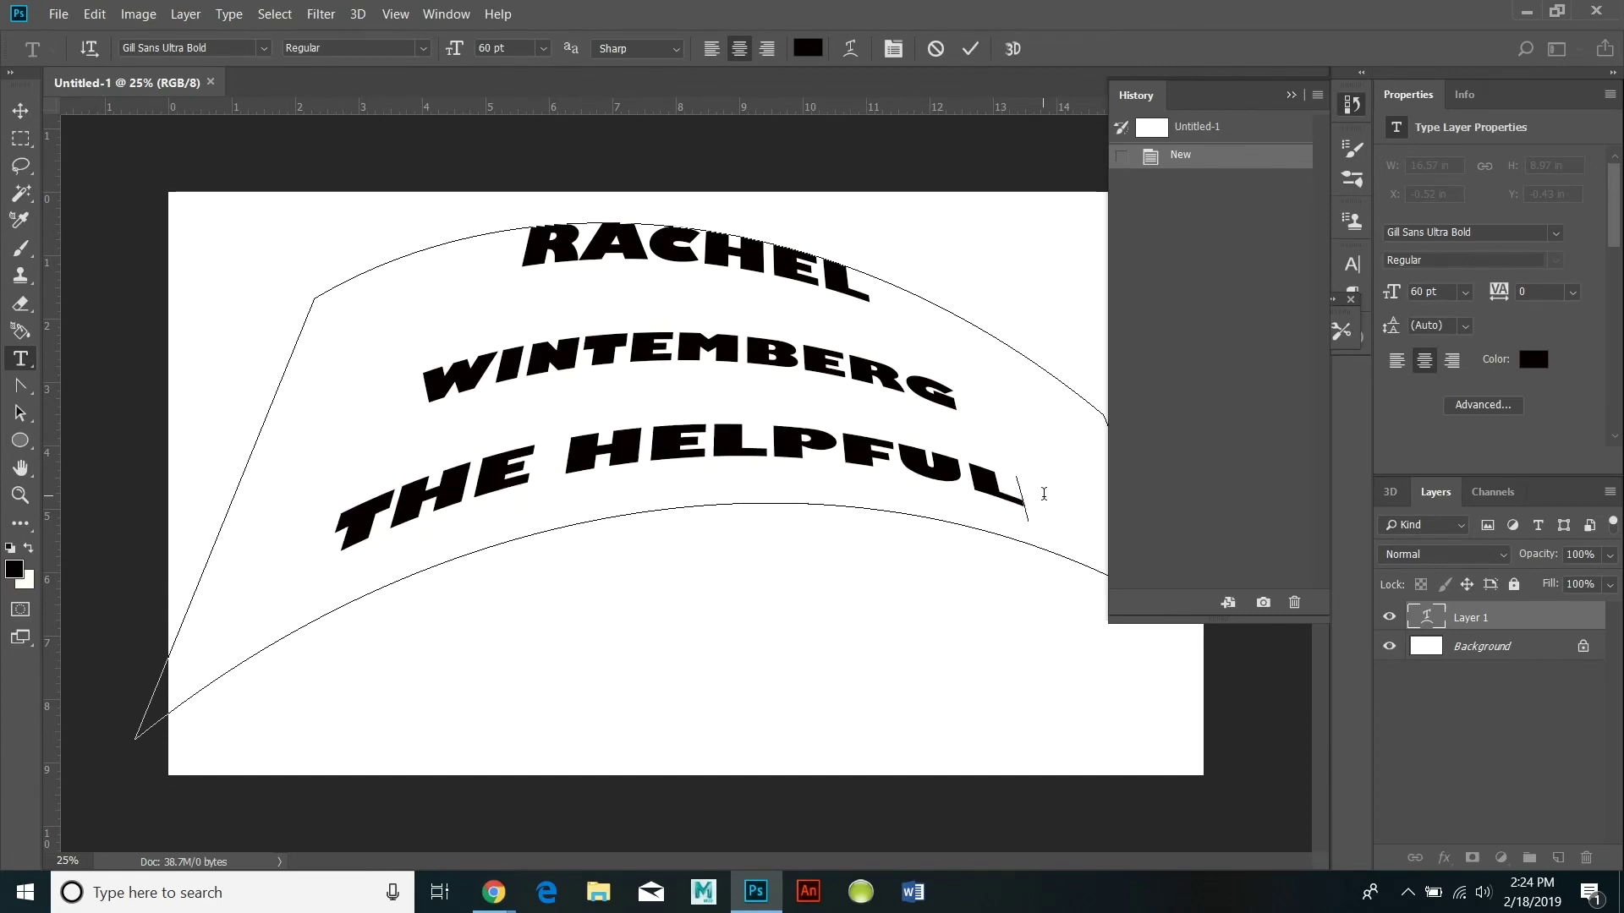
# Delete the THE HELPFUL and ART TEACHER lines from the warped text.
pyautogui.moveTo(1044, 493); pyautogui.dragTo(366, 472)
pyautogui.press('BackSpace')
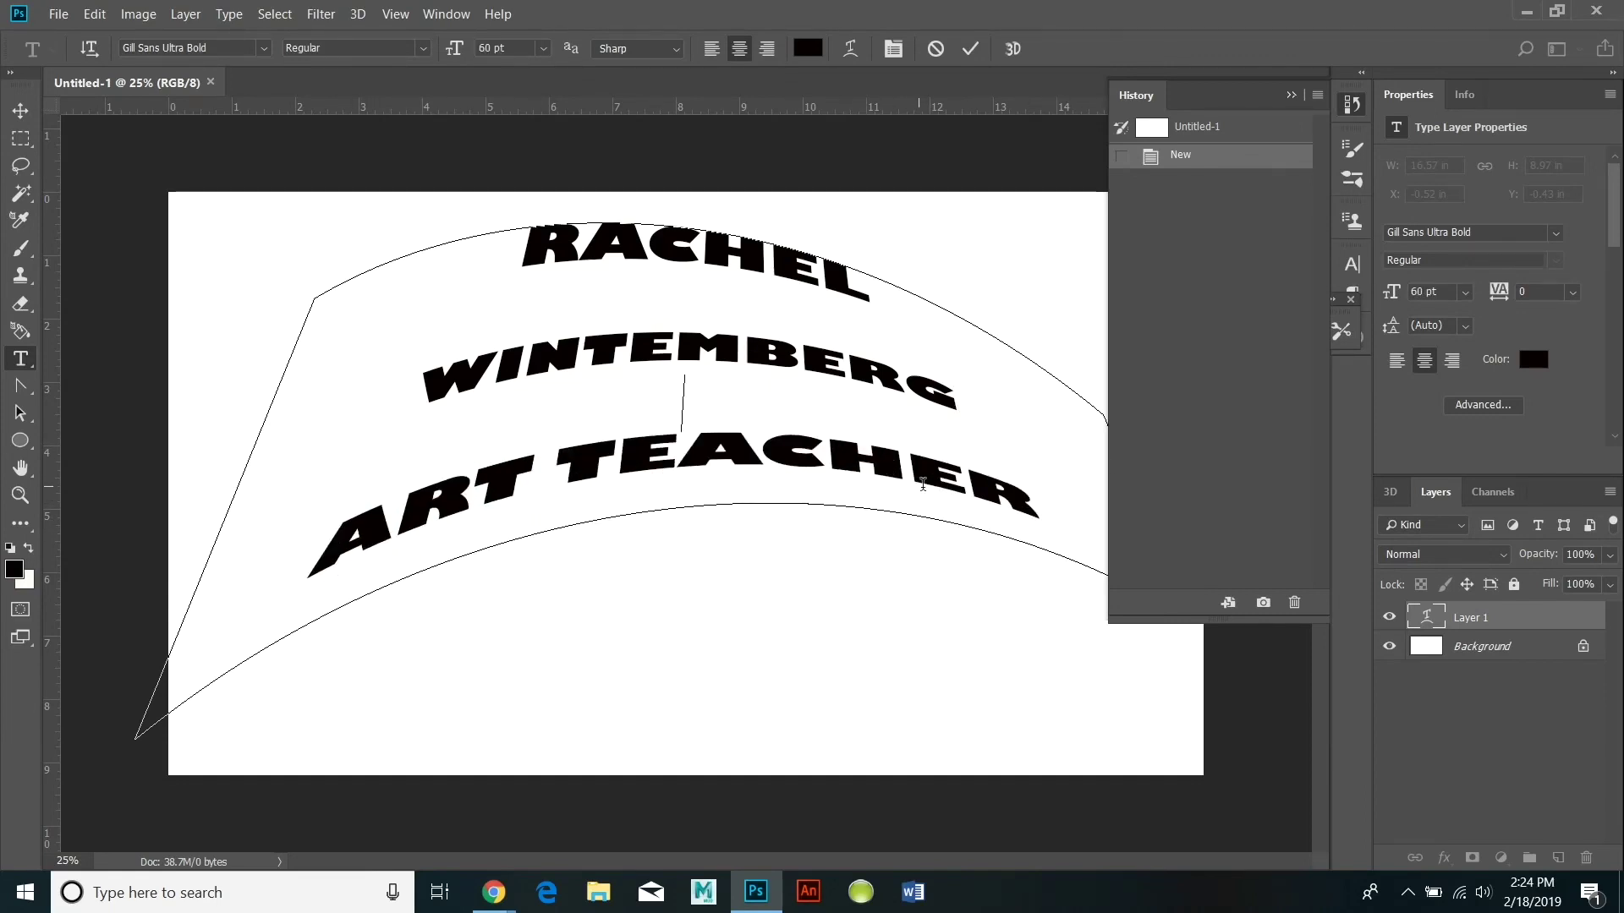
pyautogui.moveTo(923, 484); pyautogui.dragTo(382, 451)
pyautogui.press('BackSpace')
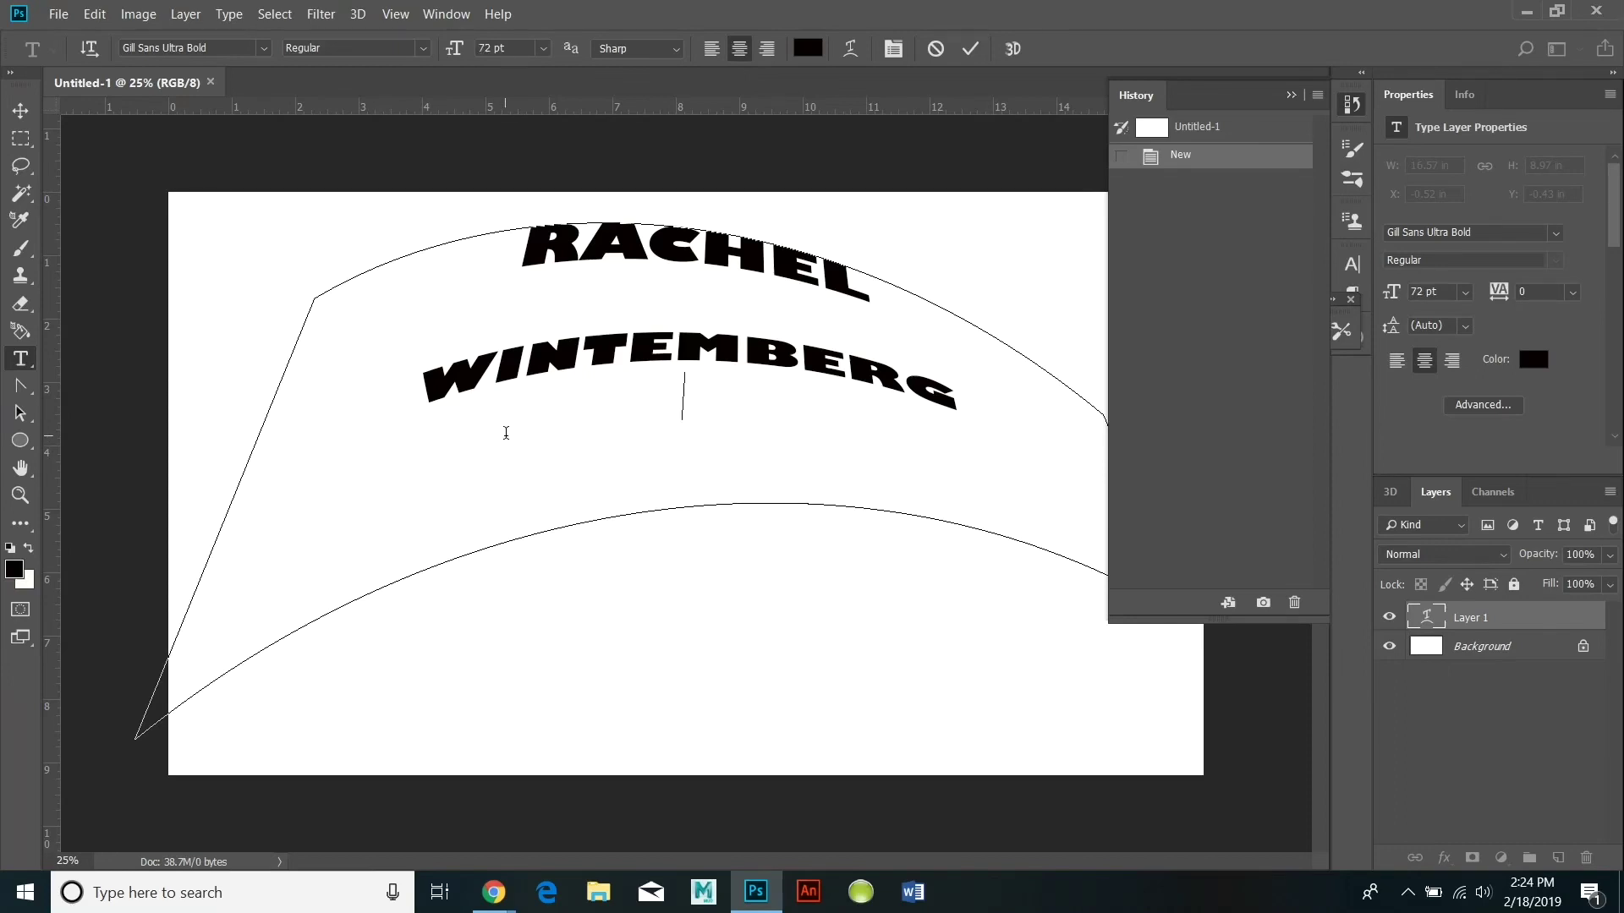
# Set the surname line to 72 pt and commit the text layer.
pyautogui.moveTo(879, 355); pyautogui.dragTo(429, 330)
pyautogui.click(542, 48)
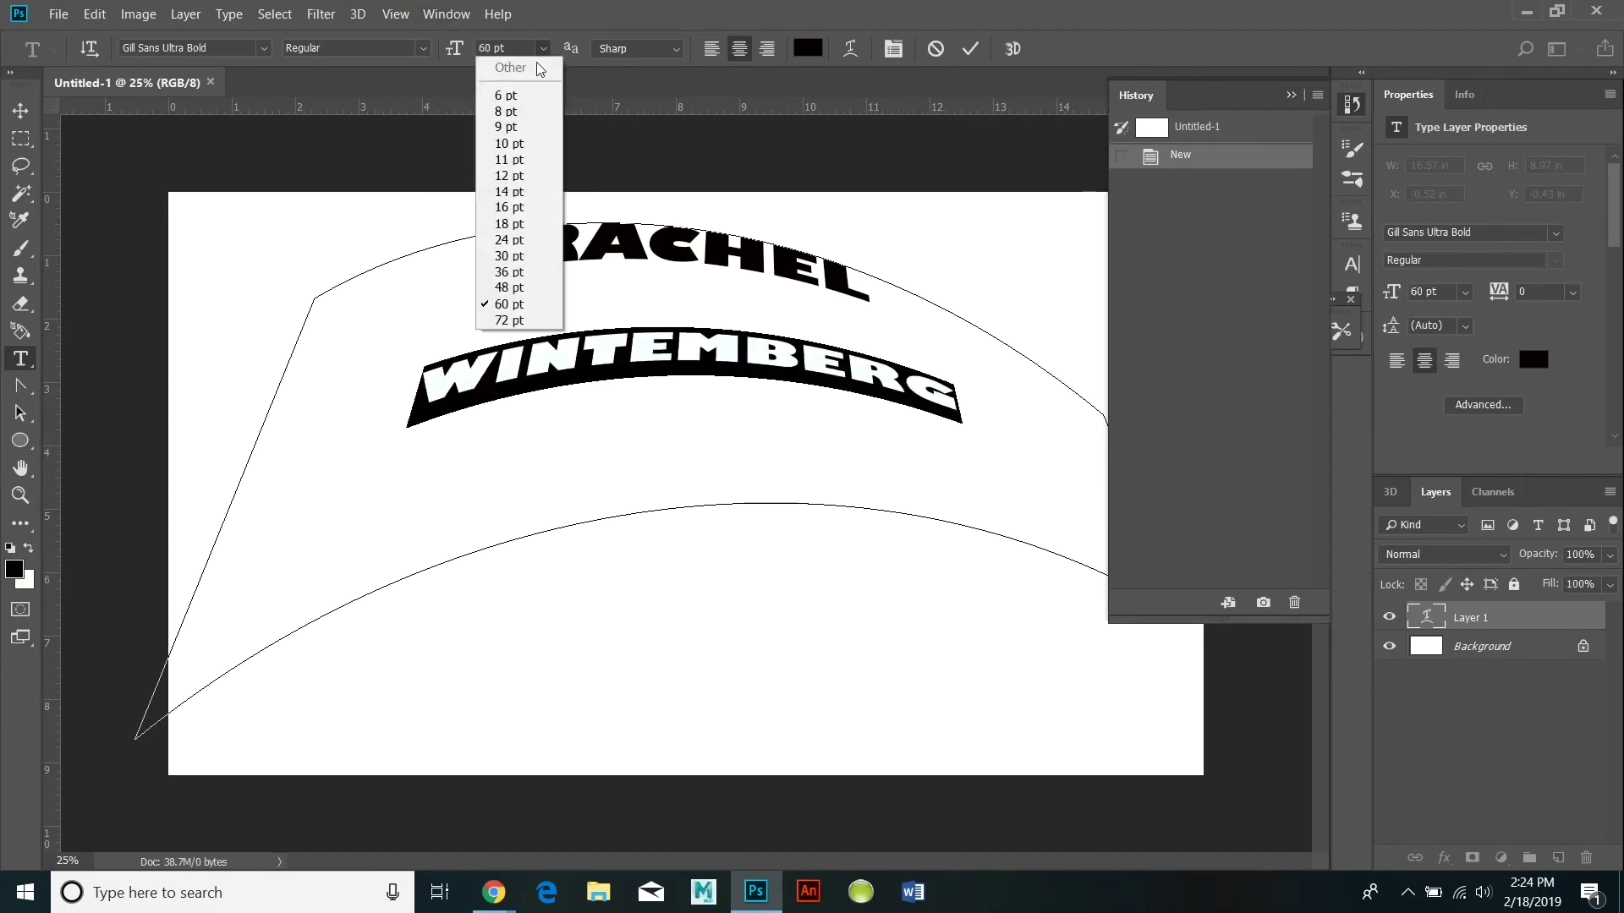
pyautogui.click(510, 320)
pyautogui.click(708, 282)
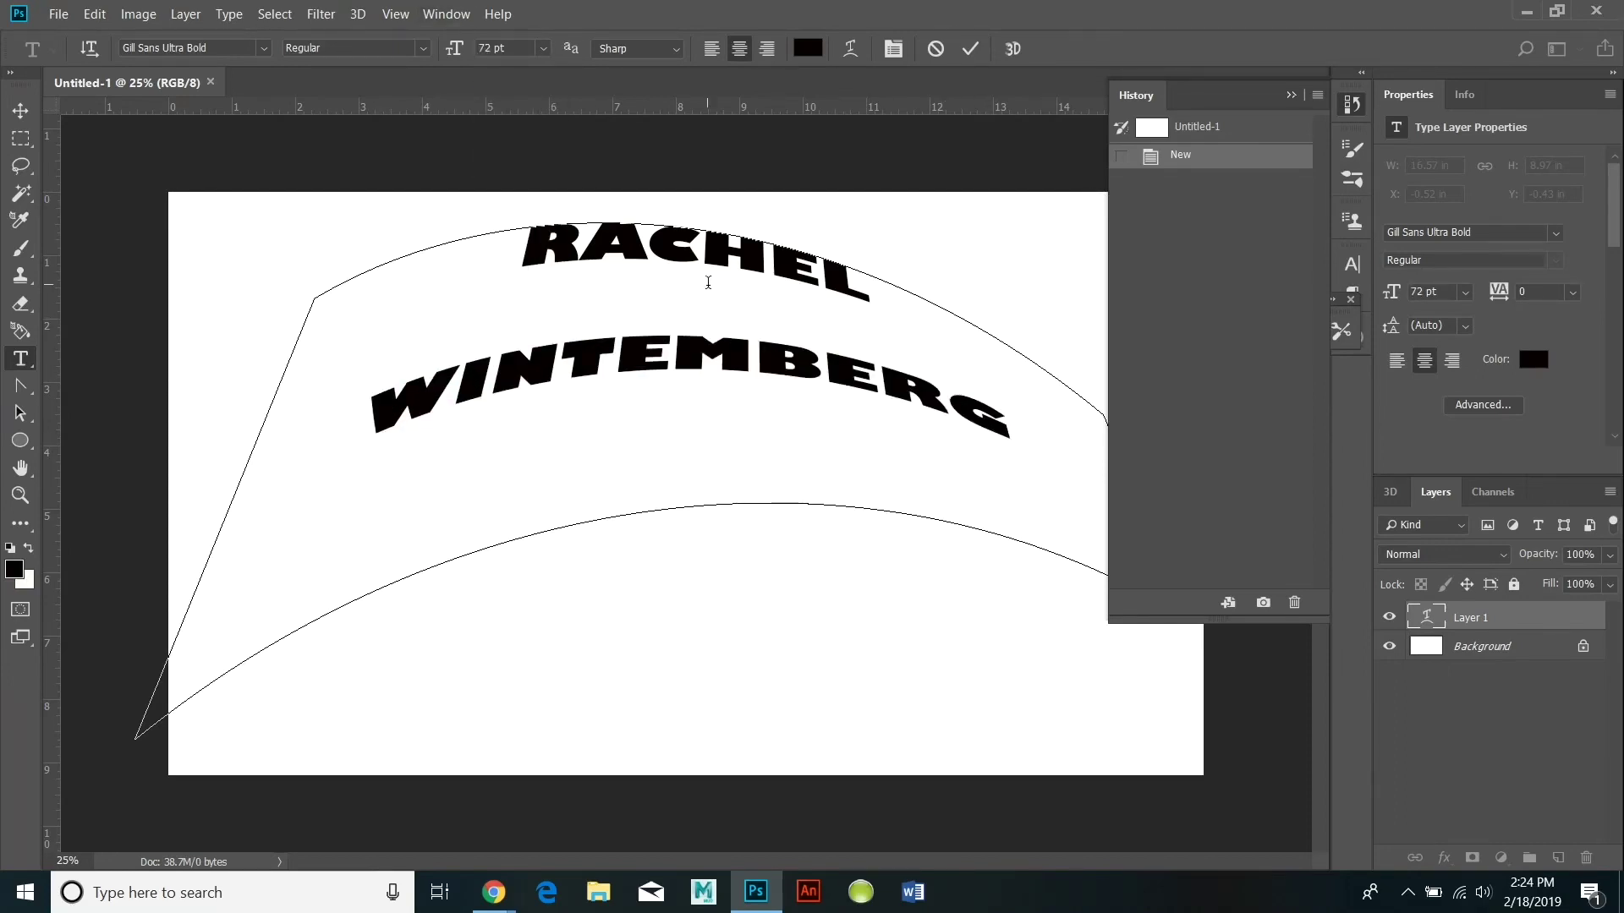
pyautogui.click(970, 48)
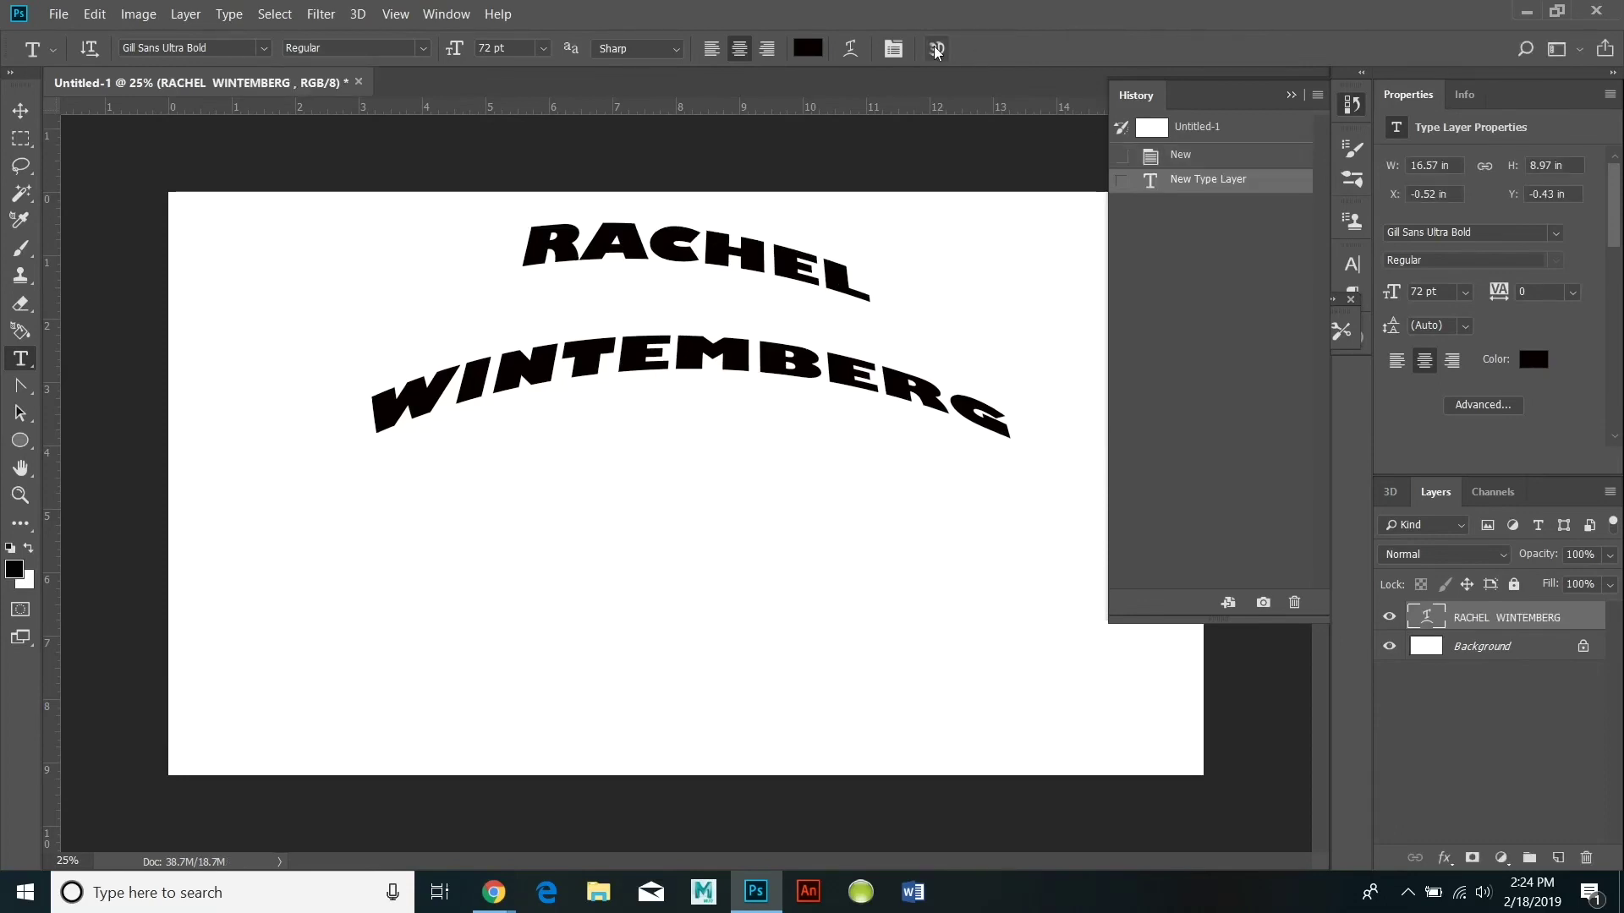
# Extrude the text layer into a 3D object and adjust its mesh, the infinite light and the camera view.
pyautogui.press('v')
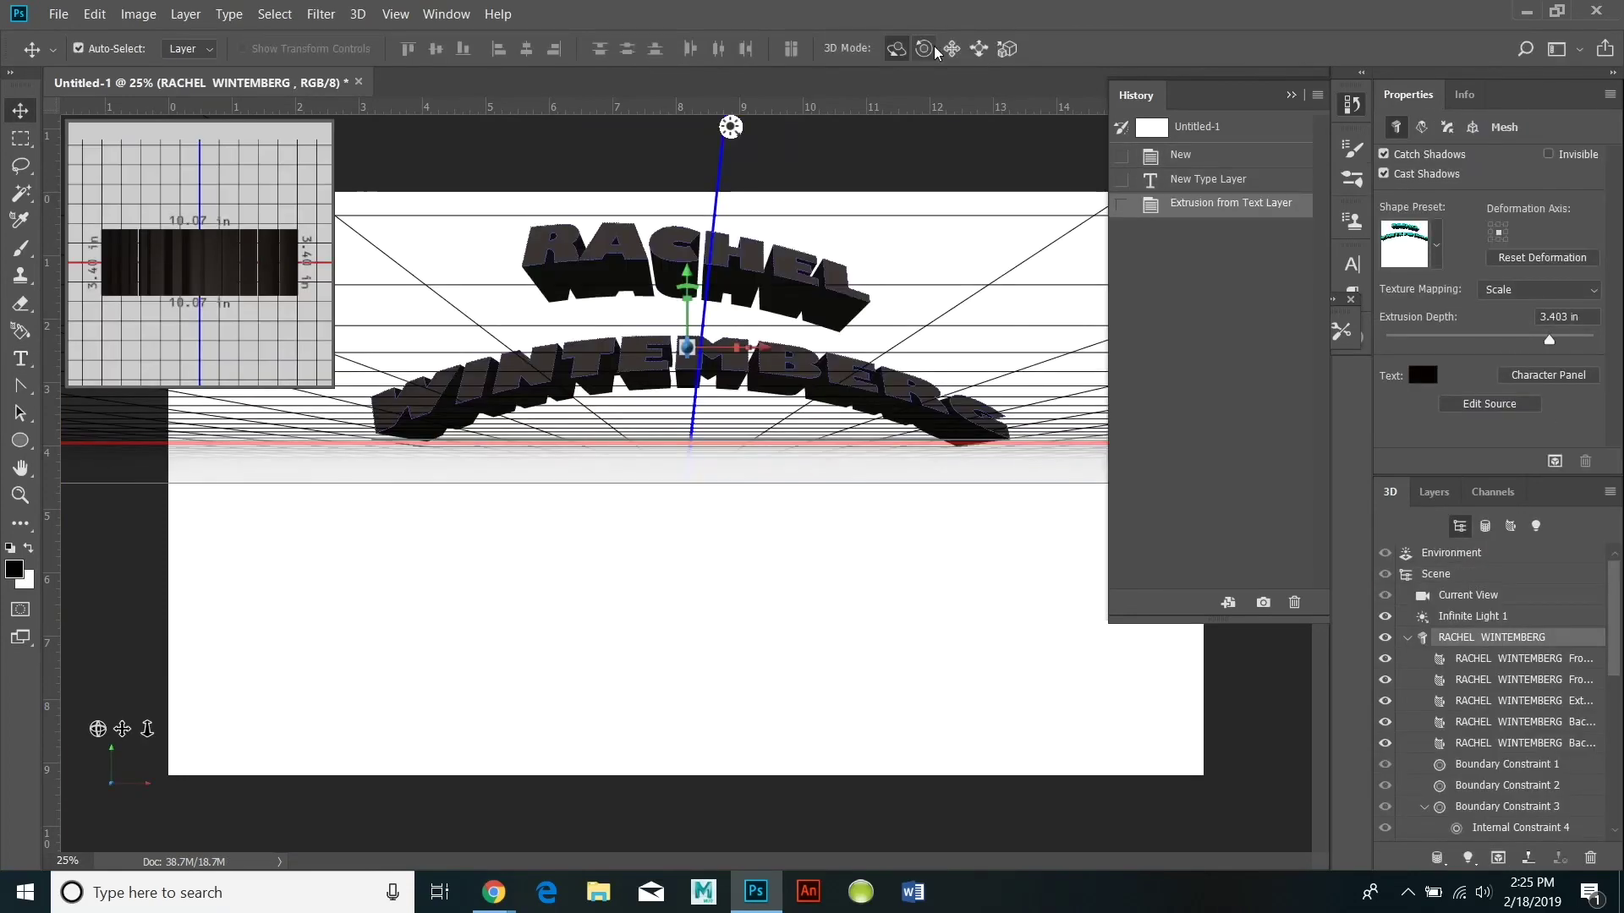
pyautogui.moveTo(700, 351); pyautogui.dragTo(725, 304)
pyautogui.click(717, 506)
pyautogui.moveTo(717, 506)
pyautogui.mouseDown()
pyautogui.moveTo(525, 445)
pyautogui.moveTo(750, 569)
pyautogui.moveTo(784, 691)
pyautogui.moveTo(773, 591)
pyautogui.mouseUp()
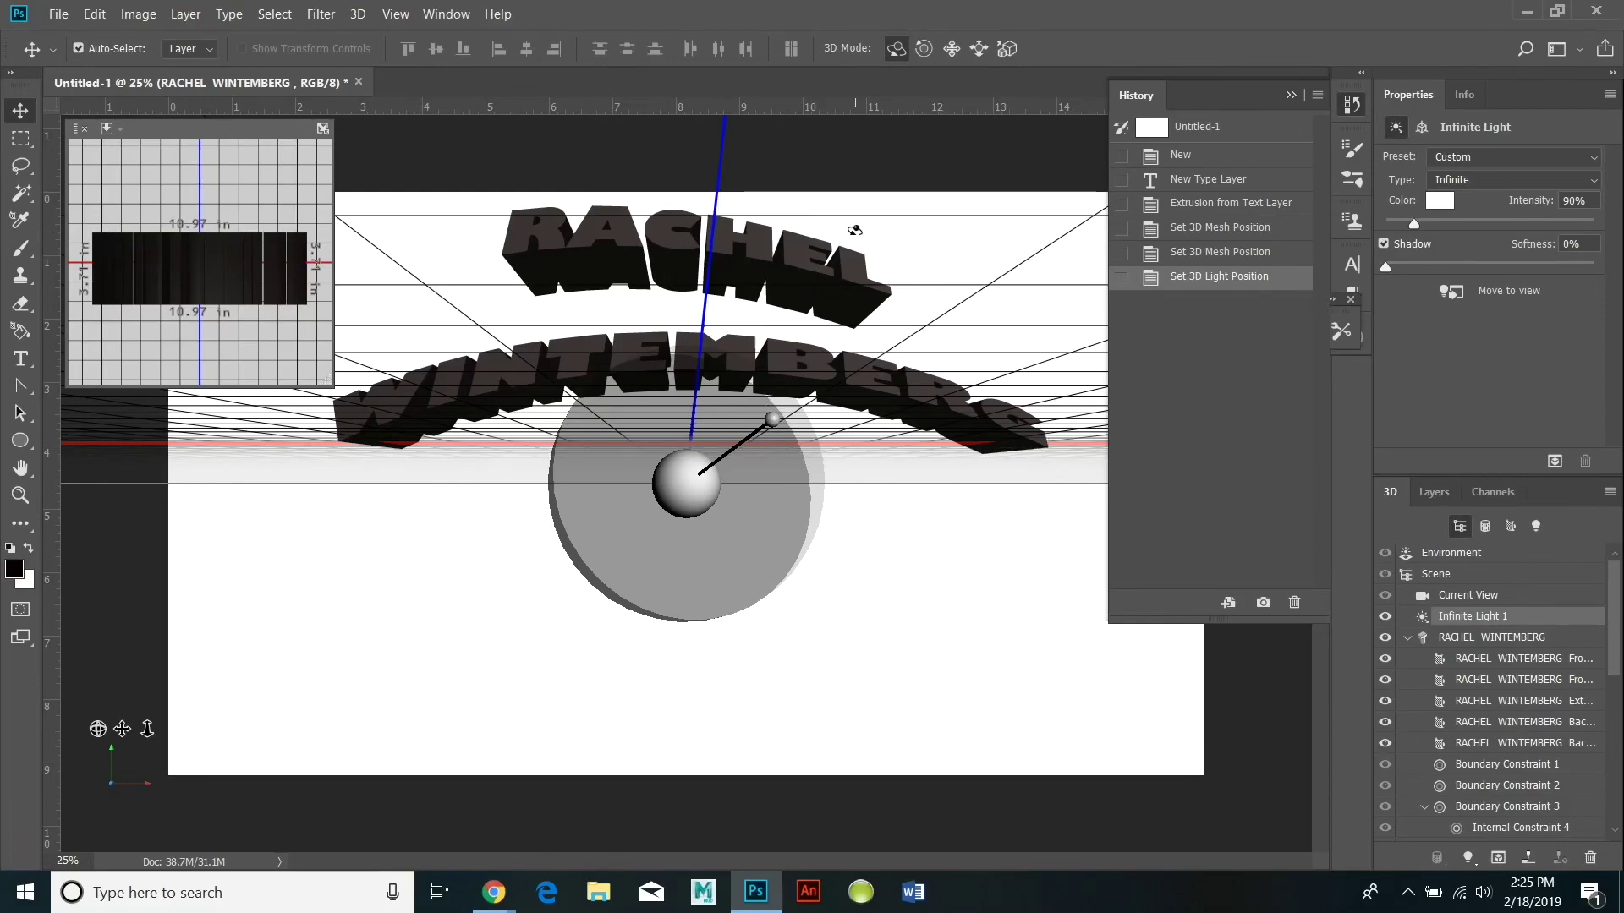
pyautogui.moveTo(854, 230); pyautogui.dragTo(642, 269)
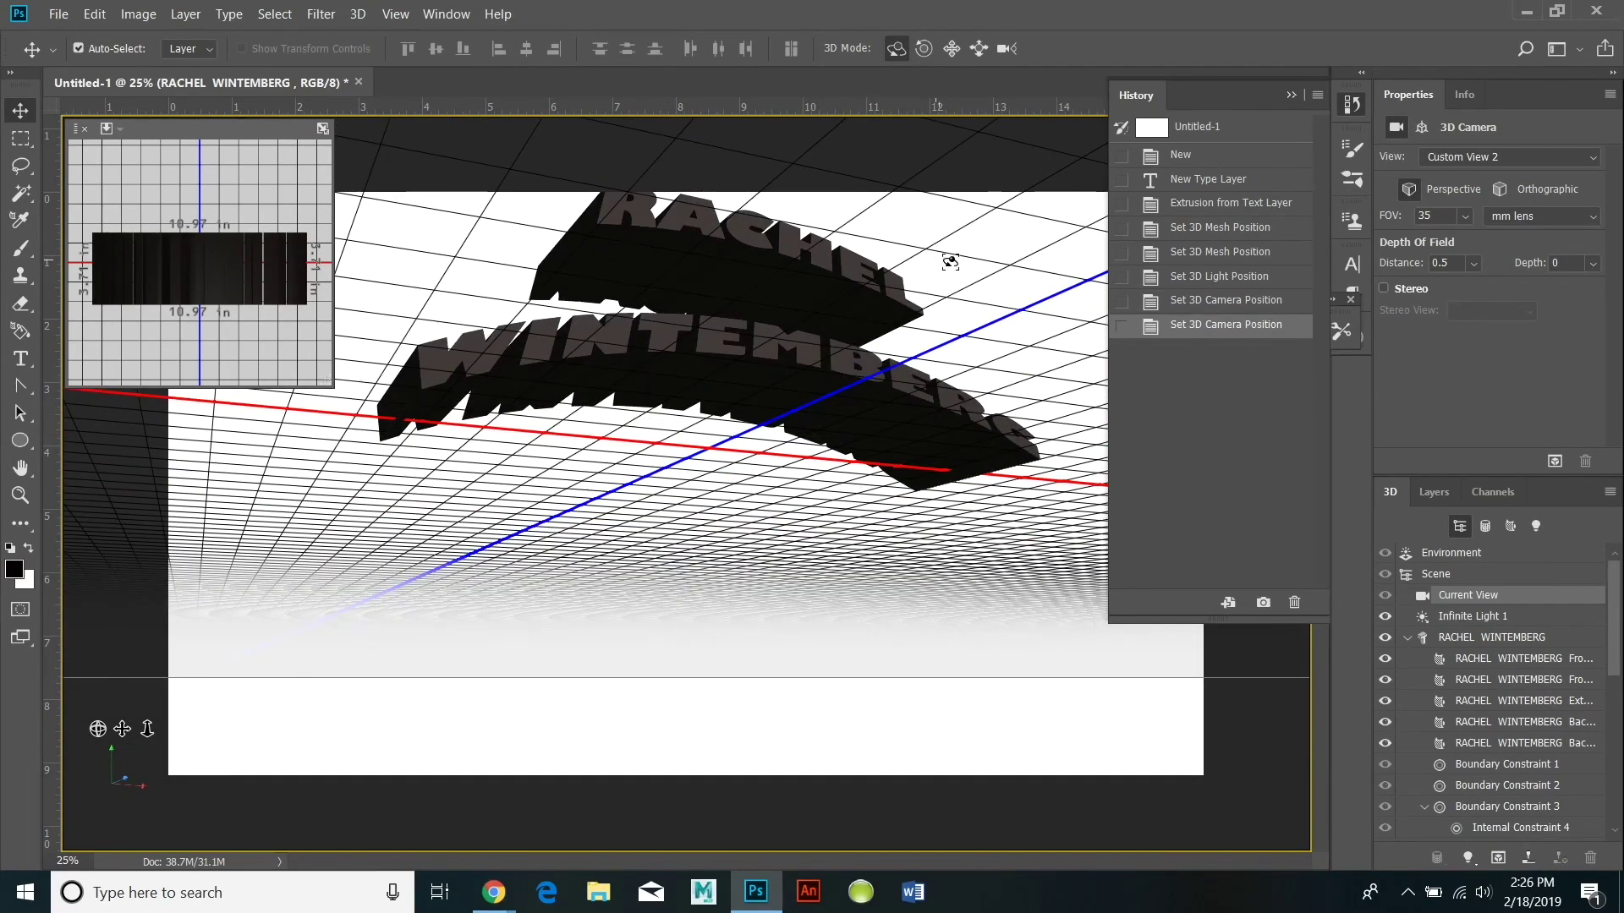
# Delete the text extrusion and New Type Layer states from the history to return to the blank document.
pyautogui.click(1187, 180)
pyautogui.click(1186, 201)
pyautogui.rightClick(1186, 201)
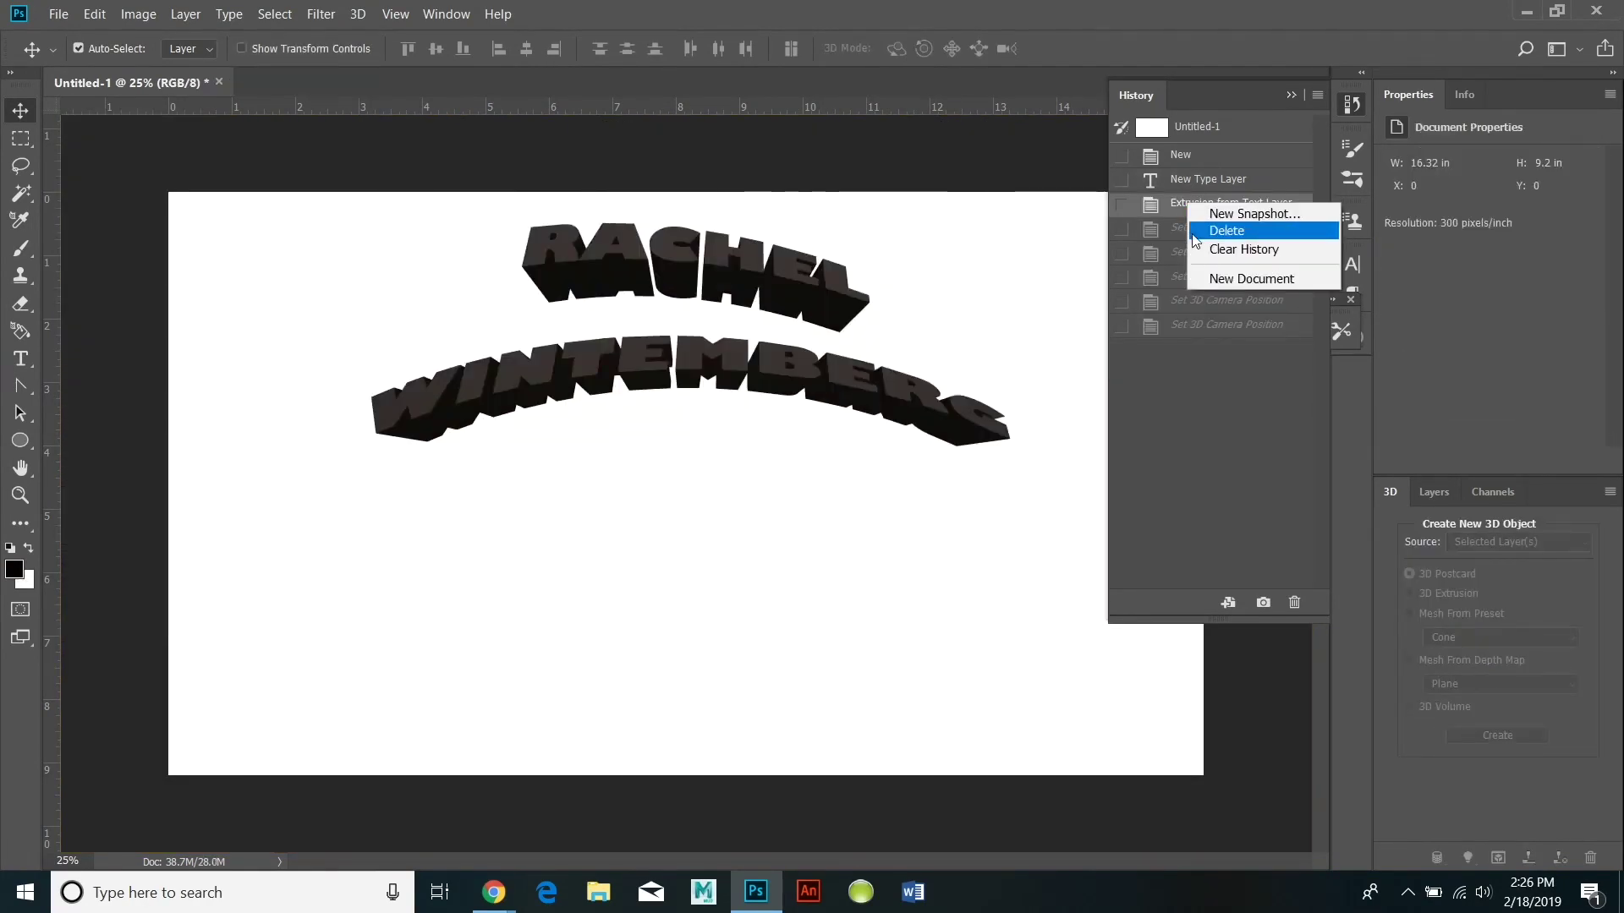
pyautogui.click(1194, 233)
pyautogui.click(747, 348)
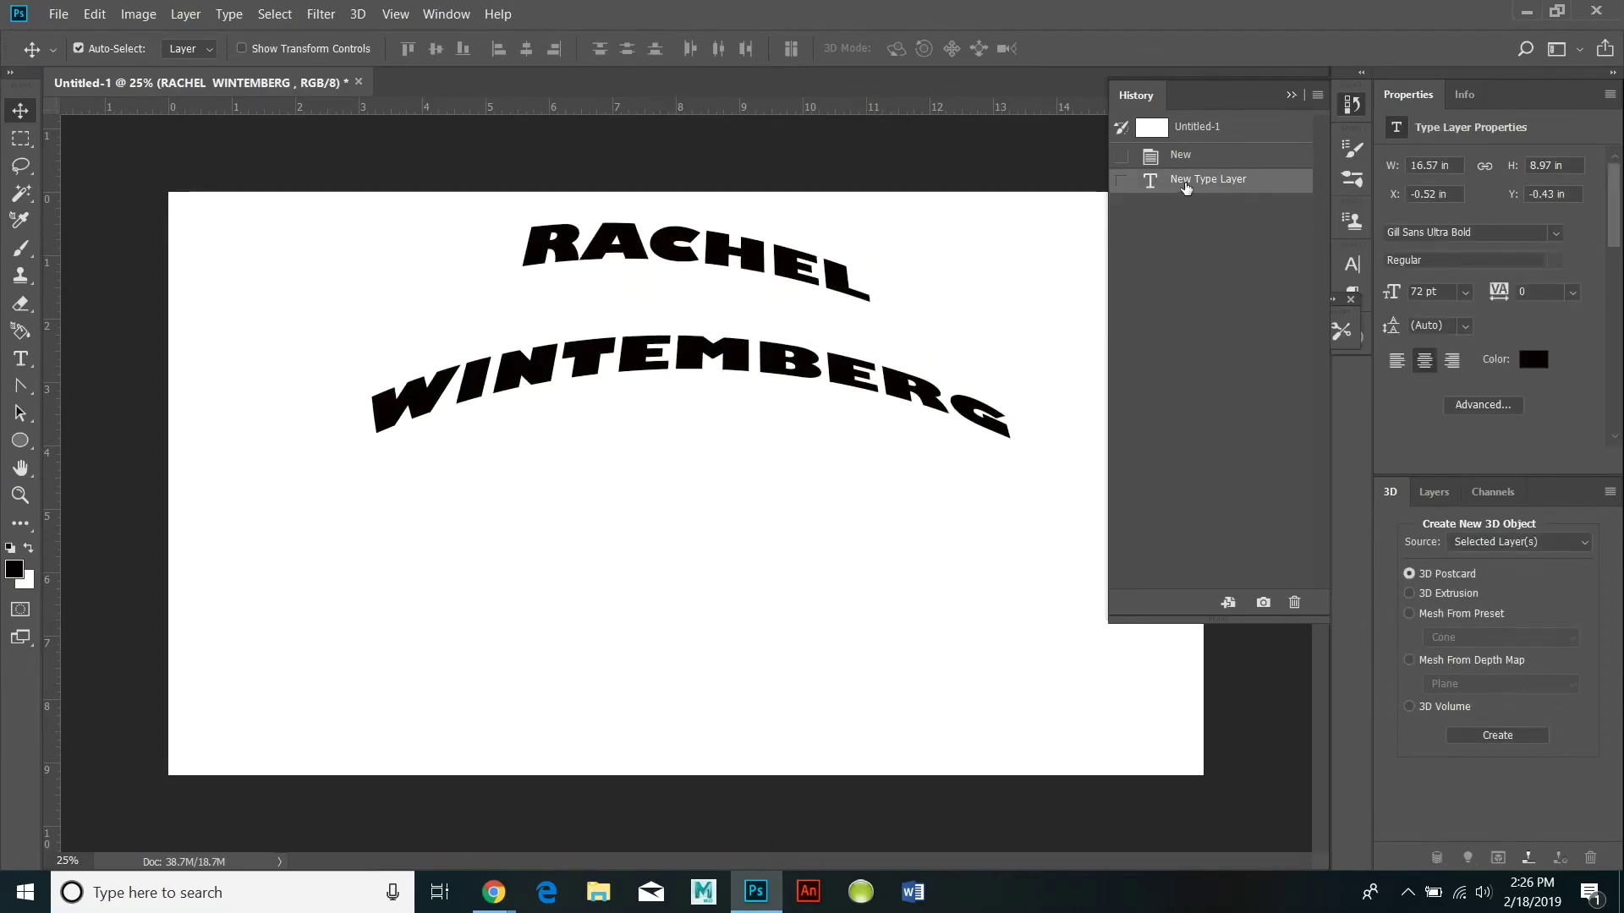
pyautogui.rightClick(1185, 183)
pyautogui.click(1243, 215)
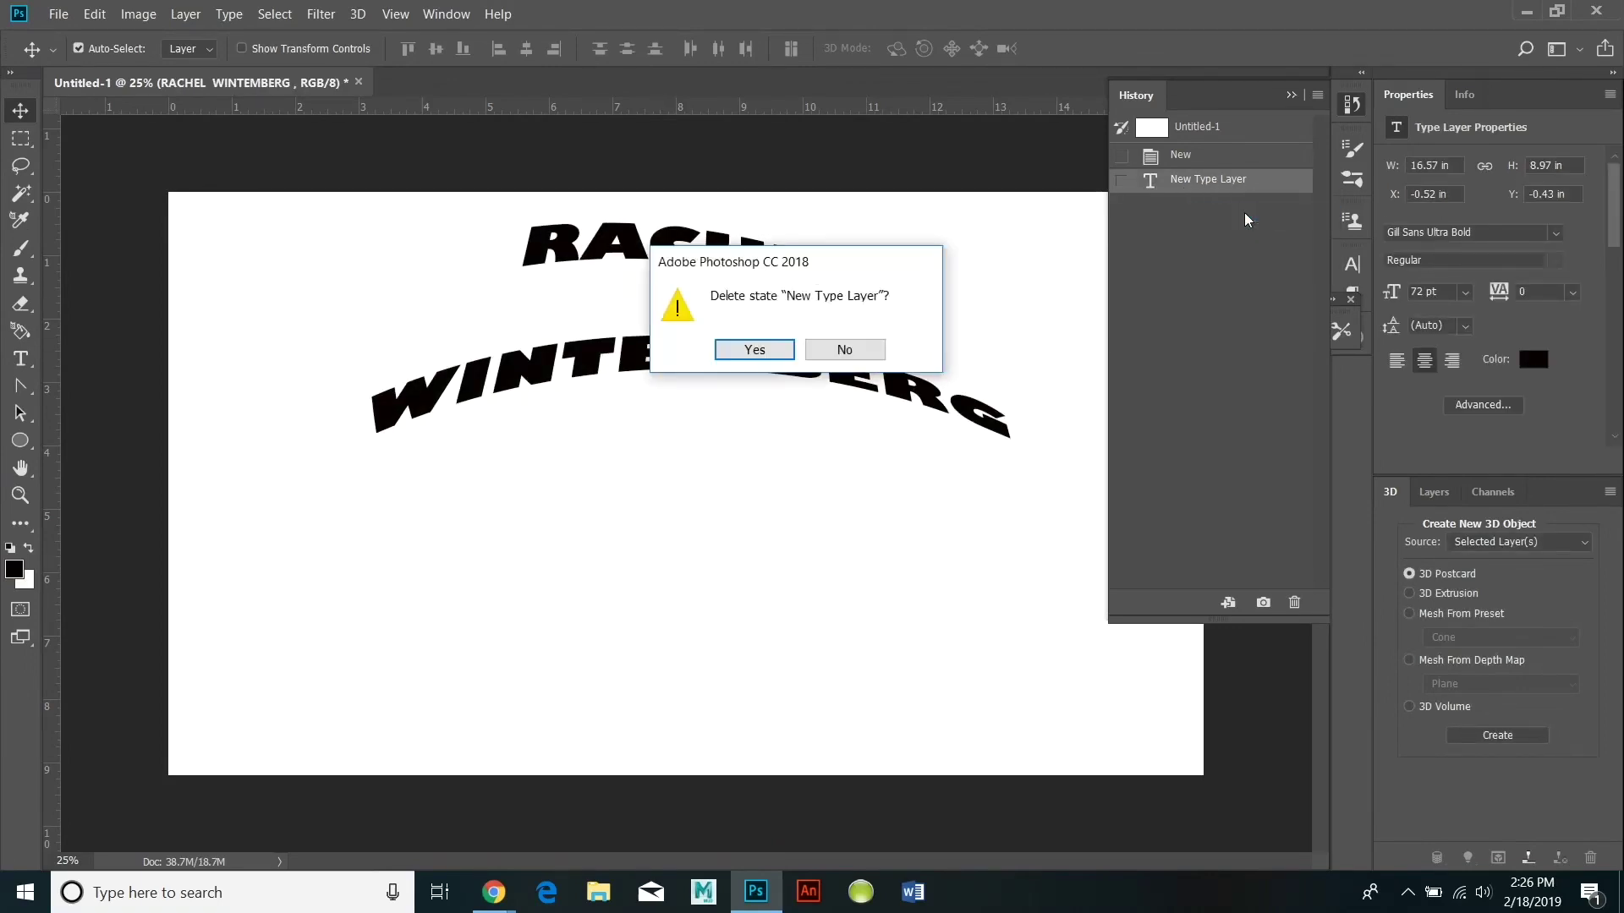
pyautogui.click(754, 349)
# Swap the foreground and background colours so white is the foreground, and accept it in the colour picker.
pyautogui.click(28, 548)
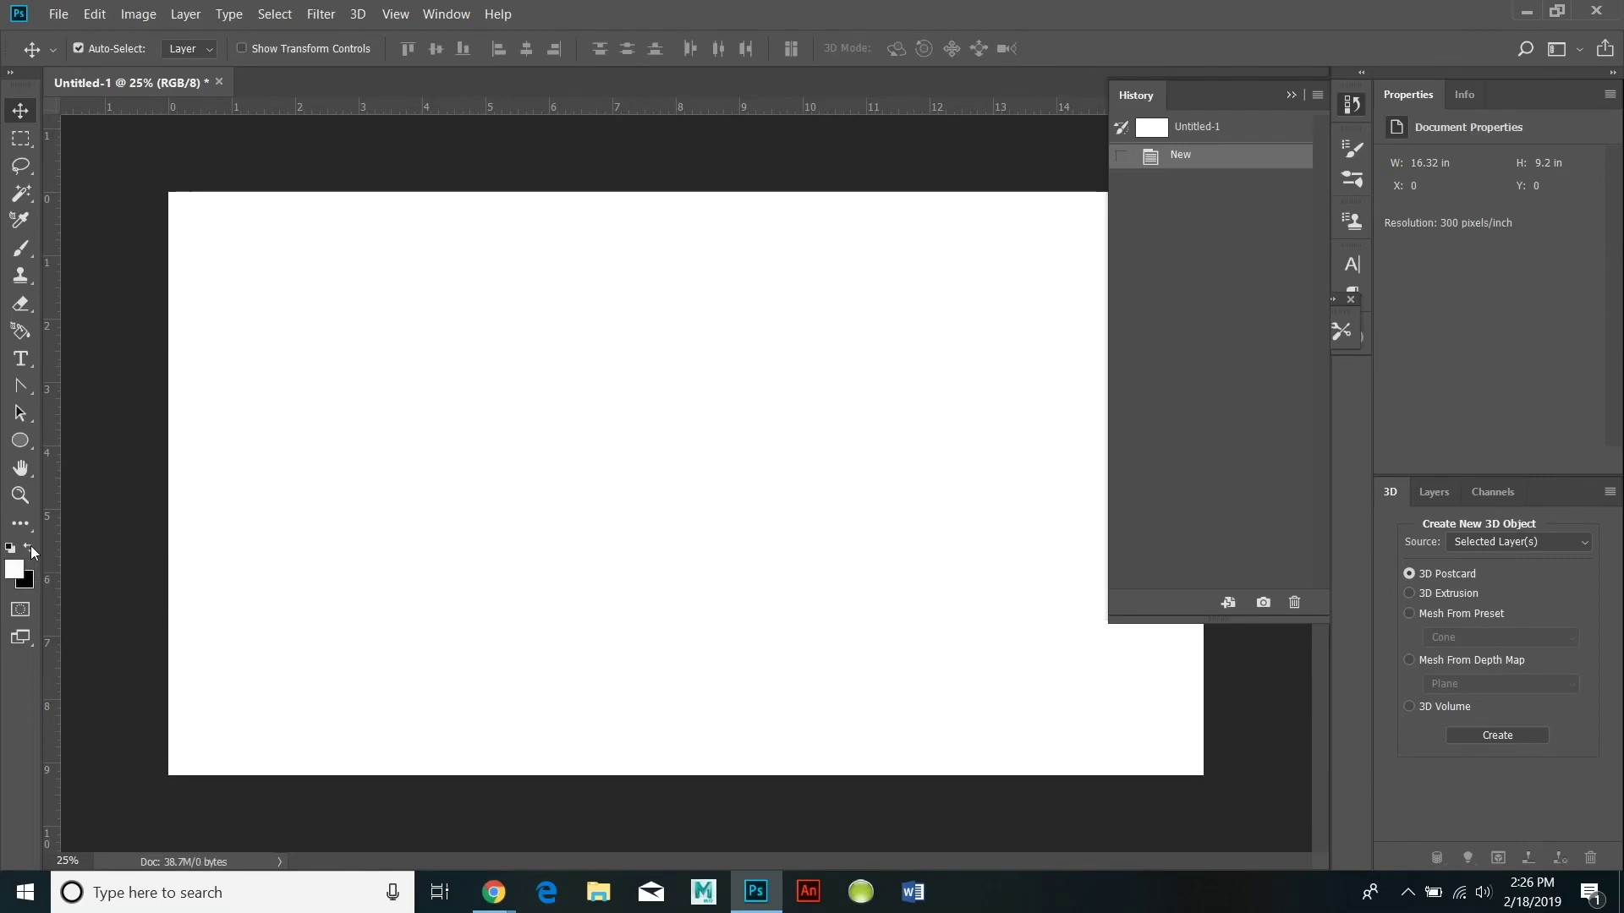
pyautogui.click(14, 569)
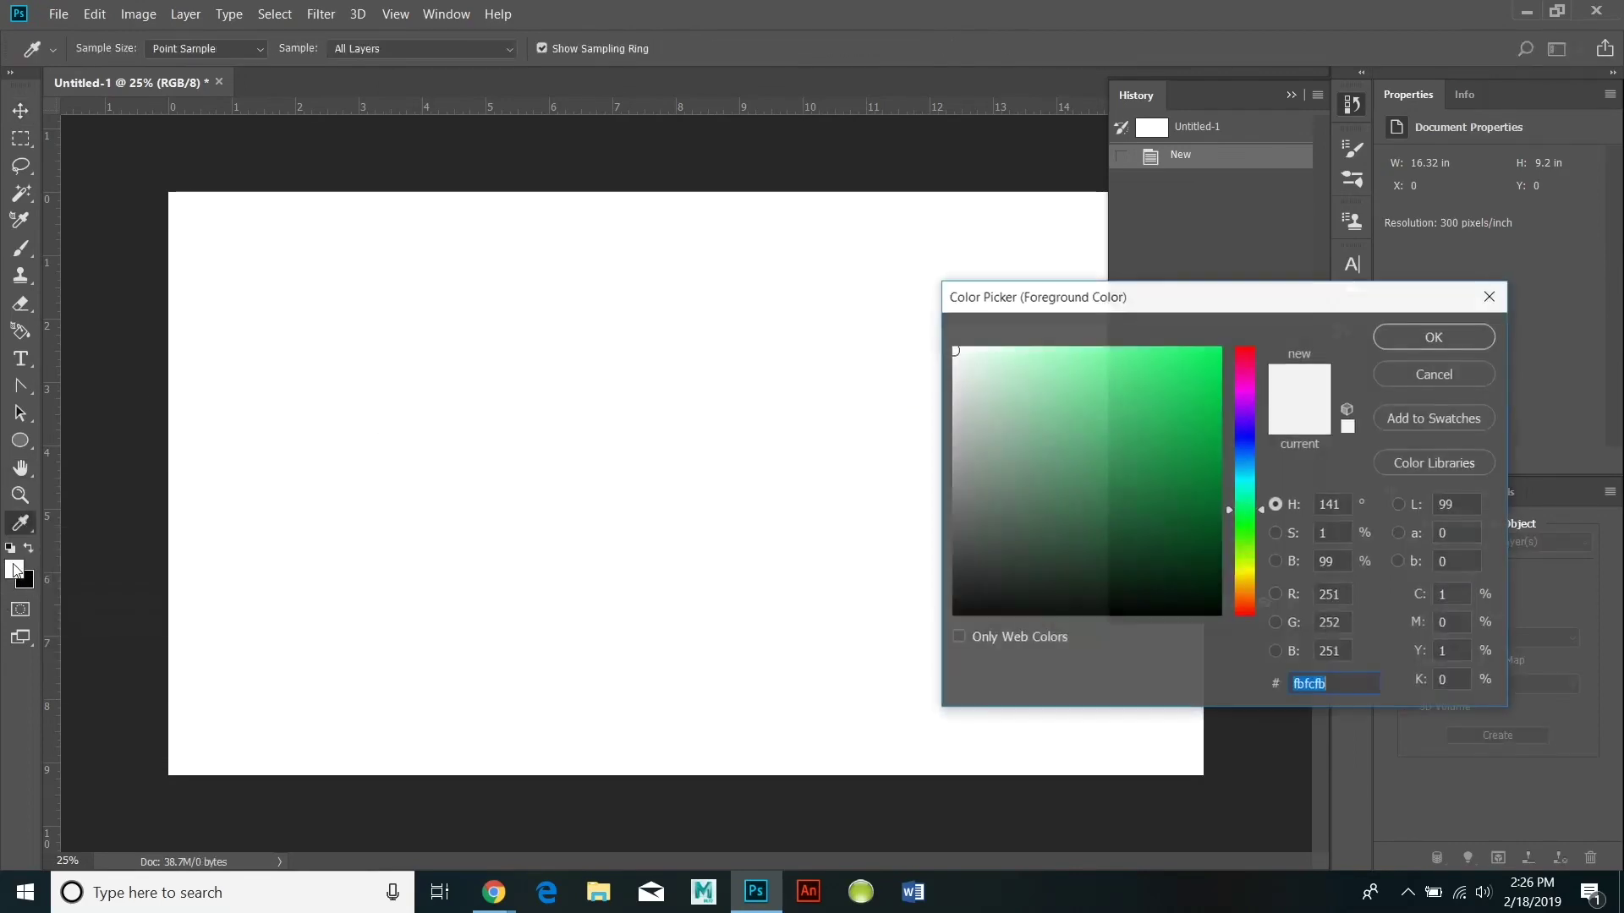
pyautogui.click(1431, 338)
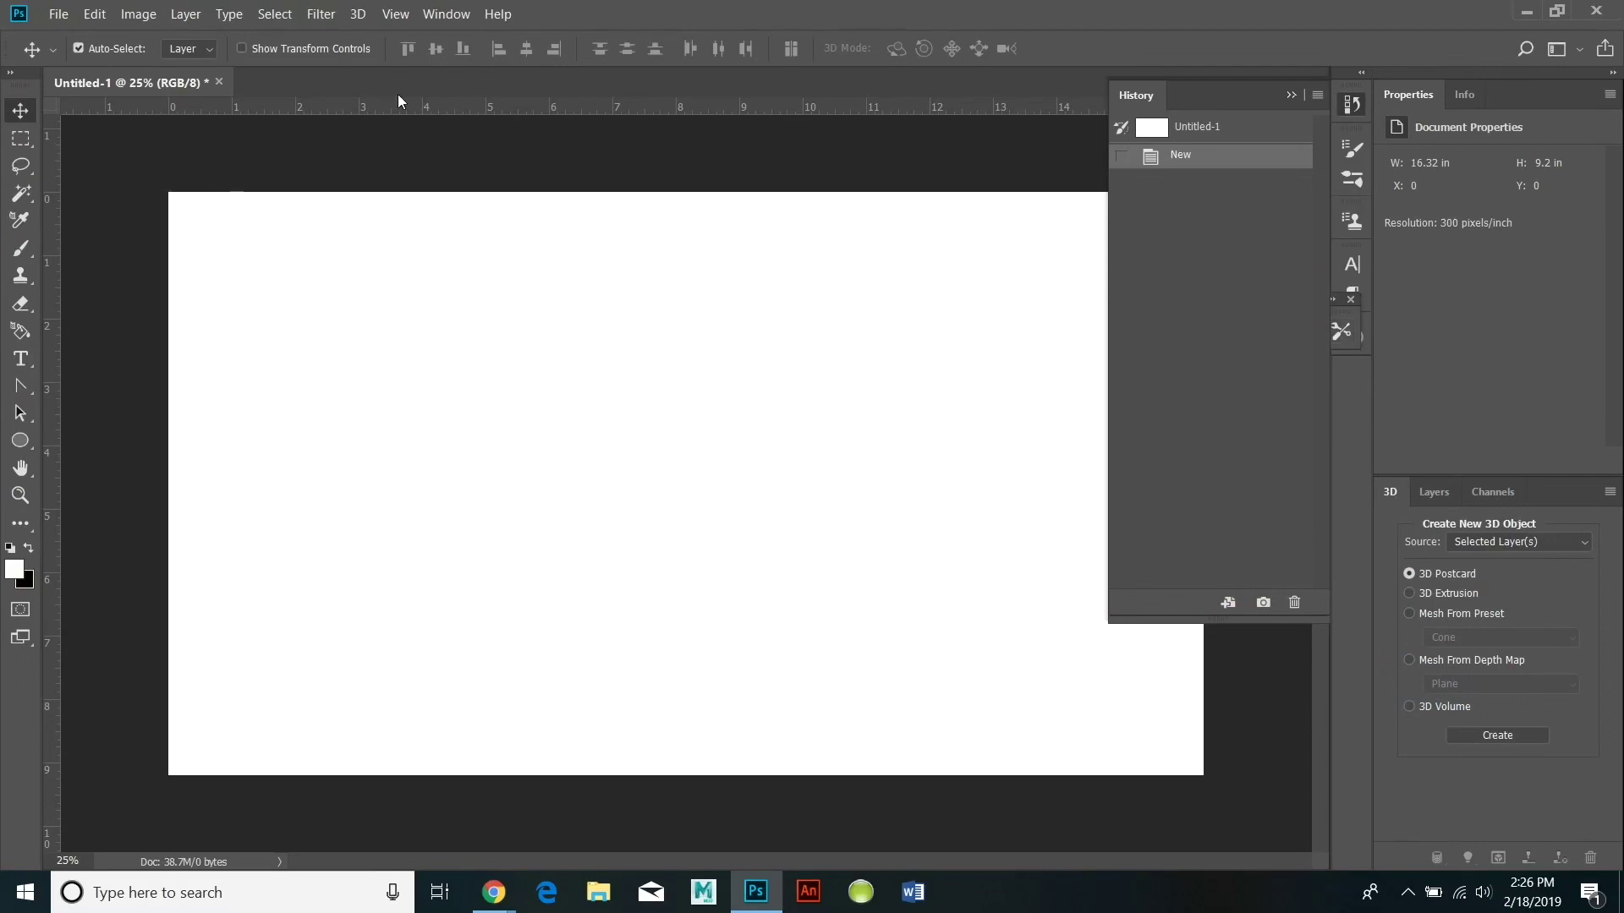
# Draw a wide text box across the page and warp it with Arc: bend +46, horizontal distortion +44, vertical distortion +30.
pyautogui.press('t')
pyautogui.moveTo(286, 404); pyautogui.dragTo(1070, 623)
pyautogui.click(851, 48)
pyautogui.click(1167, 415)
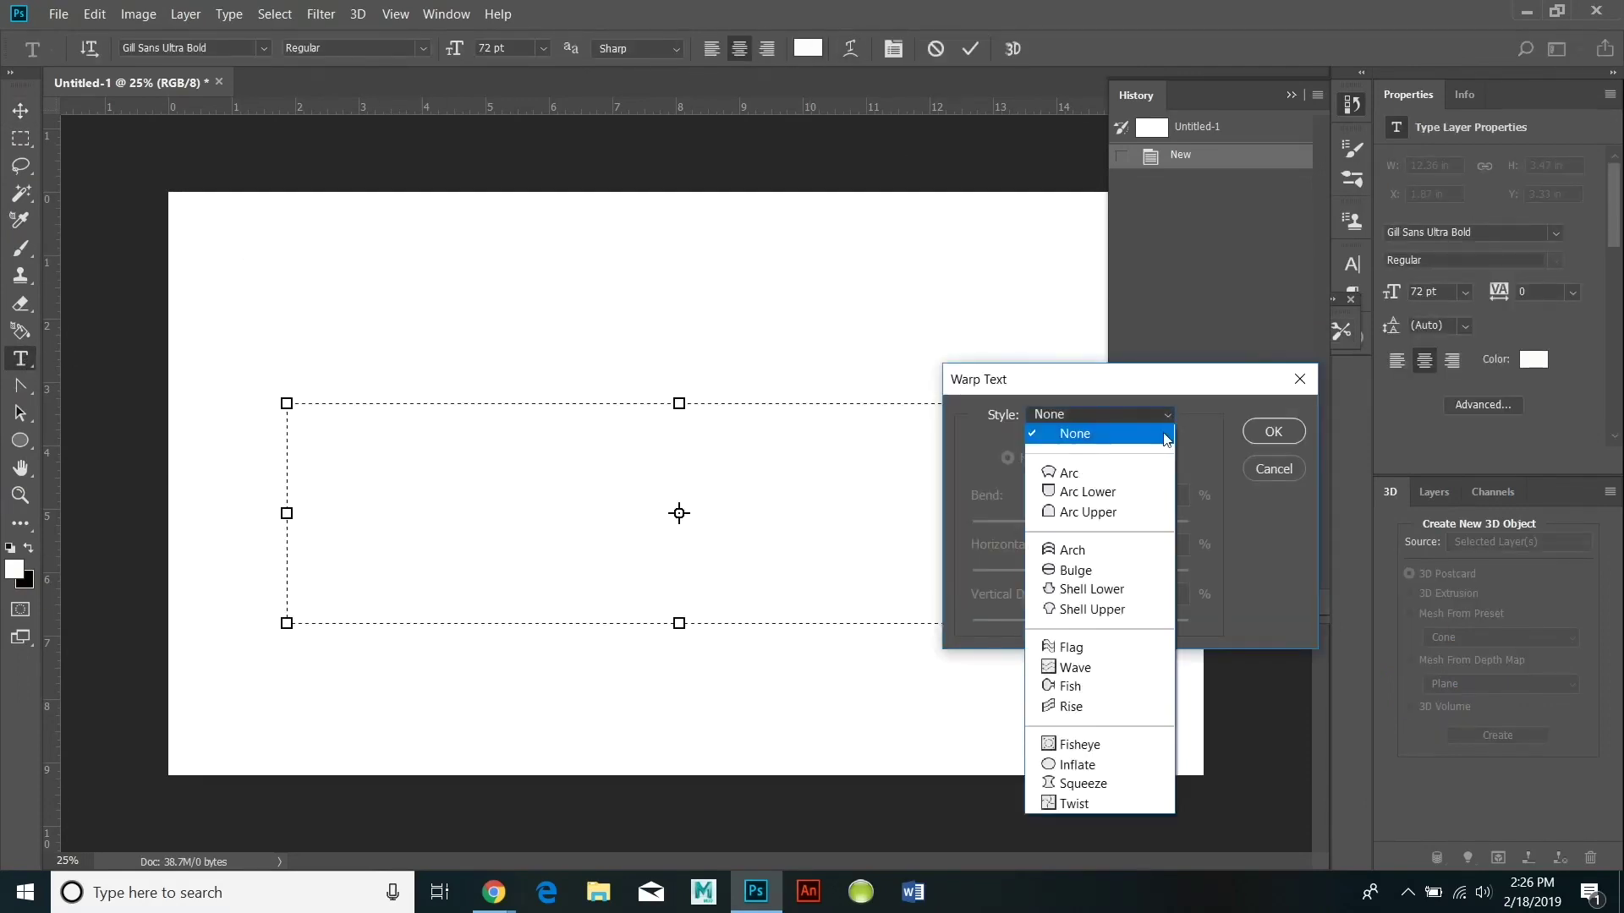
pyautogui.click(1067, 471)
pyautogui.moveTo(1134, 525); pyautogui.dragTo(1112, 624)
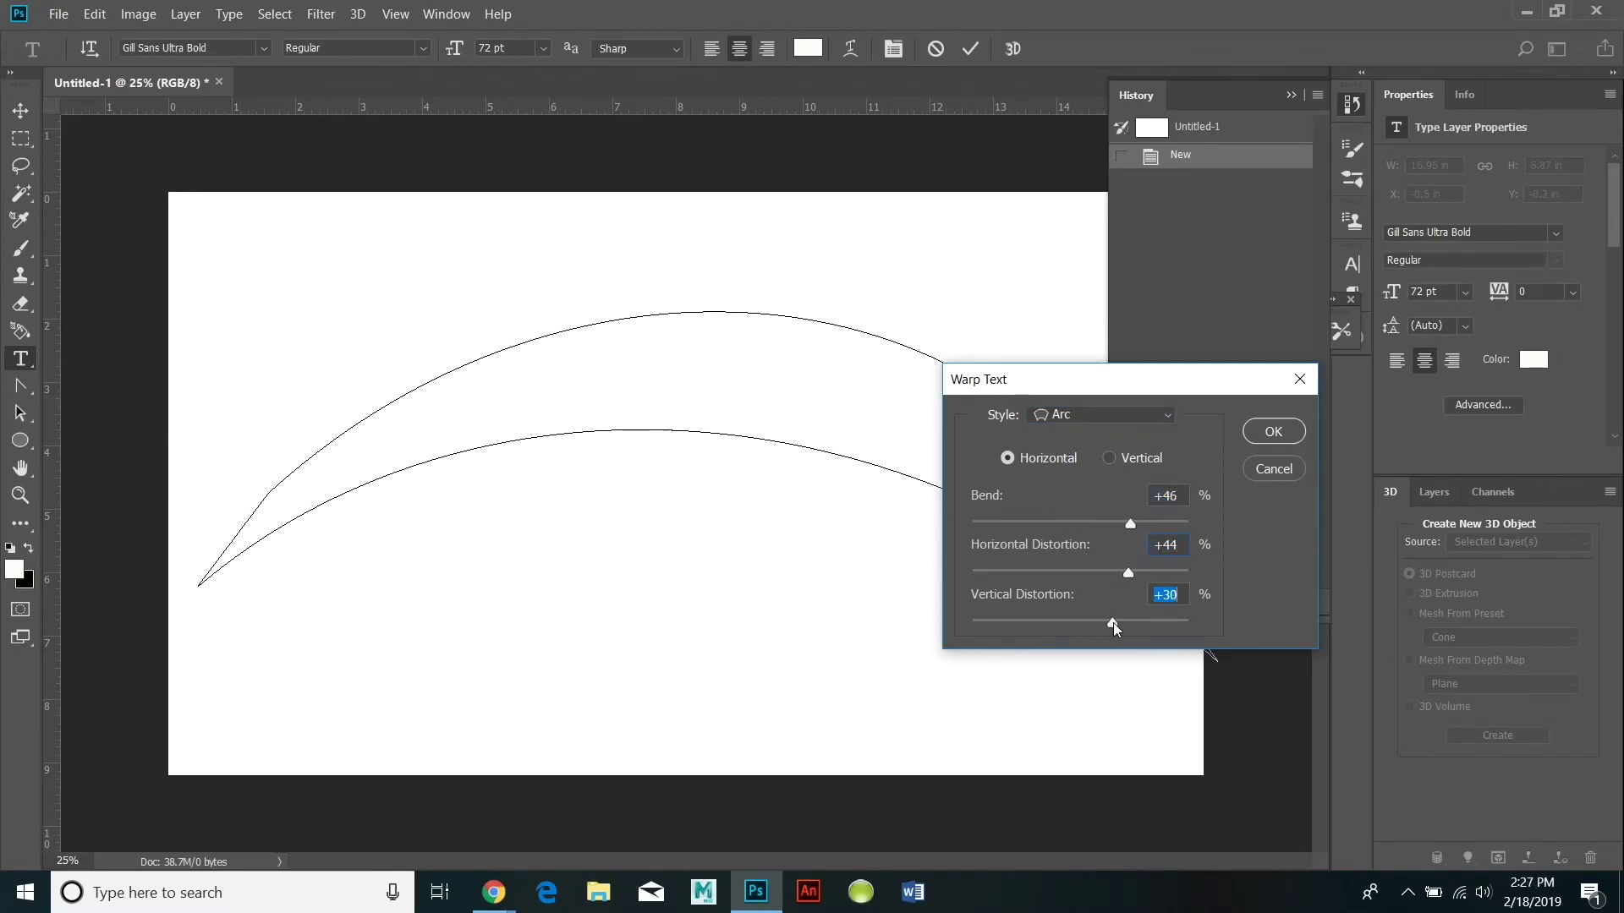
pyautogui.moveTo(1208, 385); pyautogui.dragTo(1431, 372)
pyautogui.click(1514, 415)
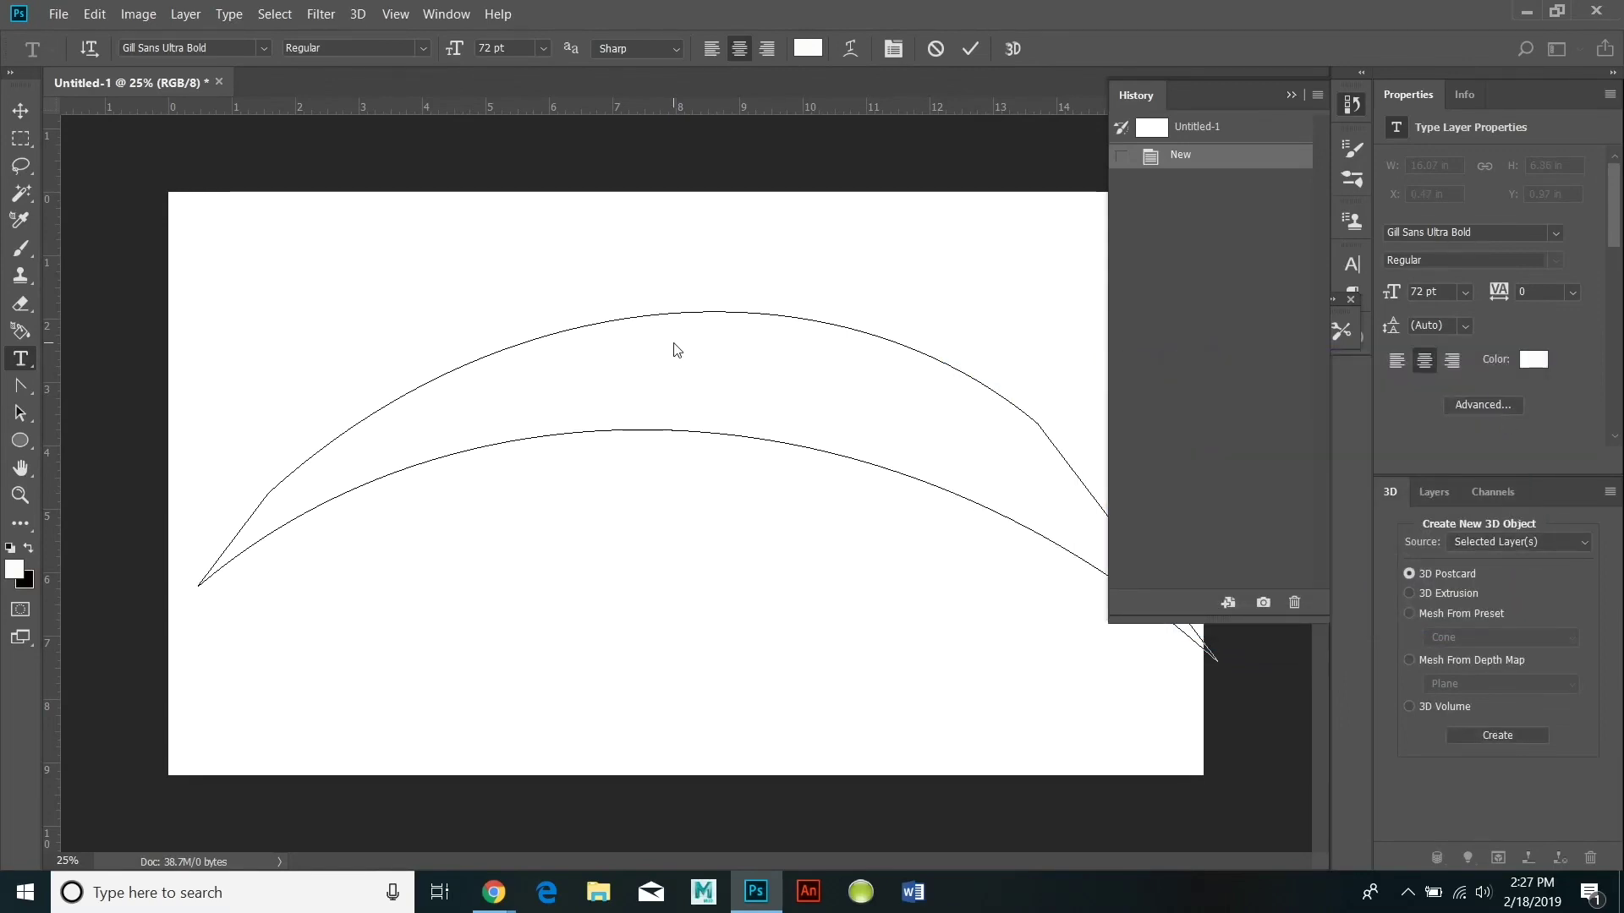
# Set the text colour to red in the colour picker.
pyautogui.click(14, 569)
pyautogui.click(1218, 381)
pyautogui.click(1405, 346)
# Enter the first name and the surname in capitals on two separate lines inside the warped text box.
pyautogui.write('RACGER')
pyautogui.press('BackSpace')
pyautogui.press('BackSpace')
pyautogui.press('BackSpace')
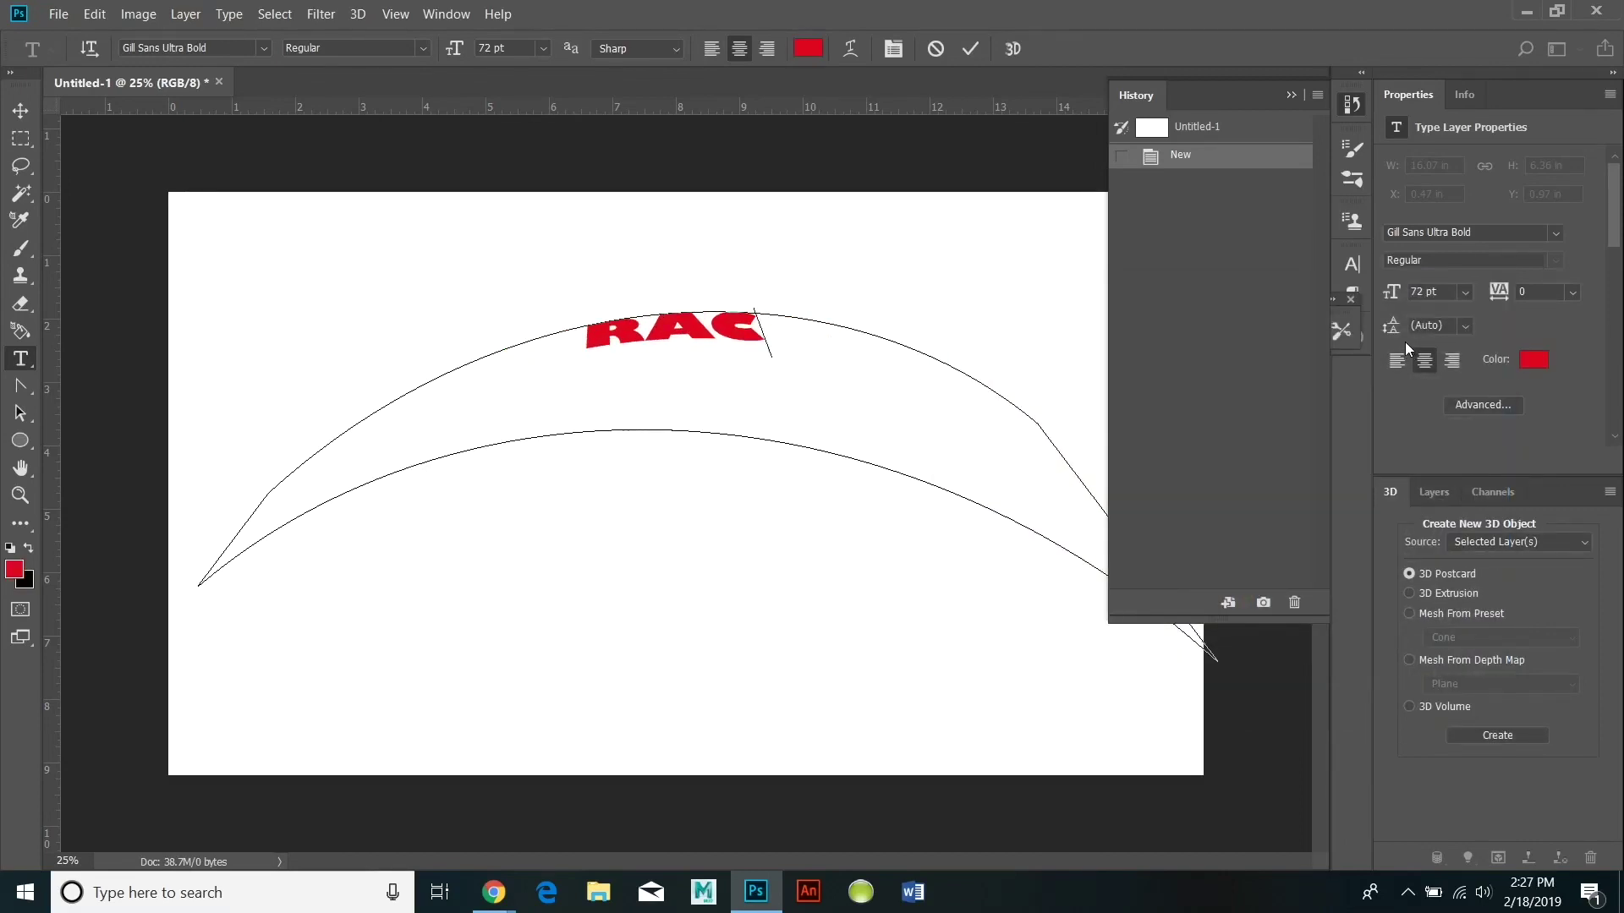
pyautogui.write('HEL')
pyautogui.press('Return')
pyautogui.write('WINTEMBERG')
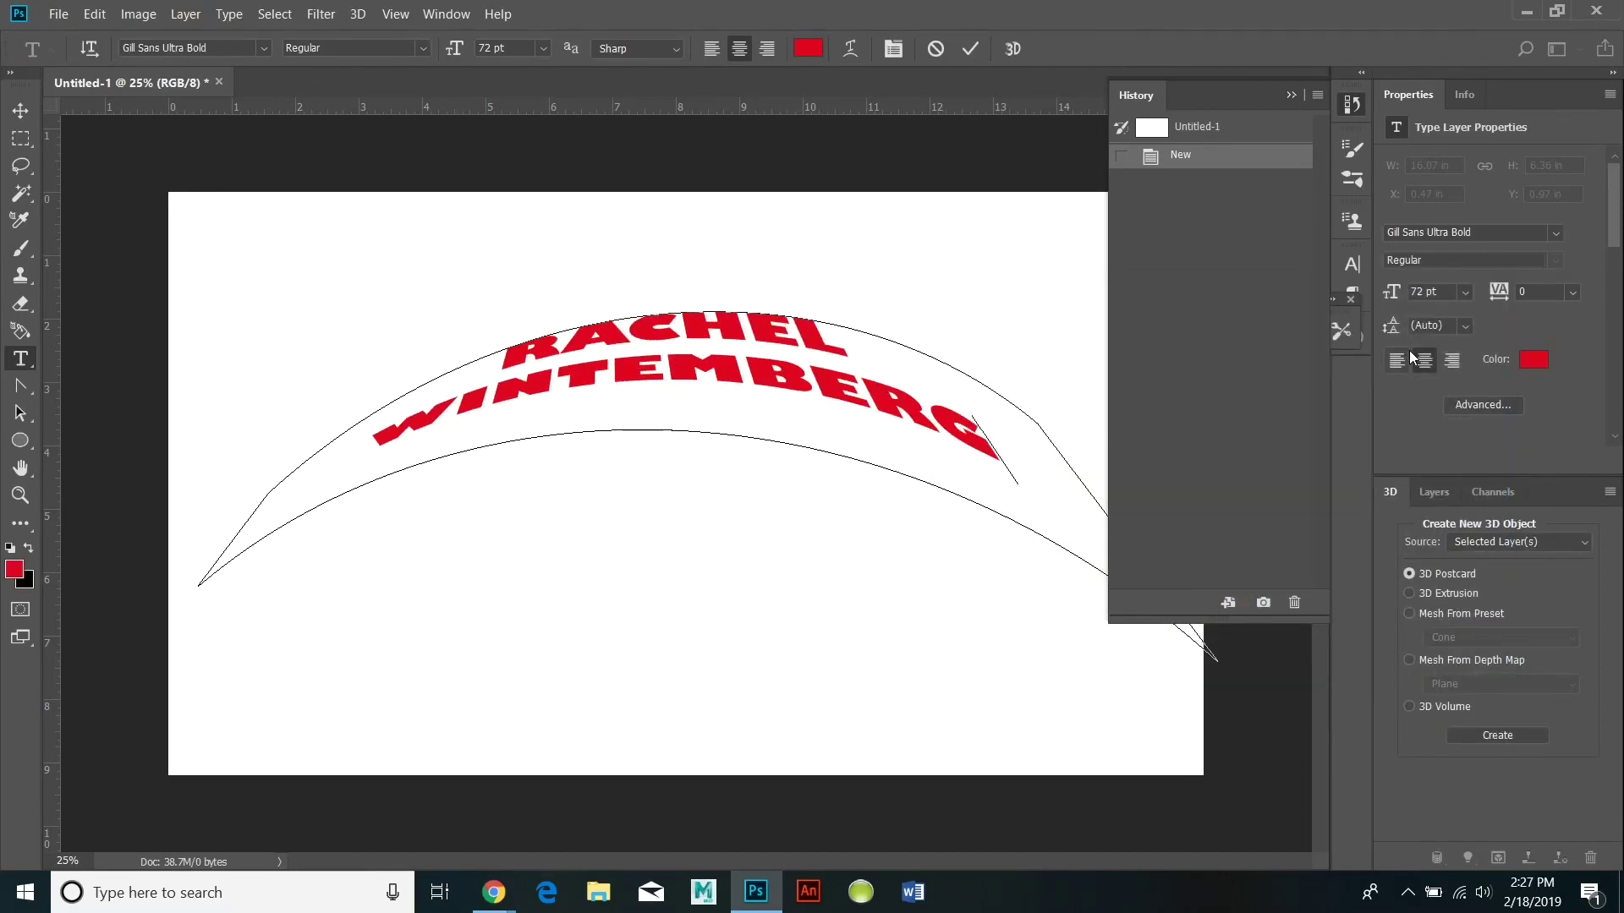
# Change the Arc warp to bend +34, horizontal distortion +19 and vertical distortion +26, and commit the text layer.
pyautogui.click(850, 49)
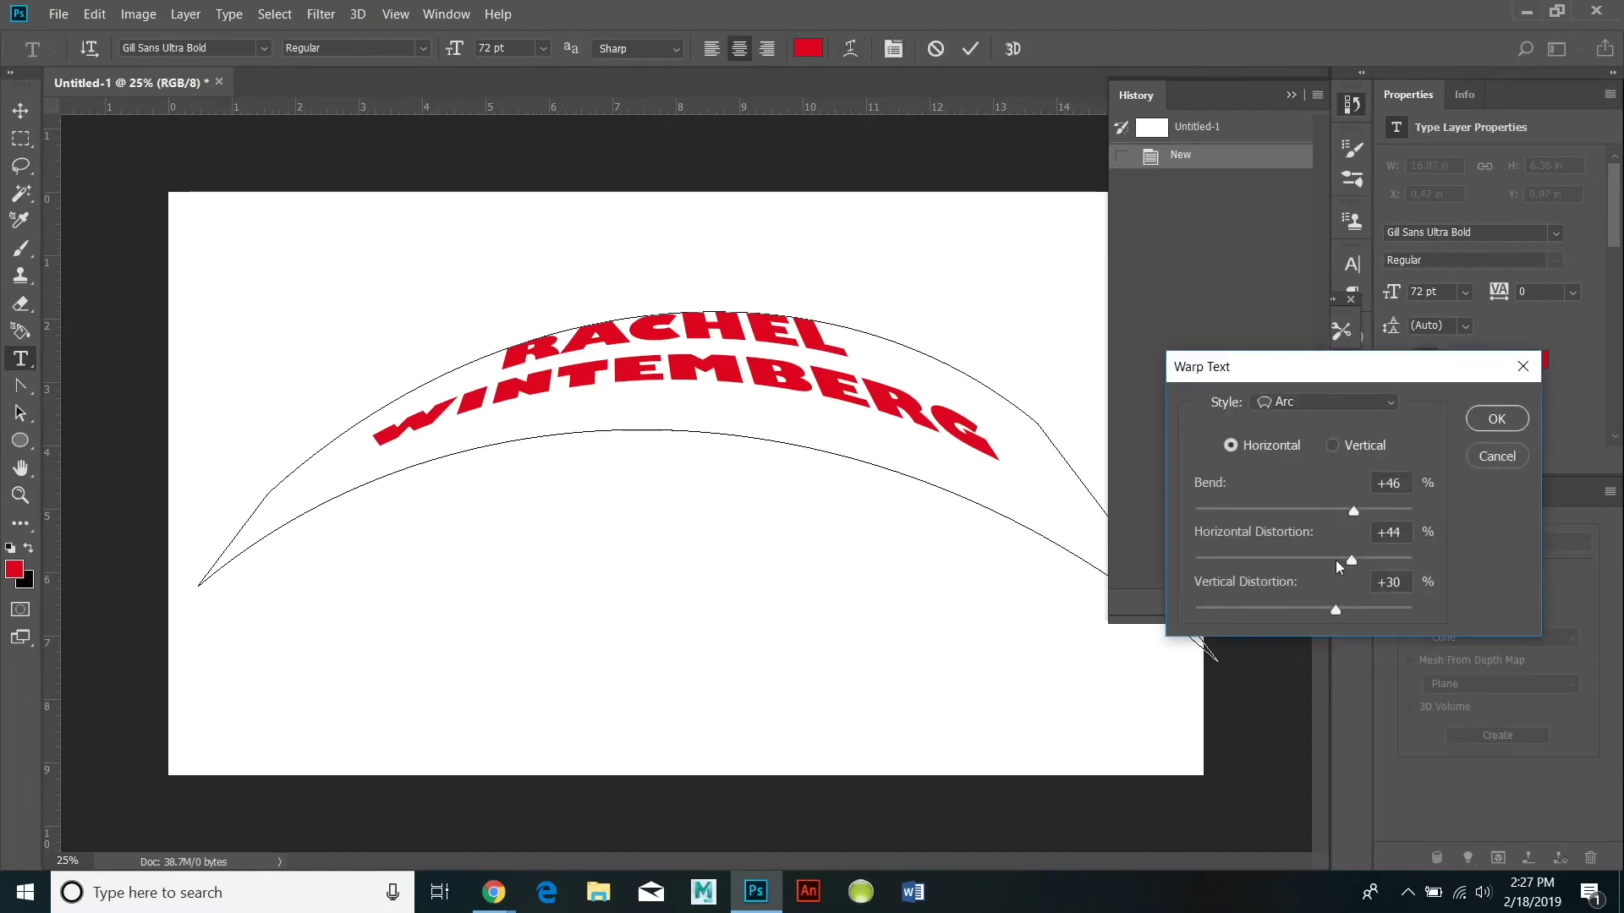
pyautogui.moveTo(1353, 560); pyautogui.dragTo(1244, 575)
pyautogui.moveTo(1352, 509); pyautogui.dragTo(1326, 482)
pyautogui.moveTo(1335, 610)
pyautogui.mouseDown()
pyautogui.moveTo(1266, 617)
pyautogui.moveTo(1348, 617)
pyautogui.moveTo(1333, 620)
pyautogui.mouseUp()
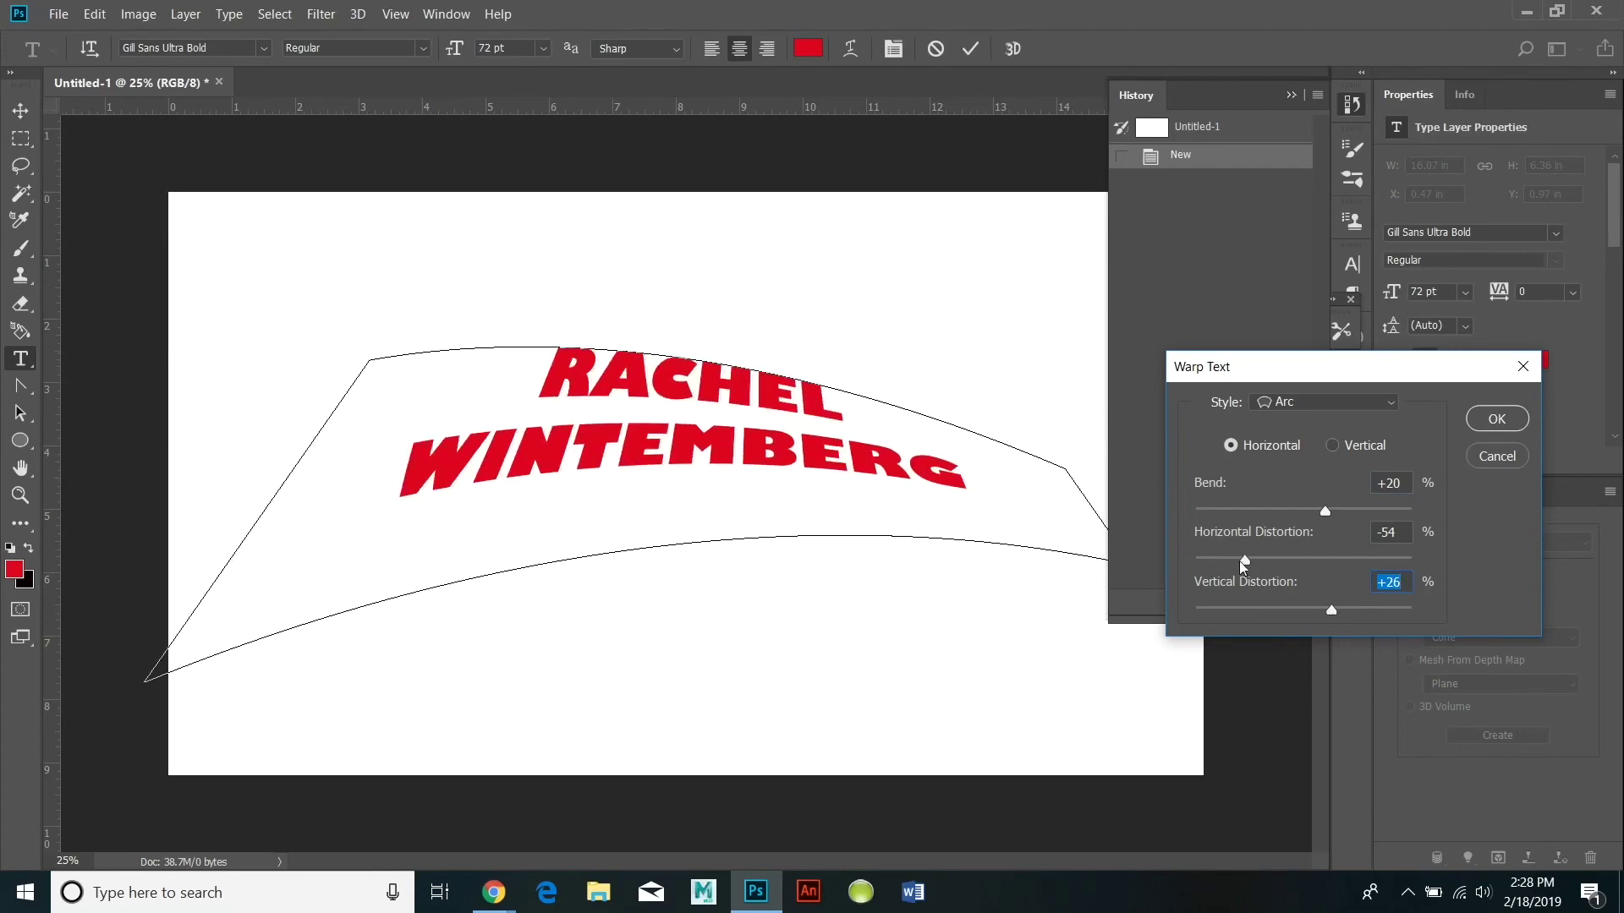
pyautogui.moveTo(1244, 561); pyautogui.dragTo(1340, 517)
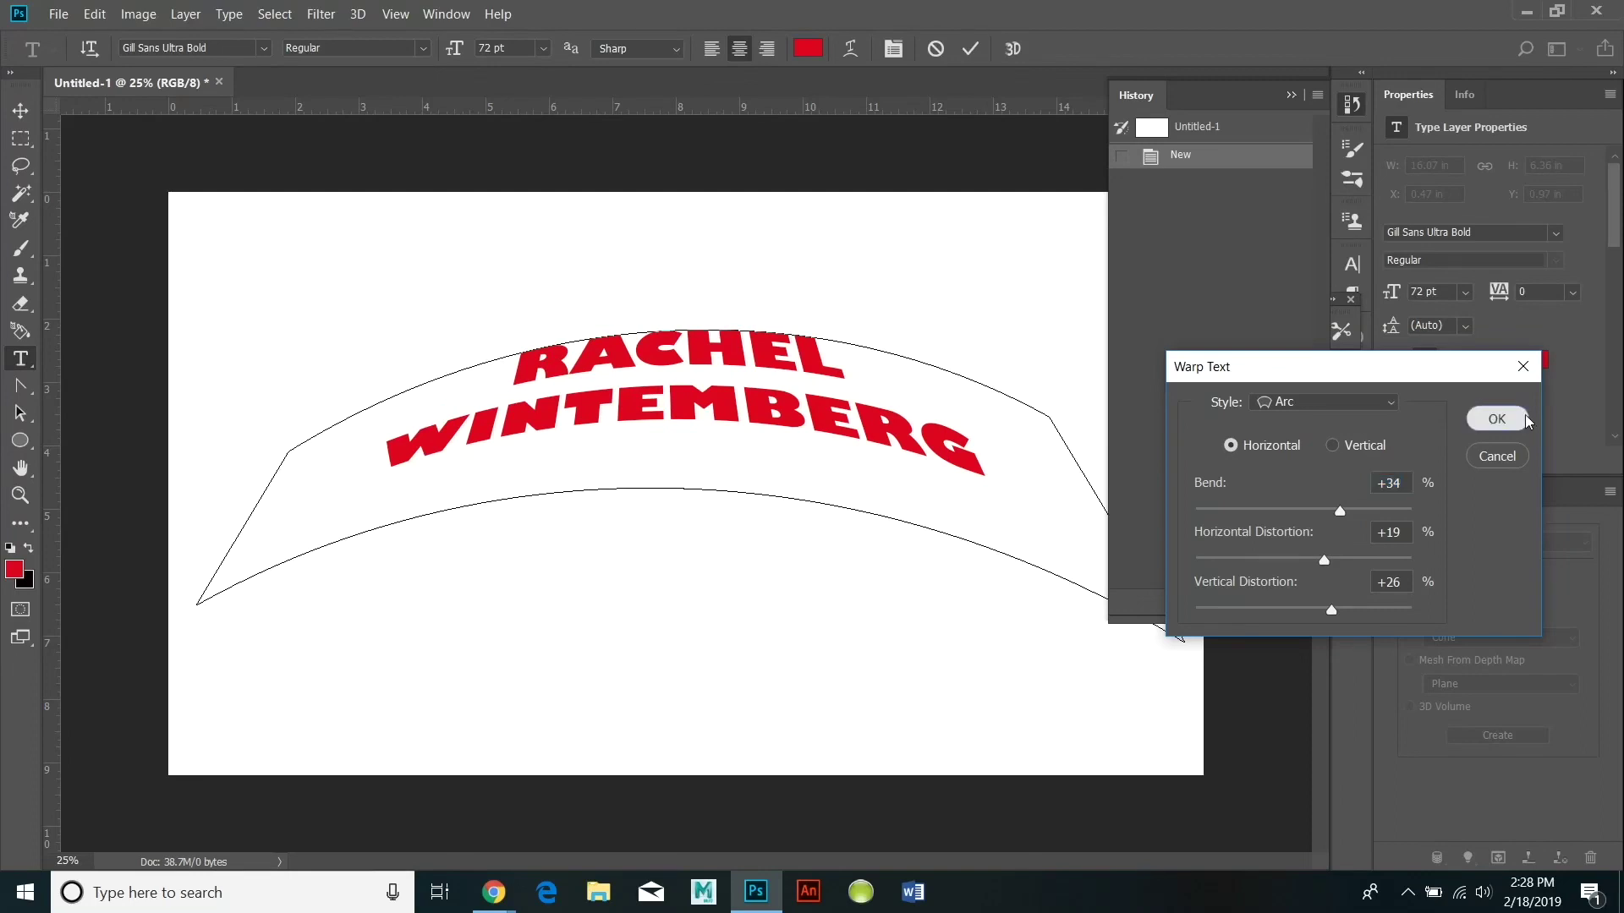
pyautogui.click(1498, 419)
pyautogui.click(971, 48)
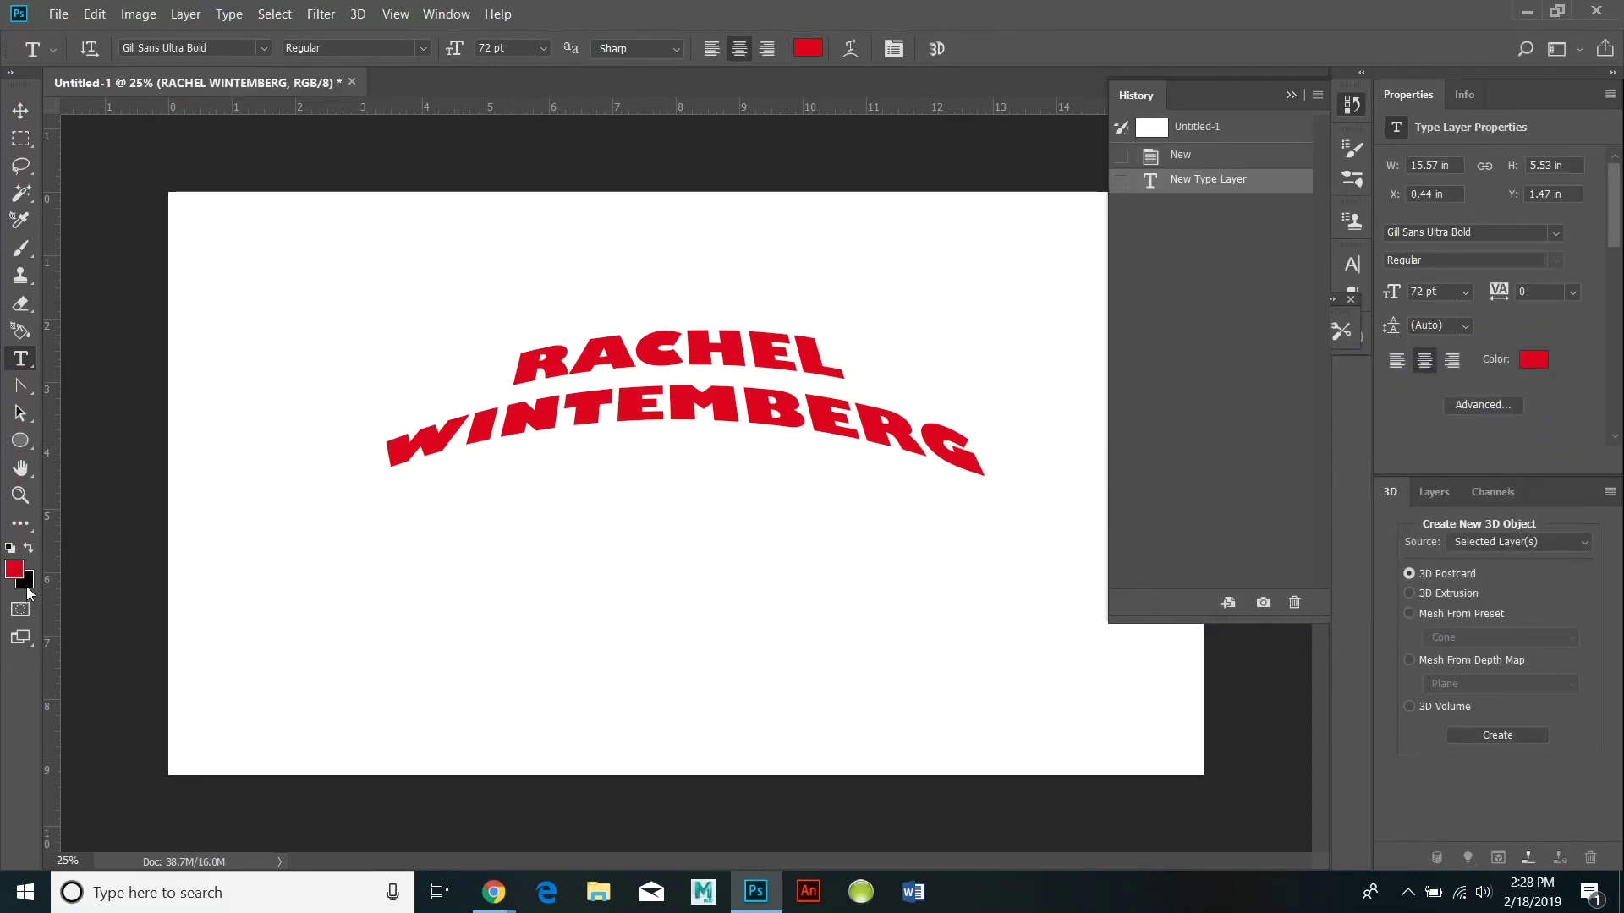
# Extrude the text layer into a 3D object, scale its mesh up uniformly and tilt it to expose the letters' undersides.
pyautogui.click(947, 48)
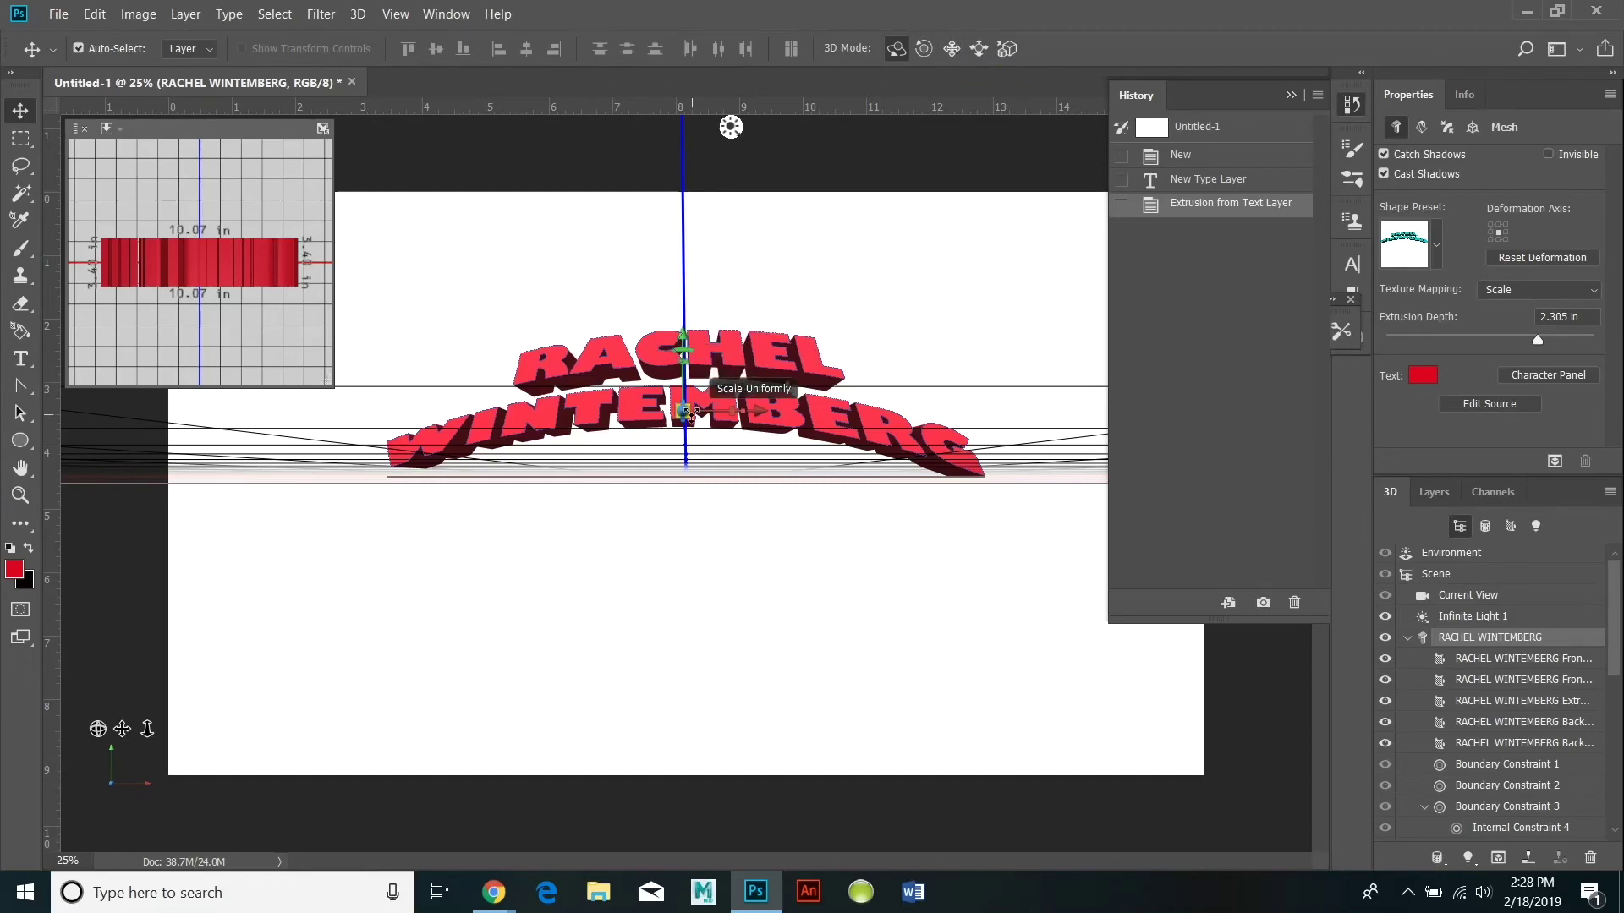
pyautogui.moveTo(685, 448); pyautogui.dragTo(691, 546)
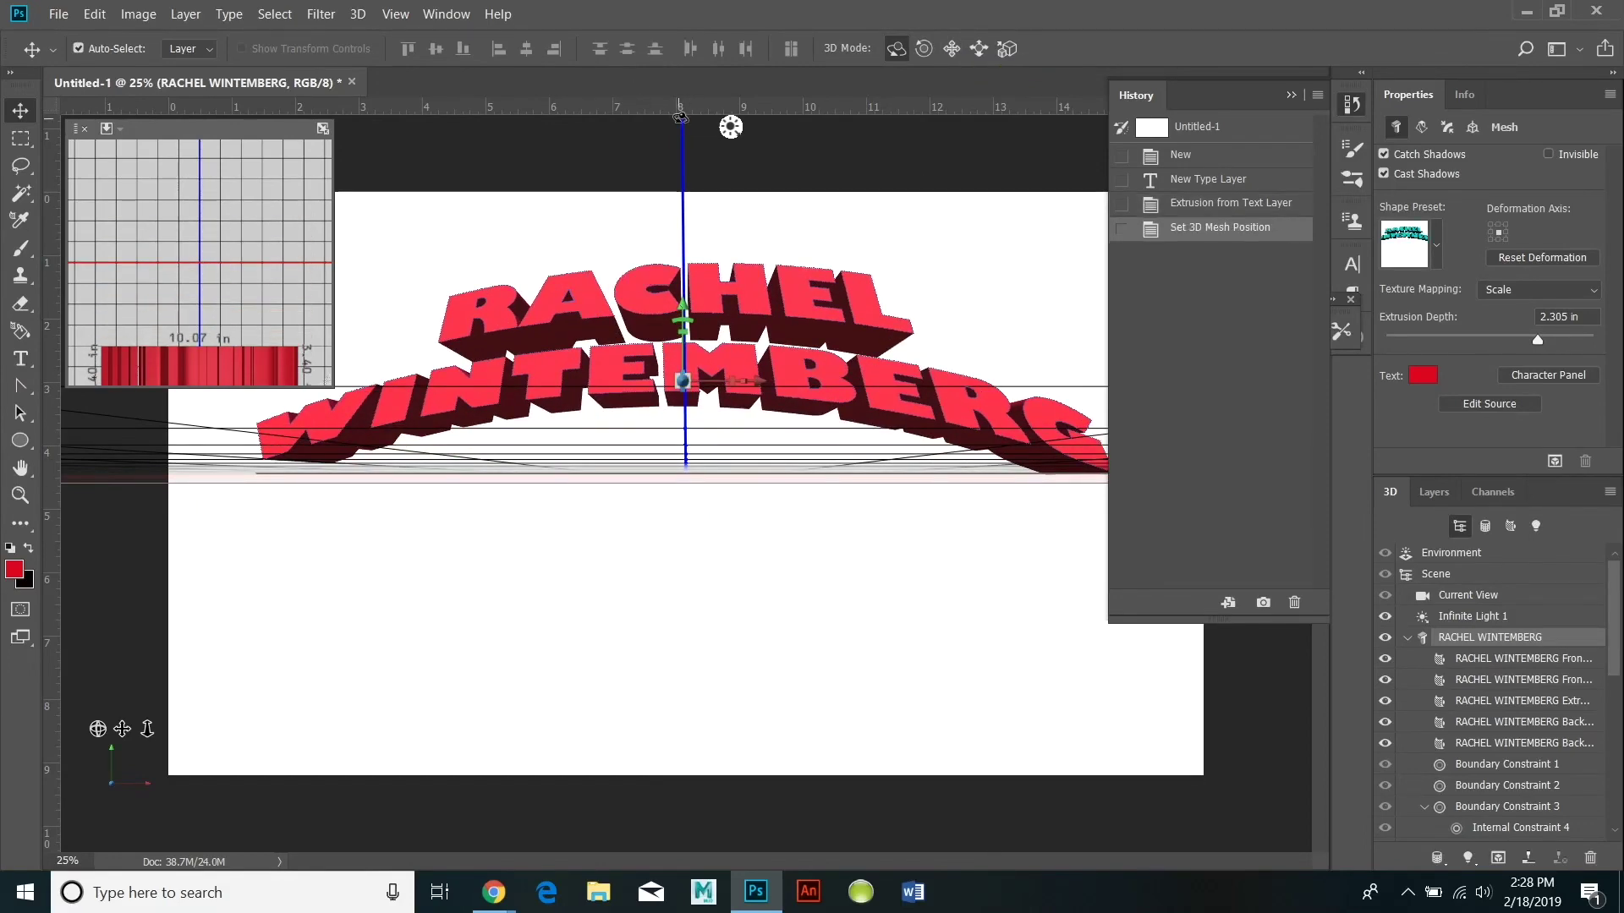
pyautogui.moveTo(668, 363); pyautogui.dragTo(567, 59)
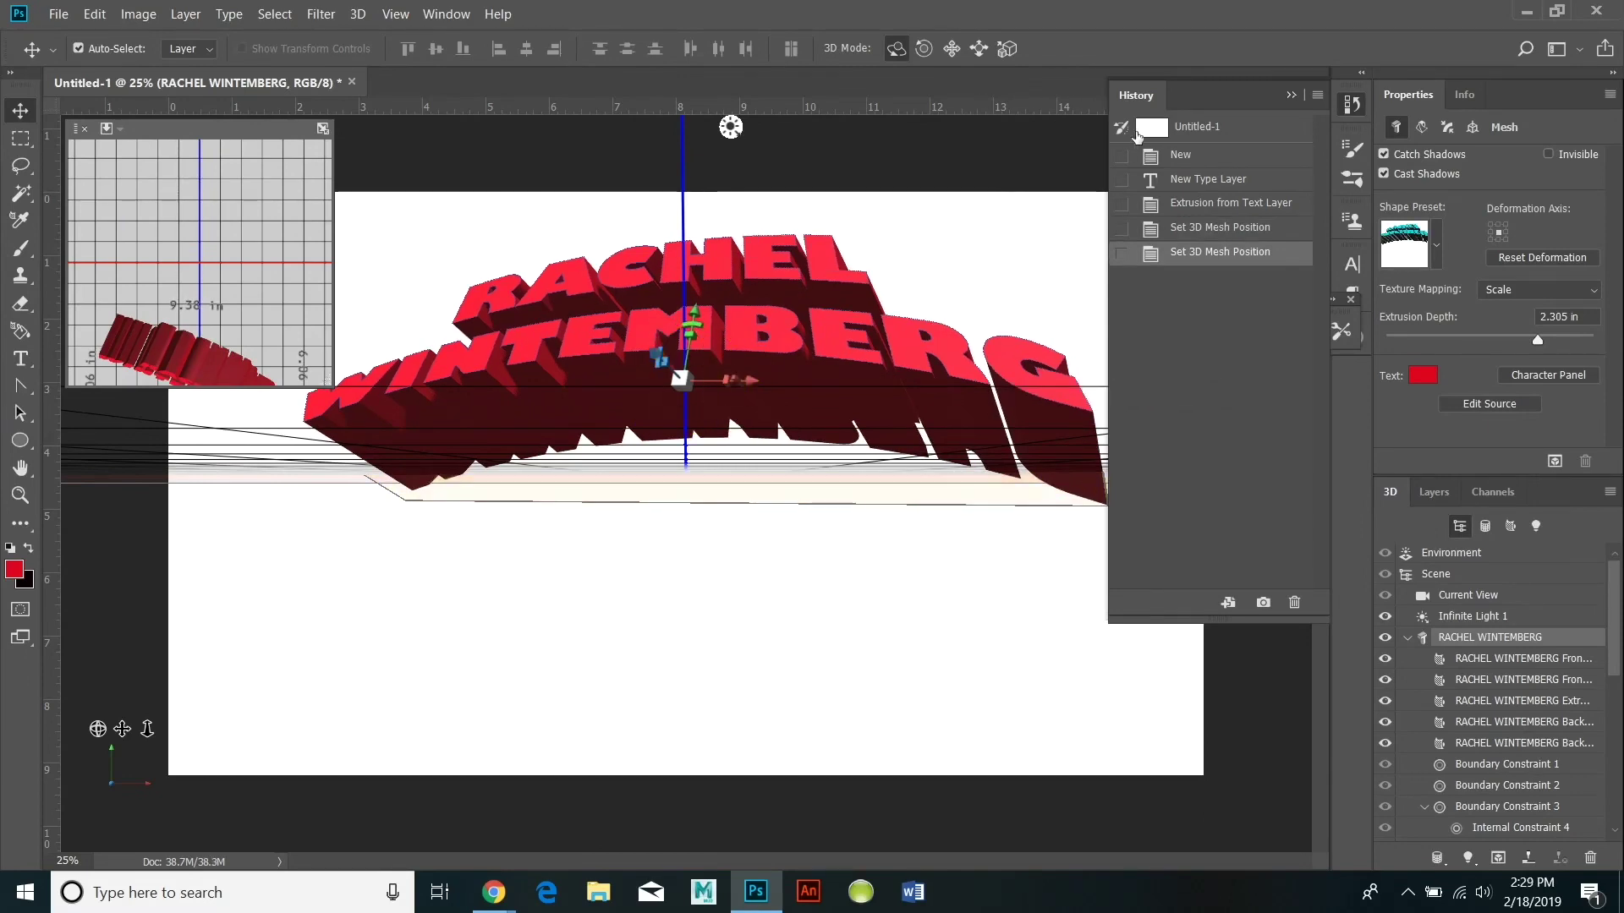
# Rasterize the 3D name layer.
pyautogui.click(447, 15)
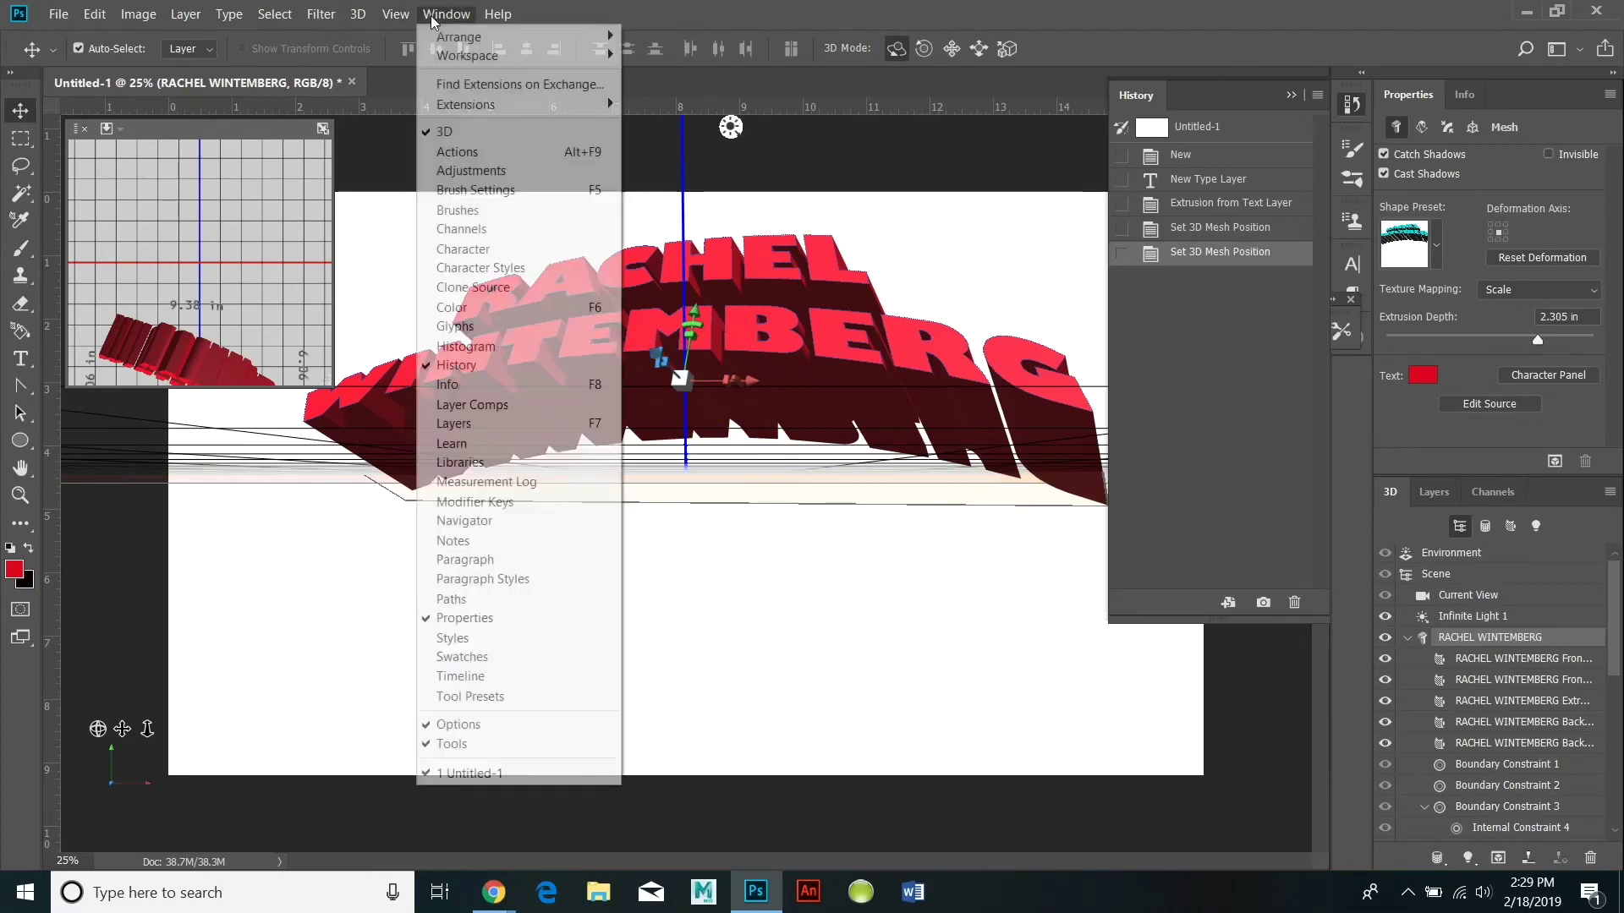
pyautogui.click(516, 428)
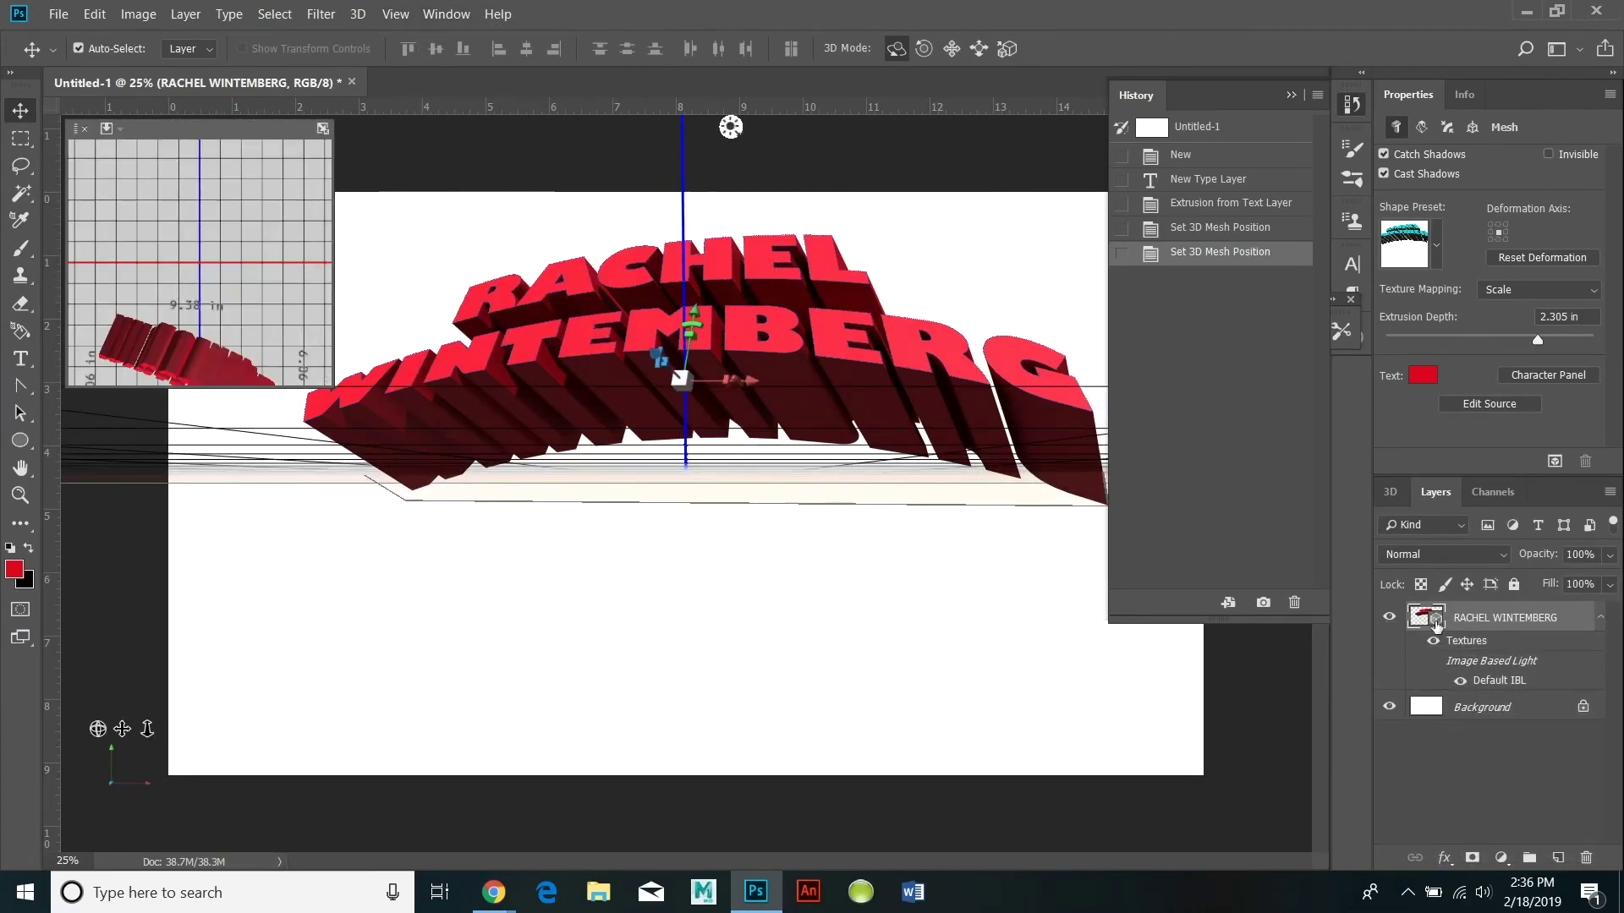
pyautogui.rightClick(1435, 623)
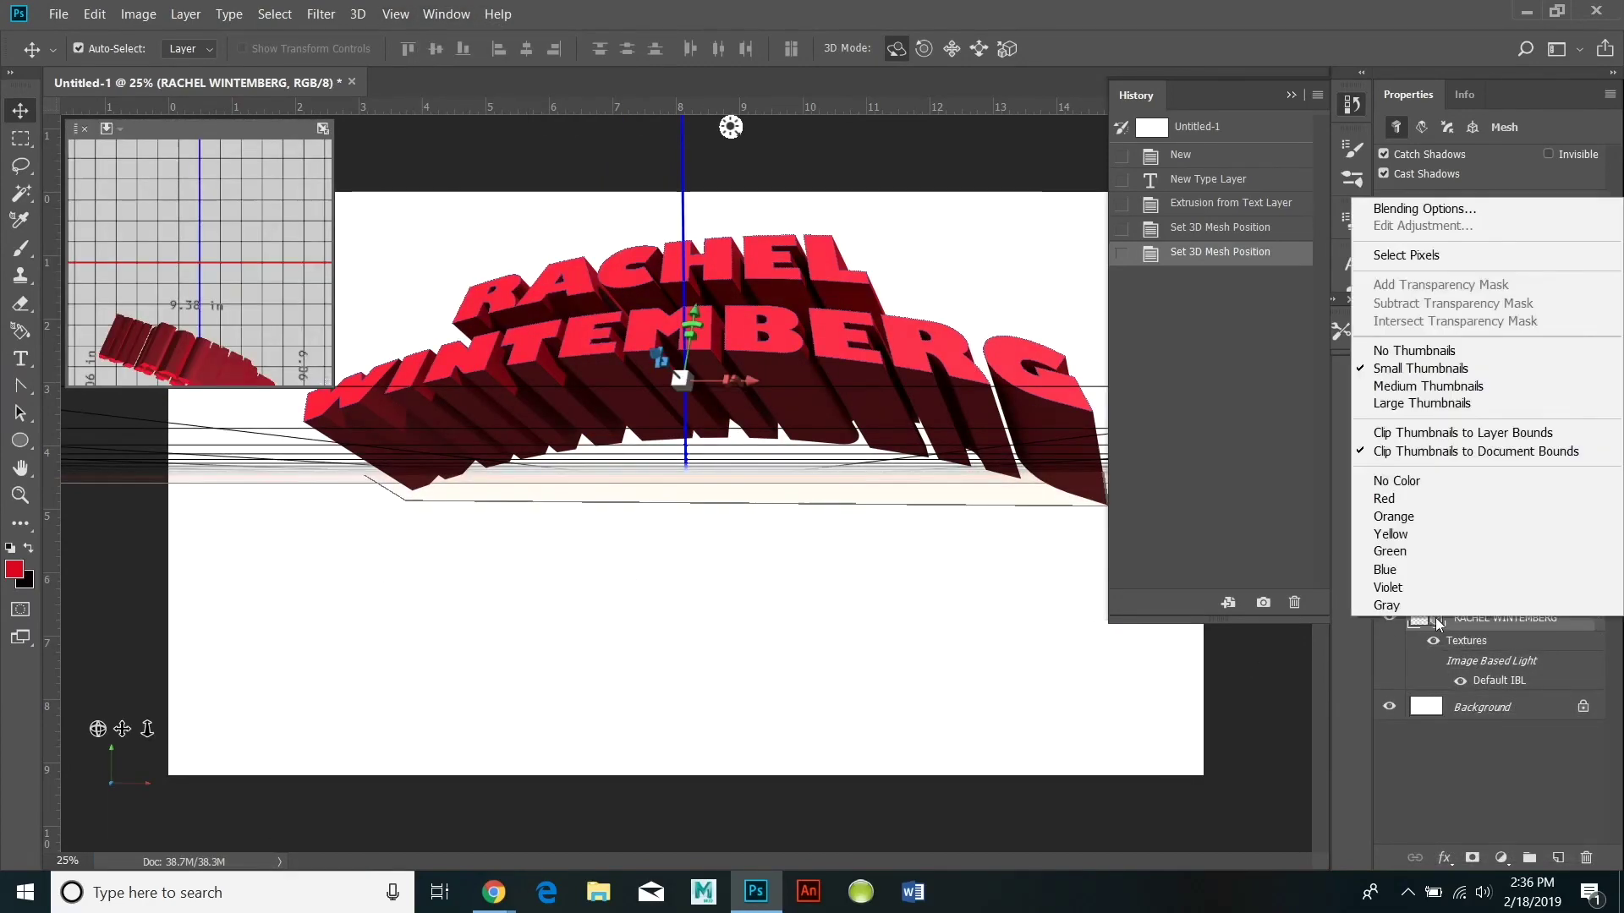
pyautogui.click(1528, 622)
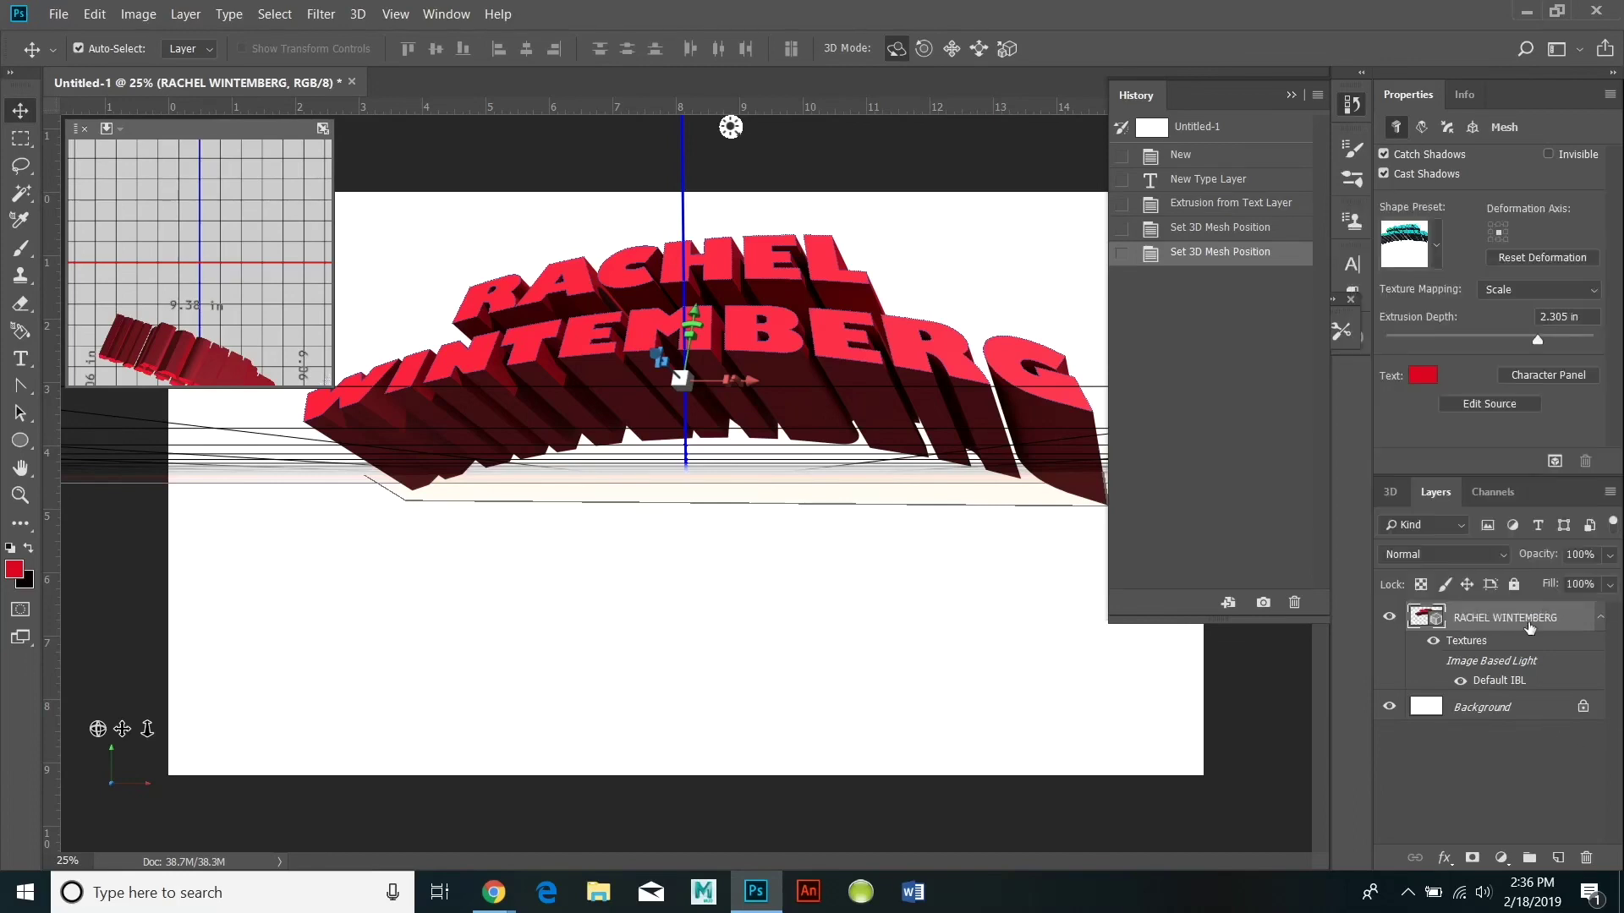
pyautogui.rightClick(1528, 622)
pyautogui.click(1511, 832)
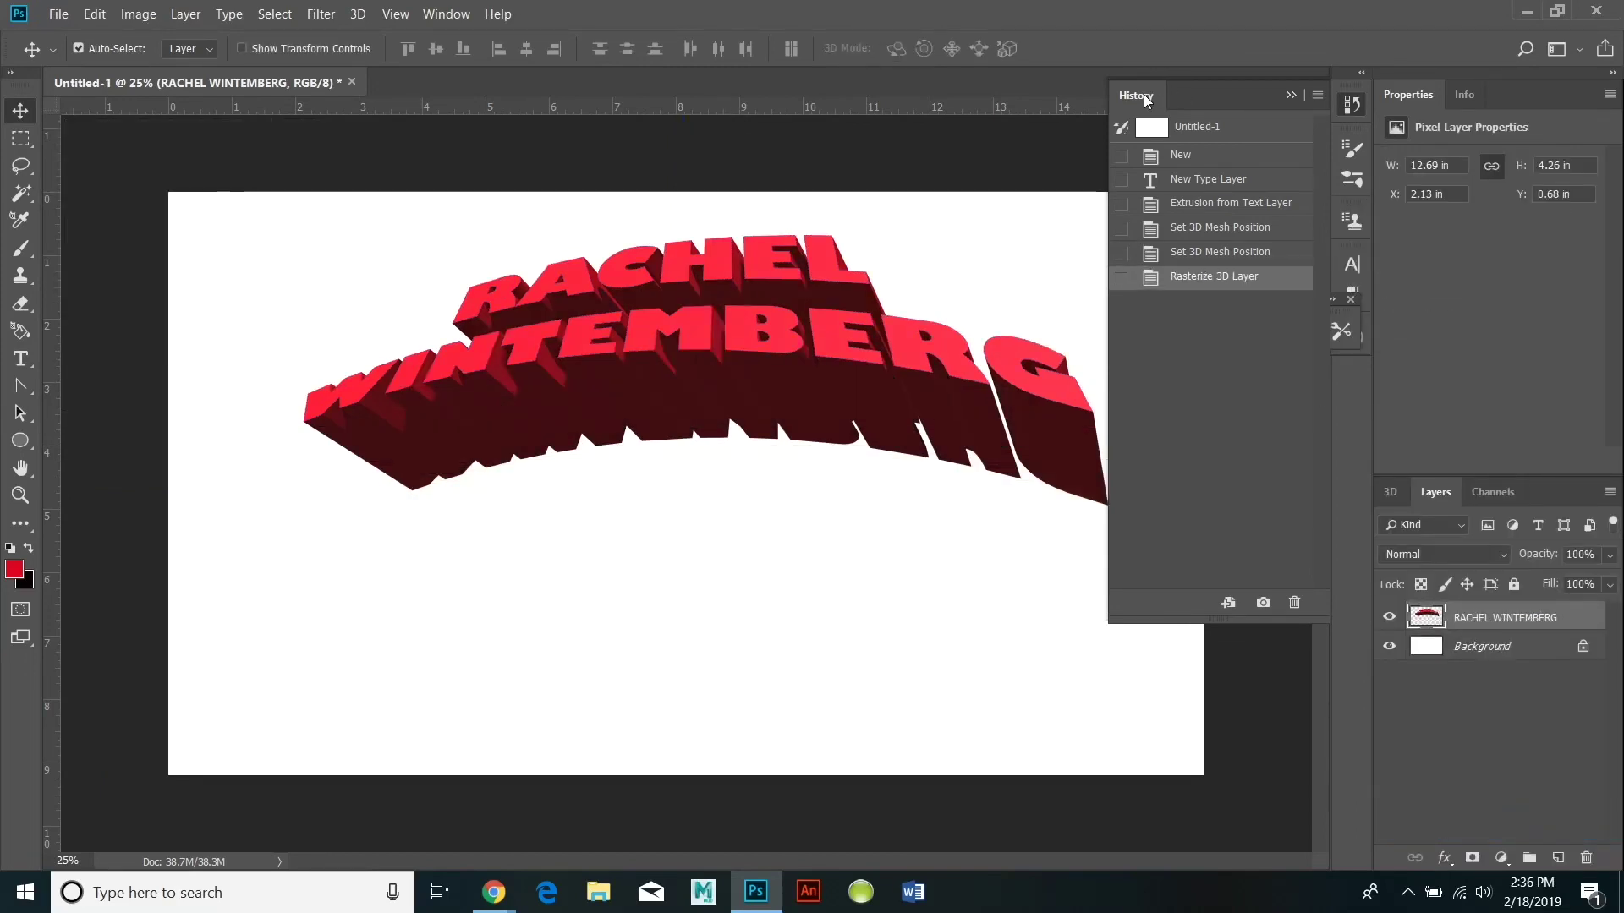
# Deselect the layer and hide the History panel.
pyautogui.click(372, 159)
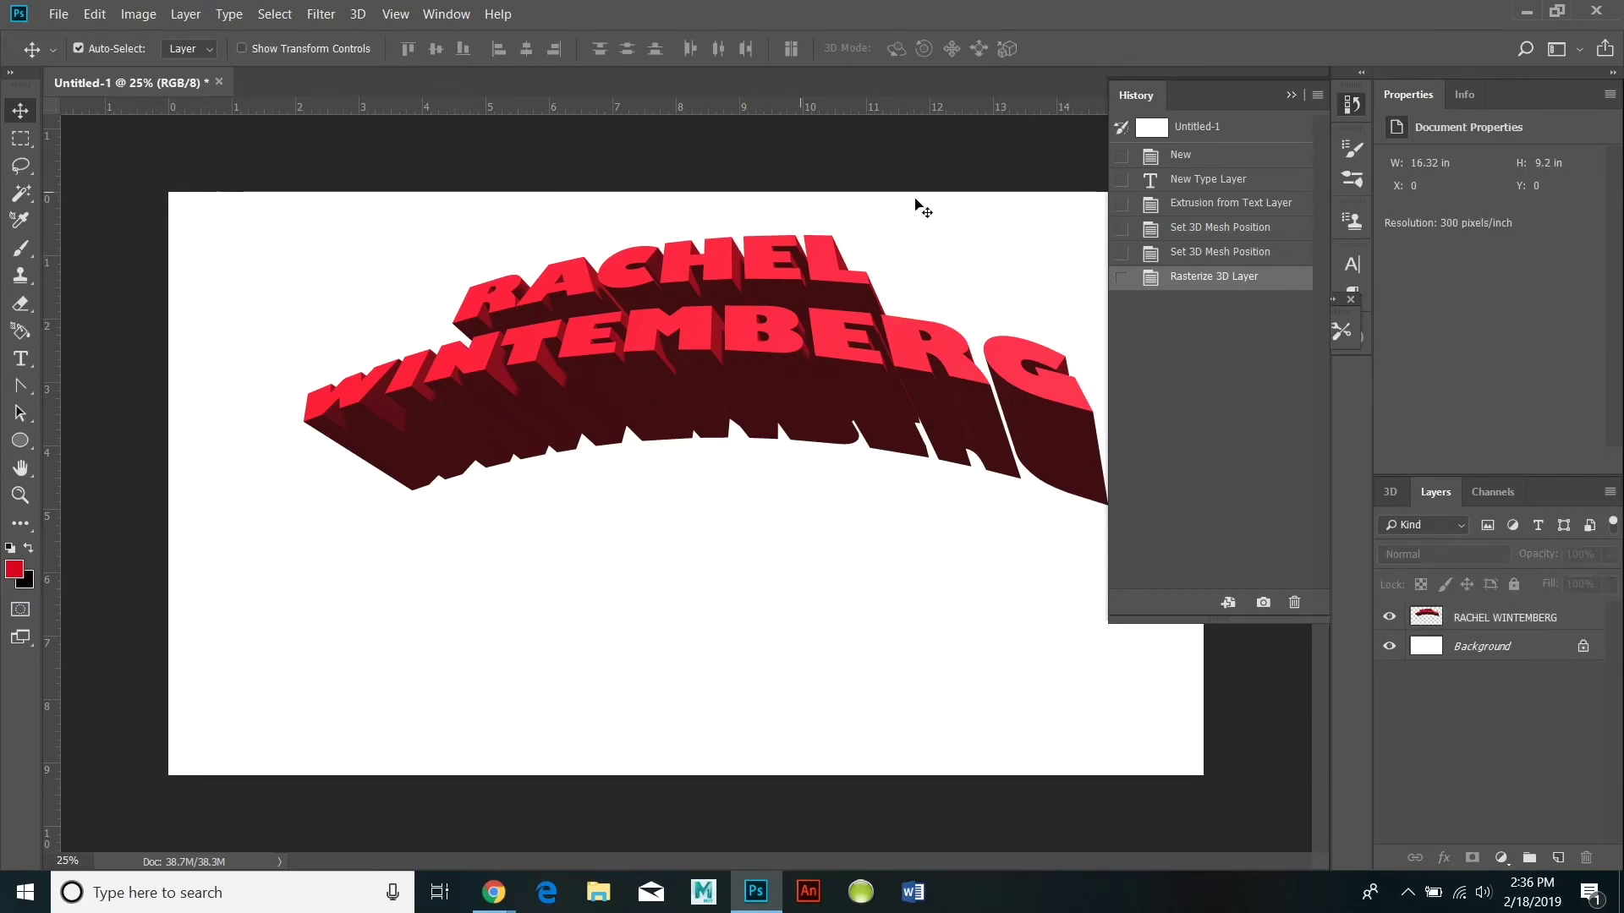
pyautogui.click(446, 14)
pyautogui.click(513, 366)
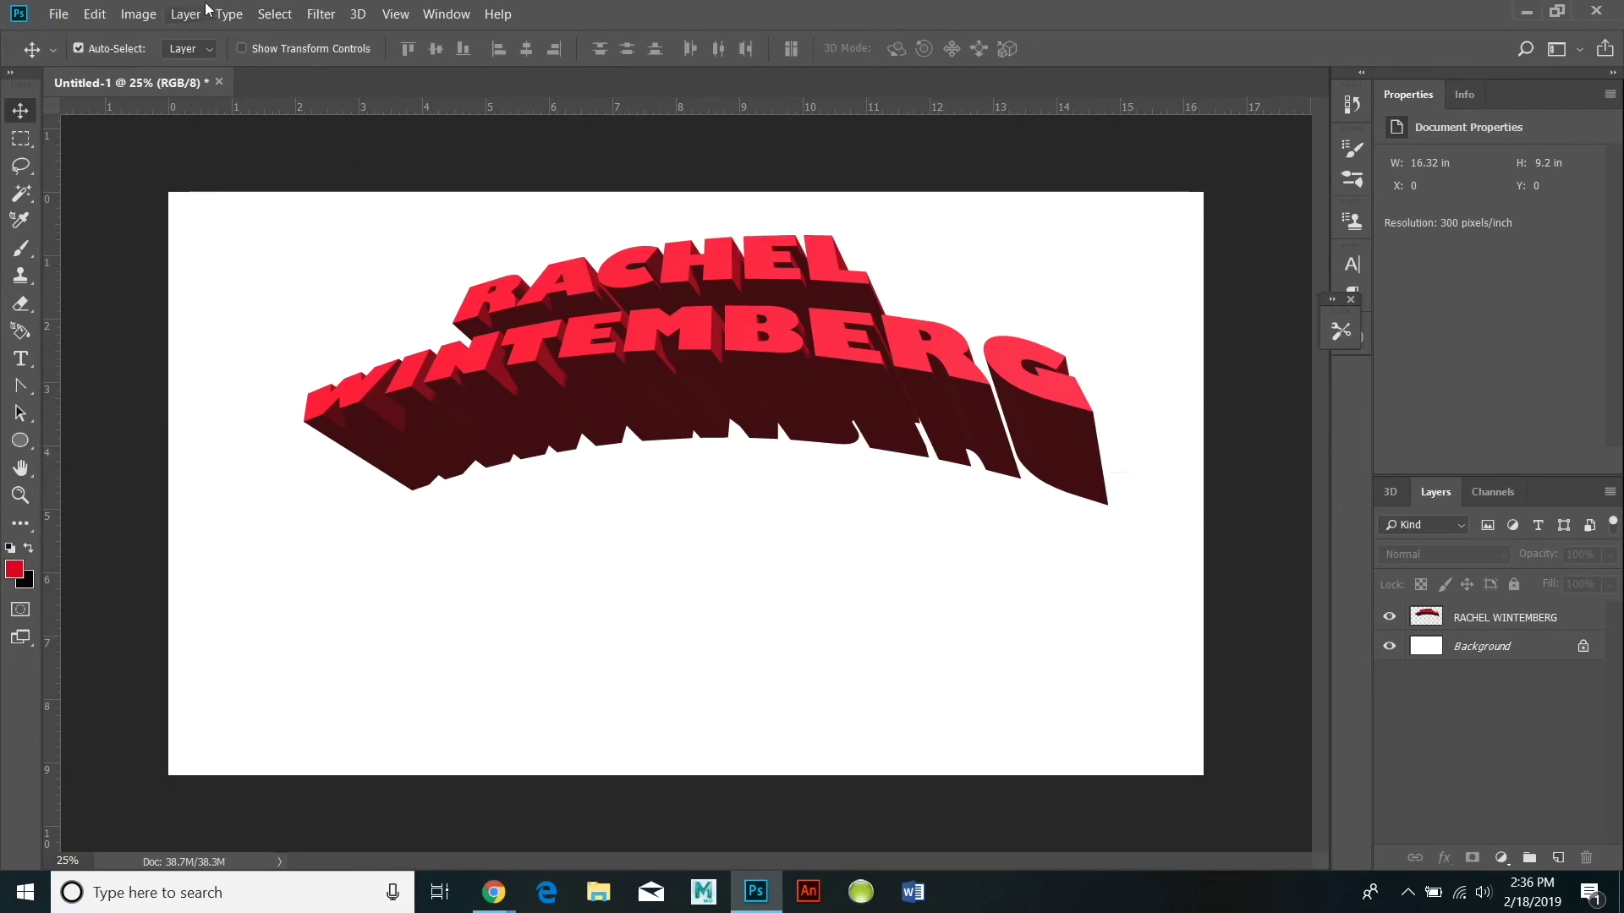
# Apply a Perspective transform to the name layer, making its start taller and narrowing its lower edge.
pyautogui.click(274, 13)
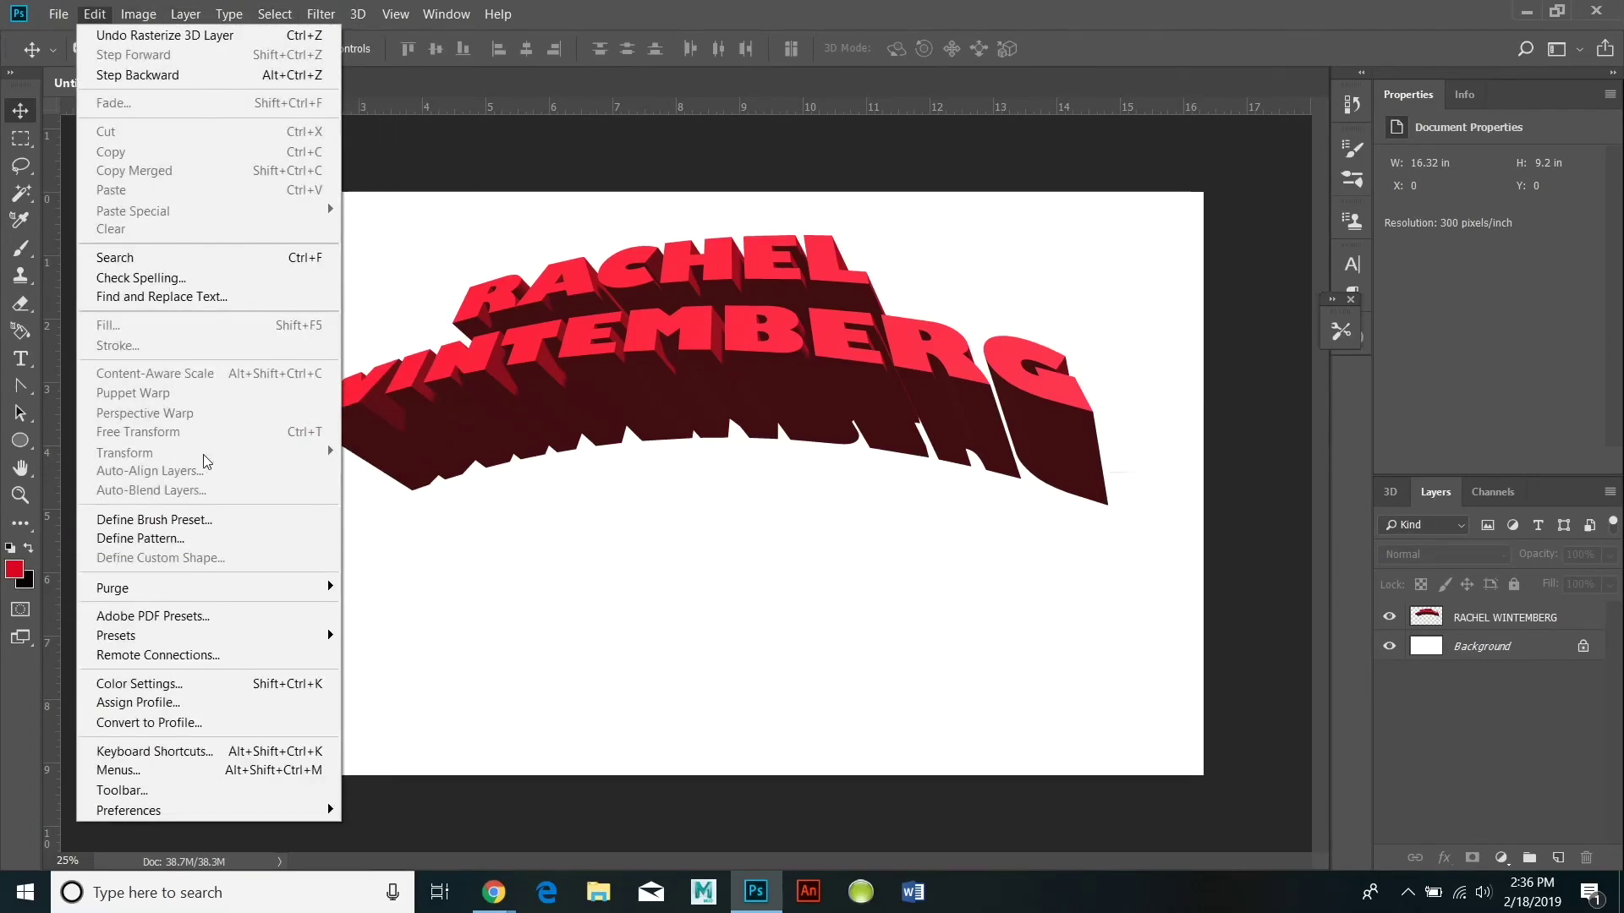
pyautogui.click(607, 529)
pyautogui.click(544, 436)
pyautogui.click(95, 13)
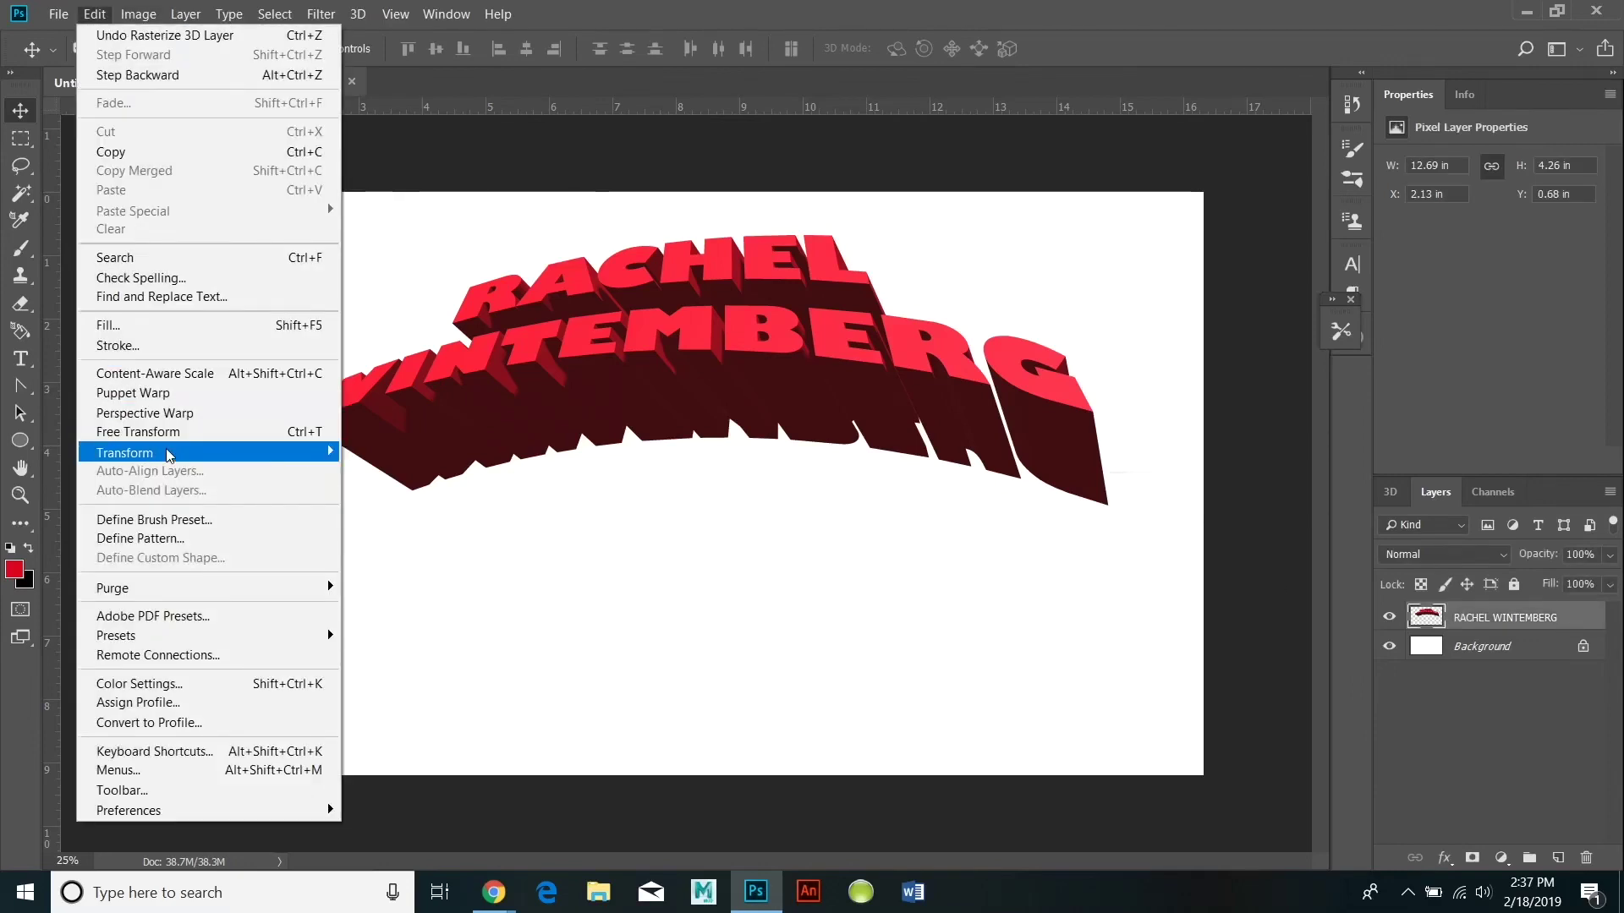
pyautogui.moveTo(169, 455)
pyautogui.click(428, 501)
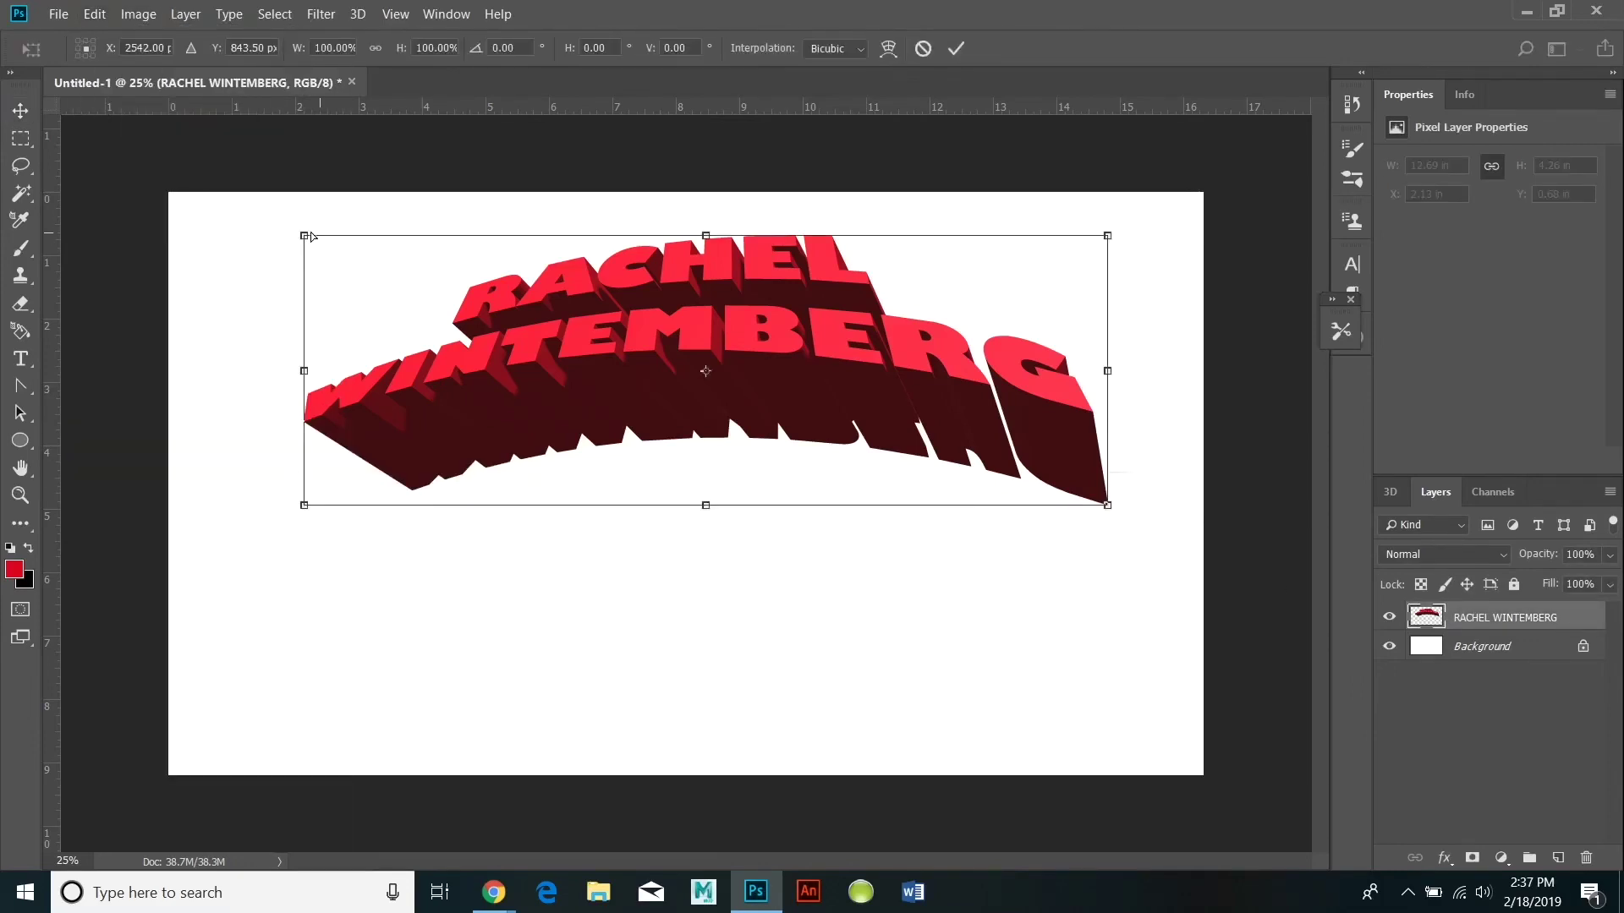
pyautogui.moveTo(310, 236); pyautogui.dragTo(304, 199)
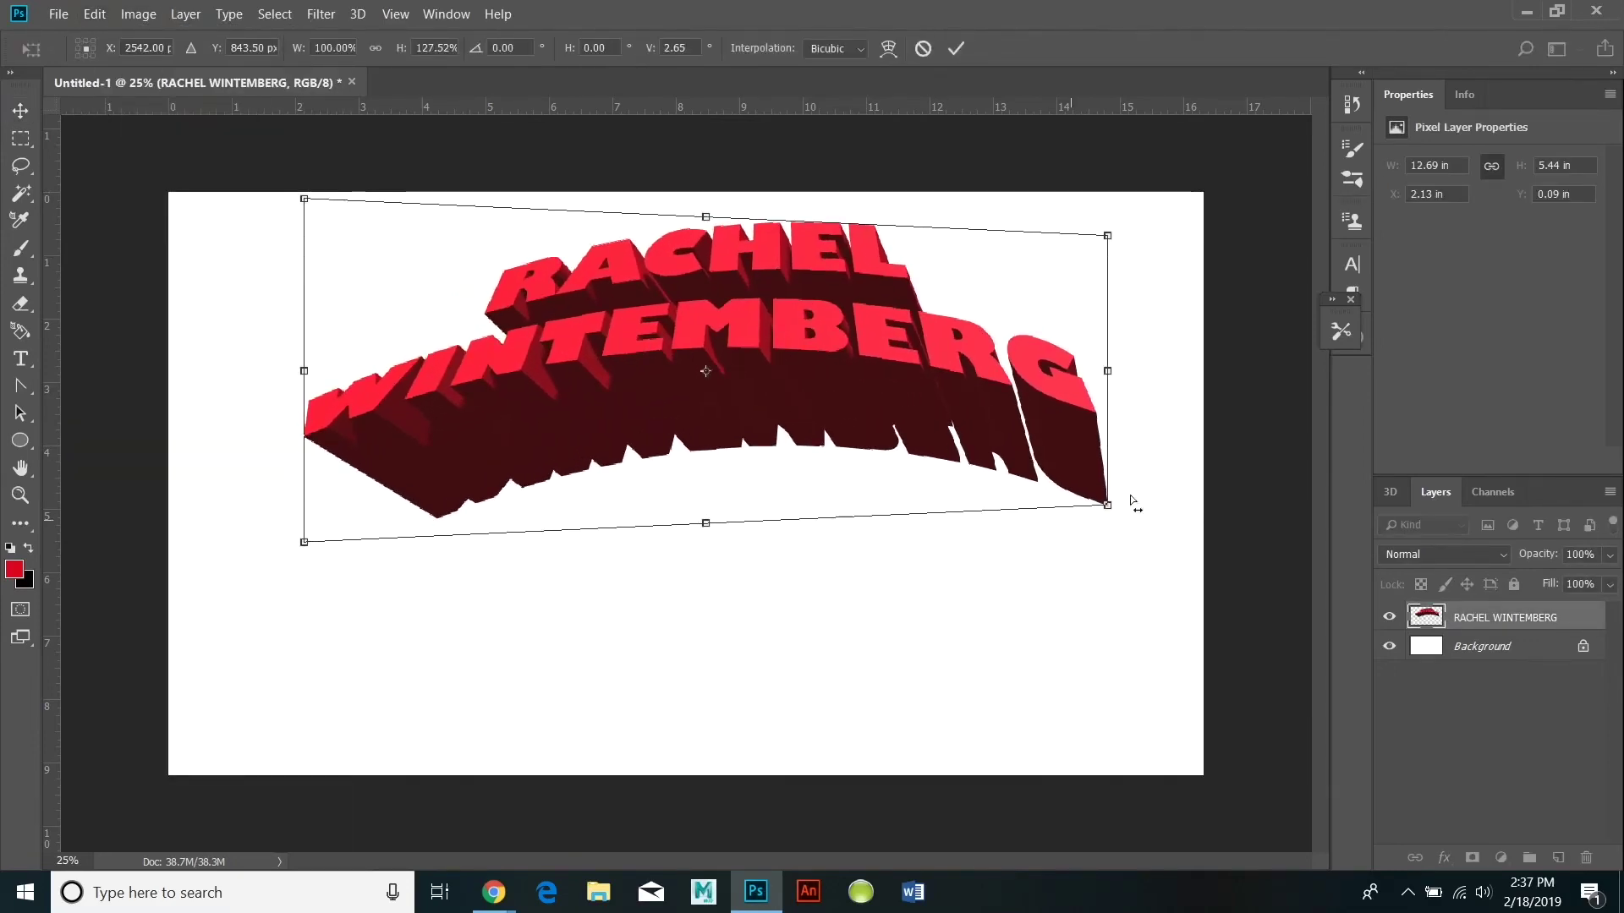
pyautogui.moveTo(1133, 503); pyautogui.dragTo(895, 673)
# Skew the corners of the lettering so it grows larger towards the end of the surname, and commit the transform.
pyautogui.click(94, 14)
pyautogui.moveTo(169, 453)
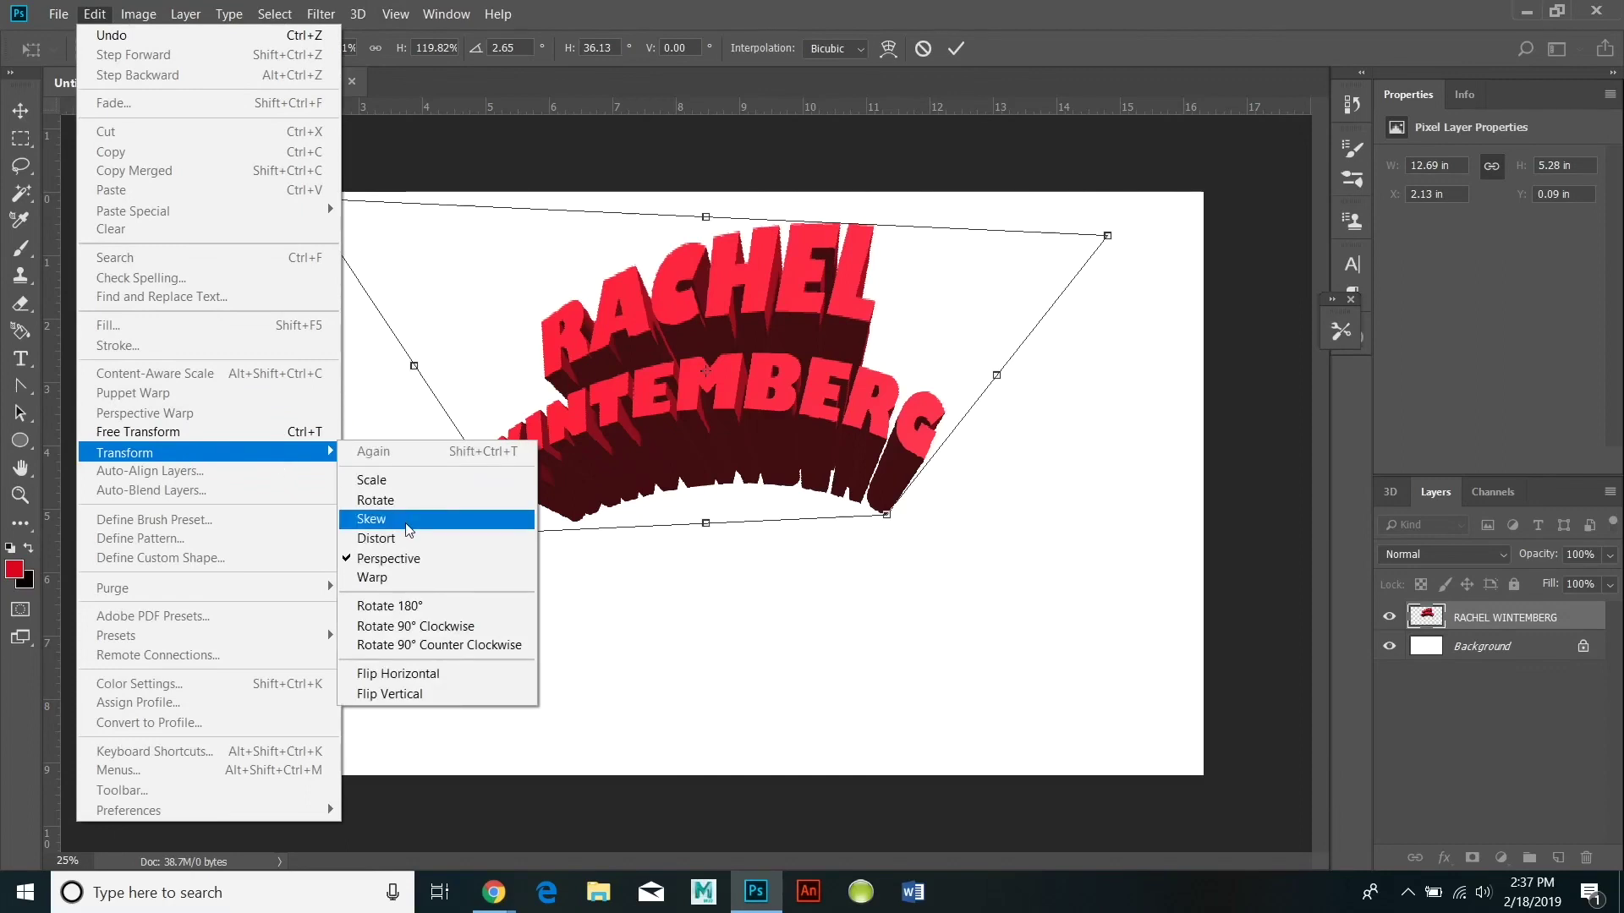
pyautogui.click(495, 519)
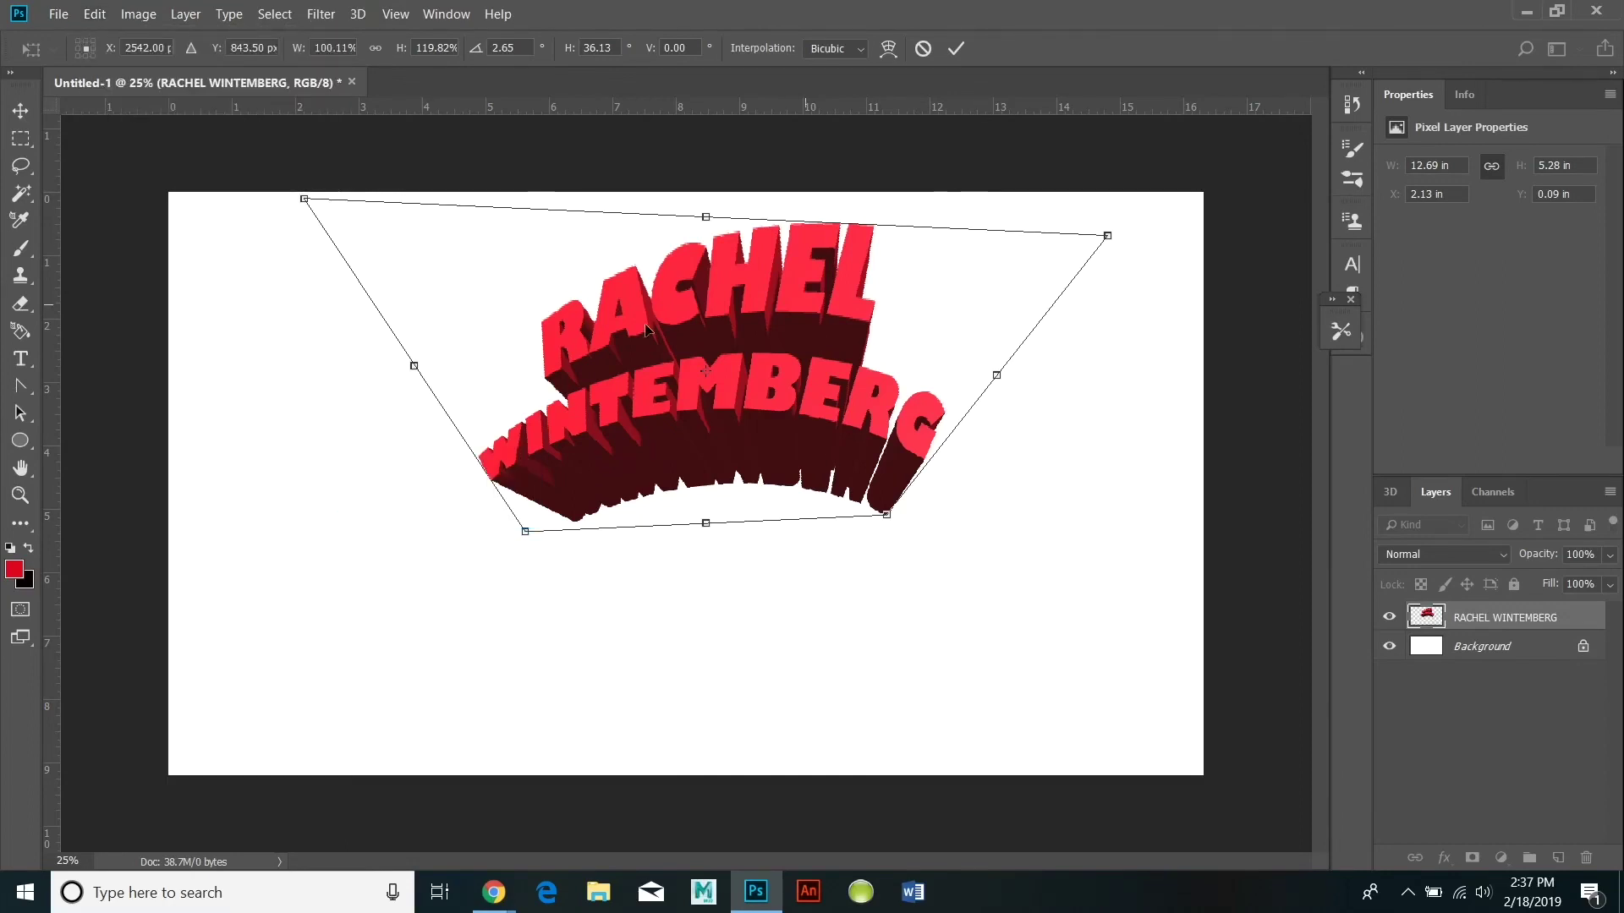
pyautogui.moveTo(305, 199); pyautogui.dragTo(403, 348)
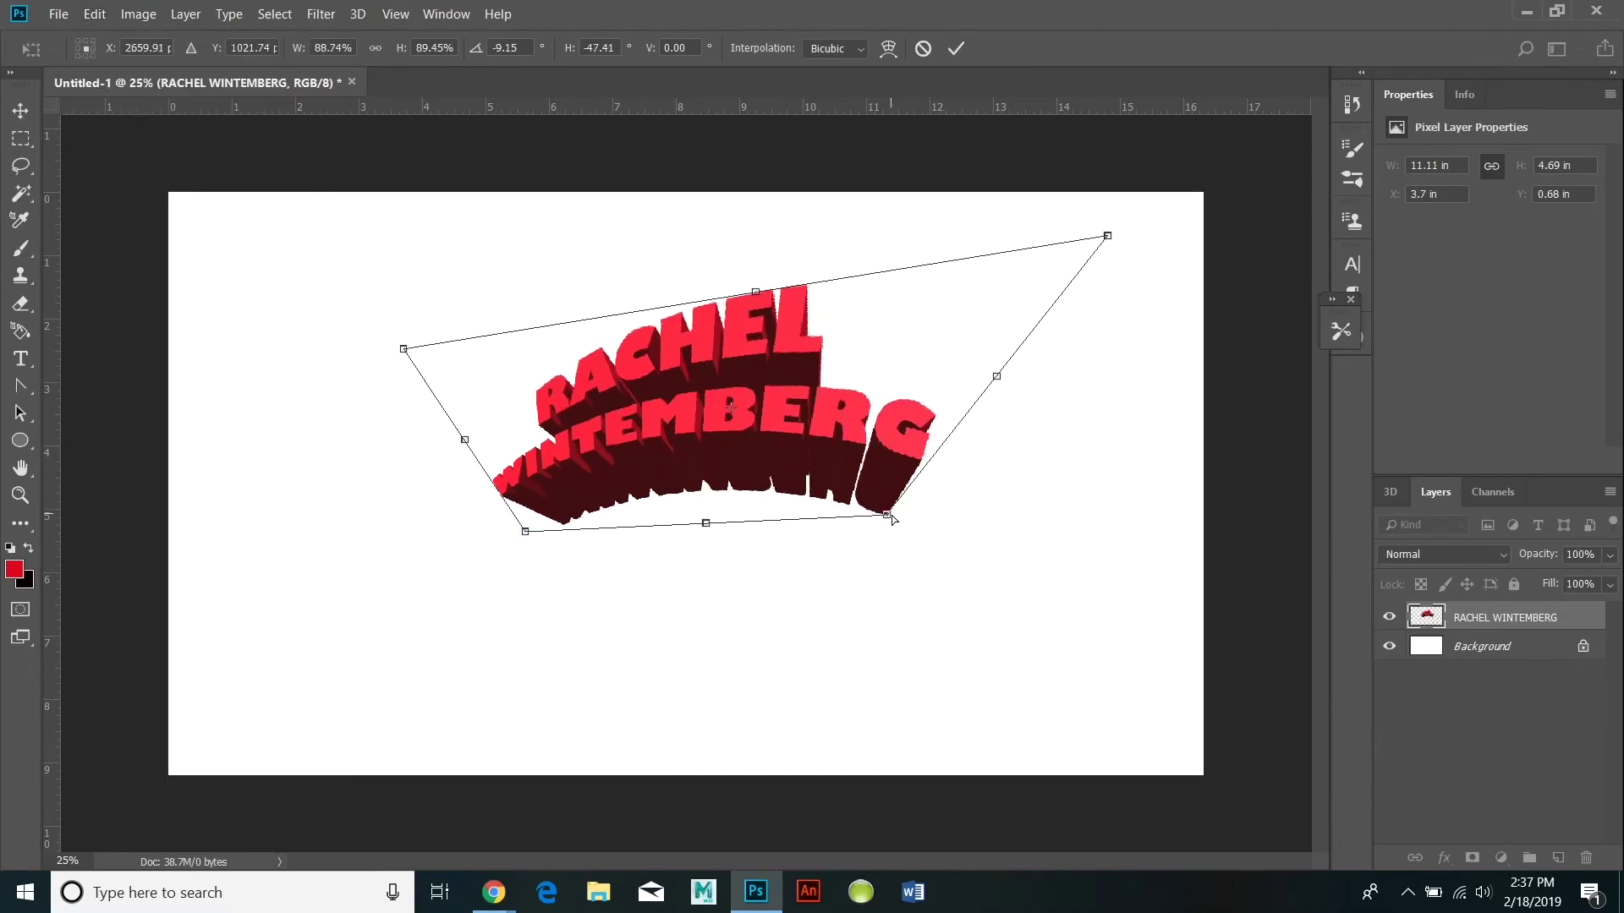
pyautogui.moveTo(893, 519); pyautogui.dragTo(972, 542)
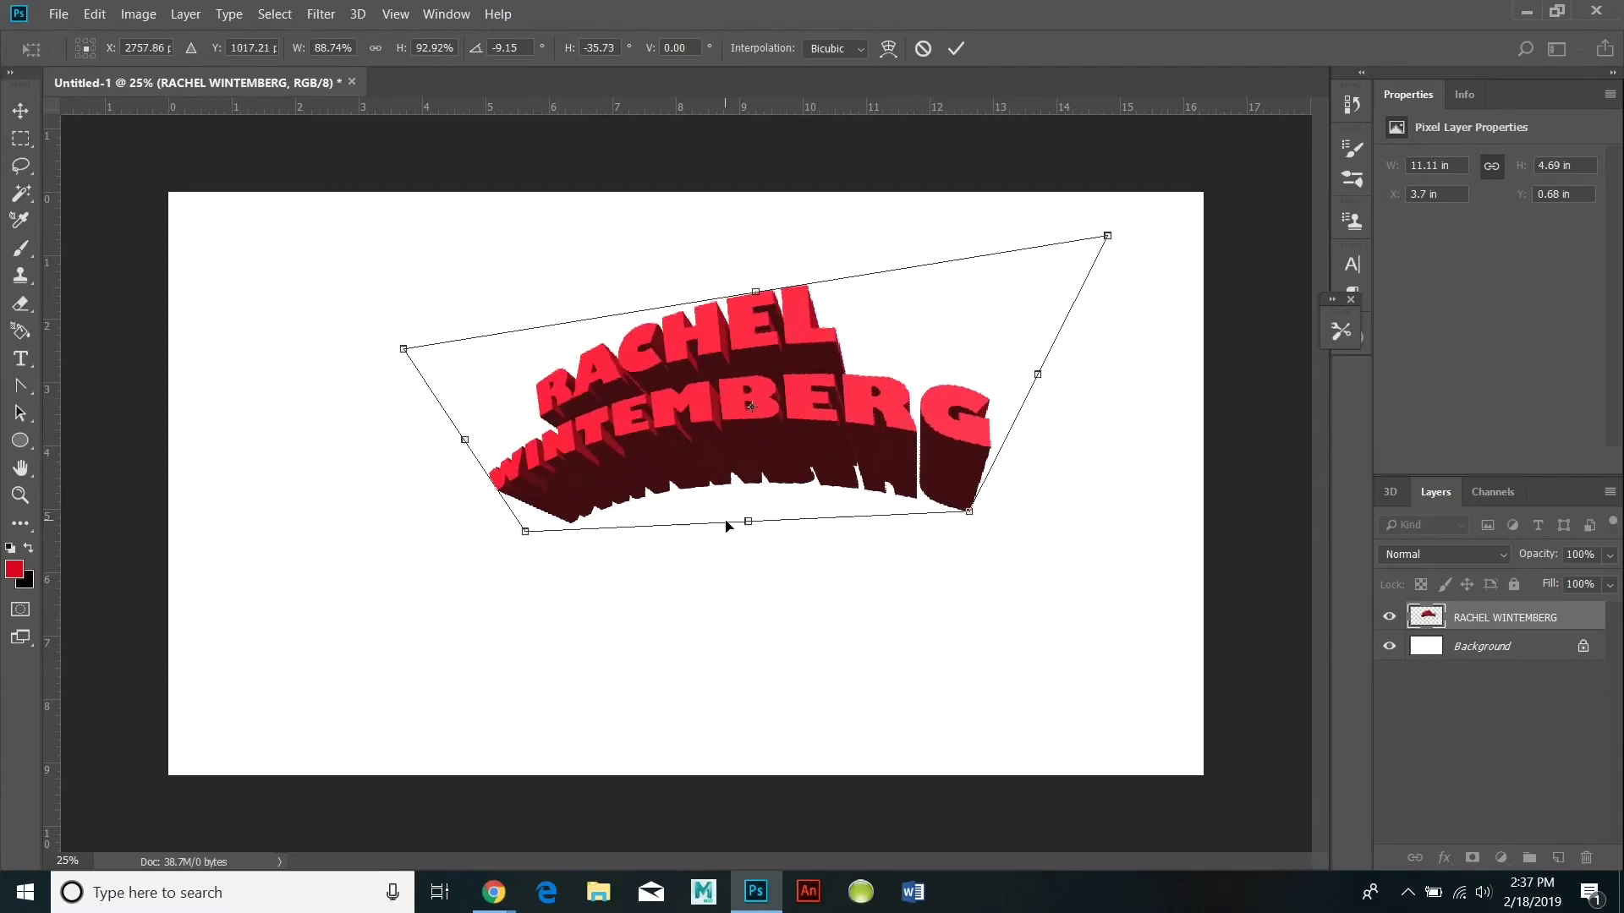
pyautogui.moveTo(726, 525); pyautogui.dragTo(723, 525)
pyautogui.moveTo(1104, 235); pyautogui.dragTo(1157, 137)
pyautogui.moveTo(404, 348); pyautogui.dragTo(430, 389)
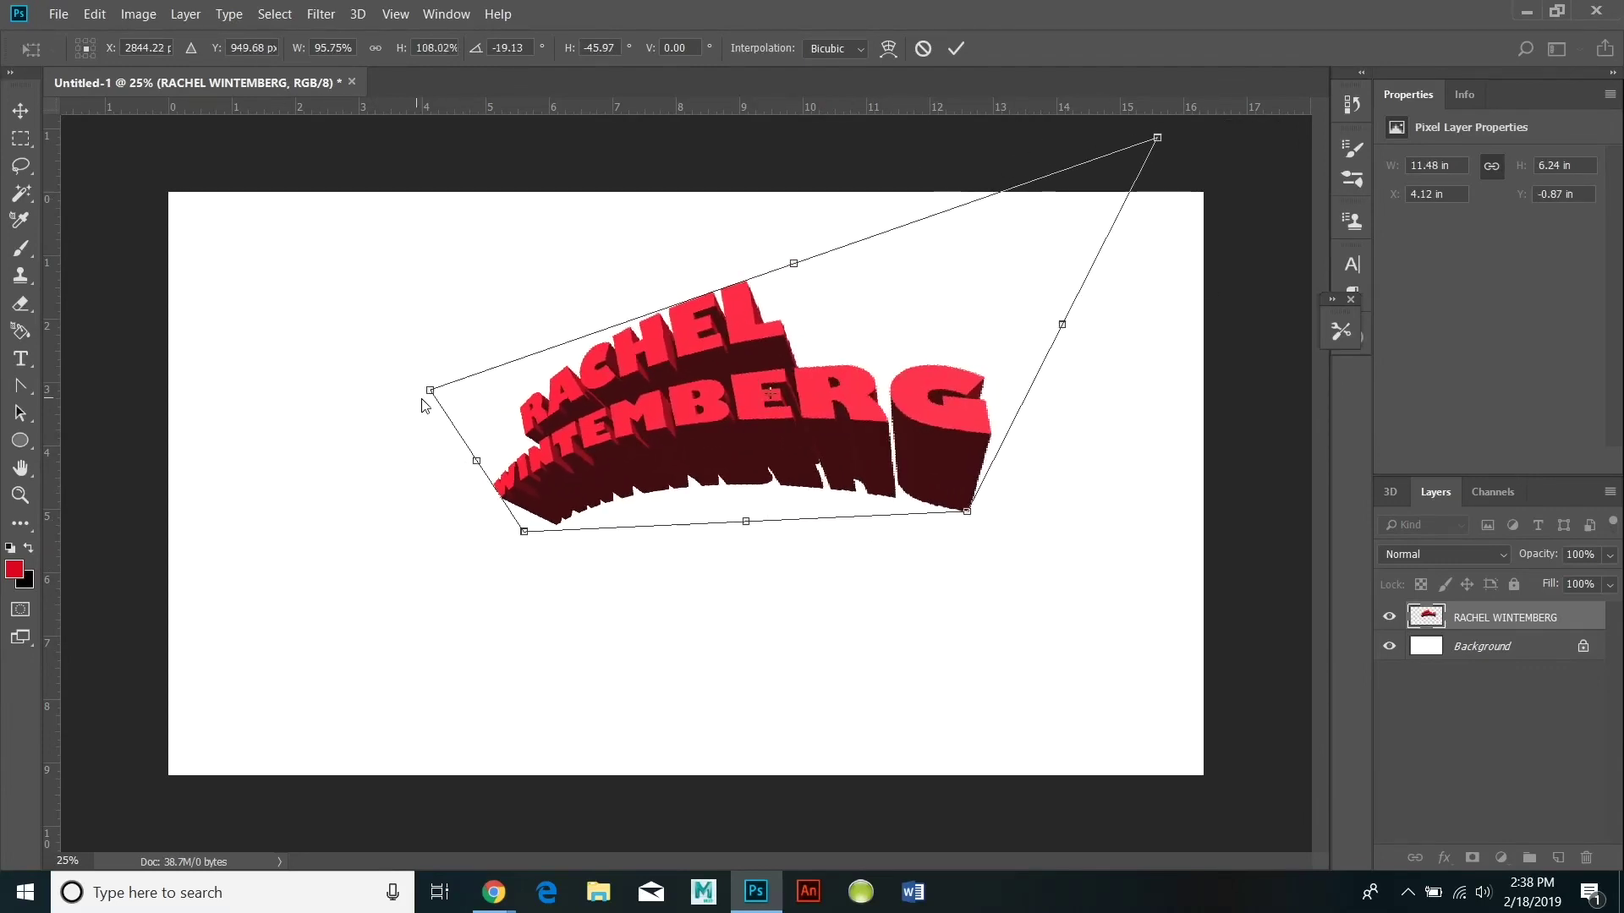
pyautogui.moveTo(966, 514)
pyautogui.mouseDown()
pyautogui.moveTo(962, 595)
pyautogui.moveTo(961, 541)
pyautogui.mouseUp()
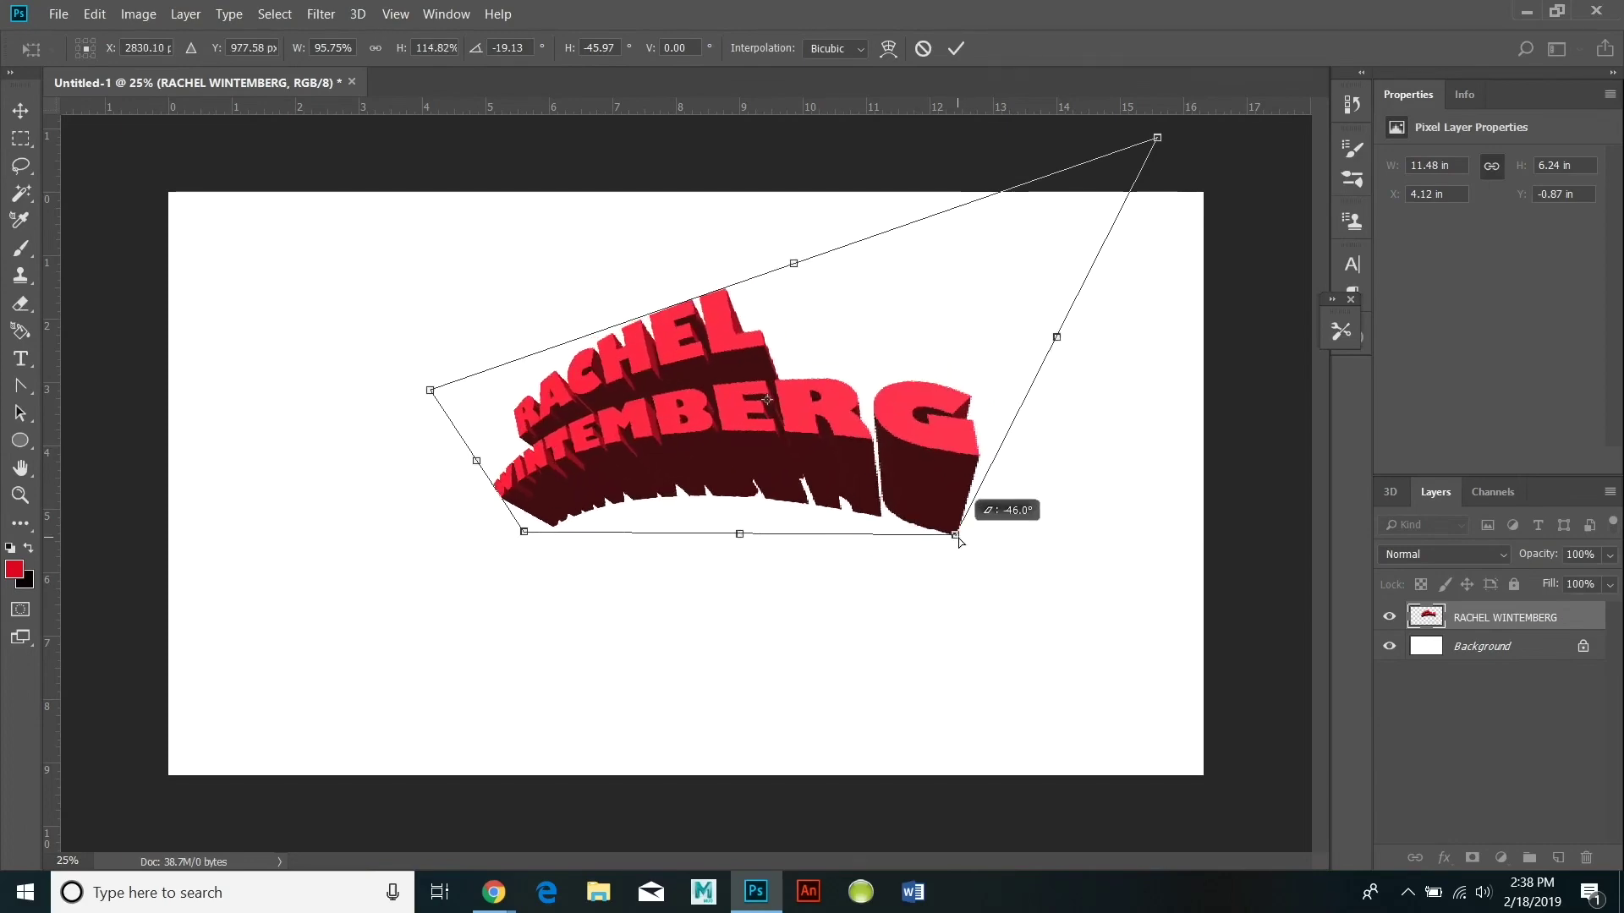
pyautogui.click(953, 50)
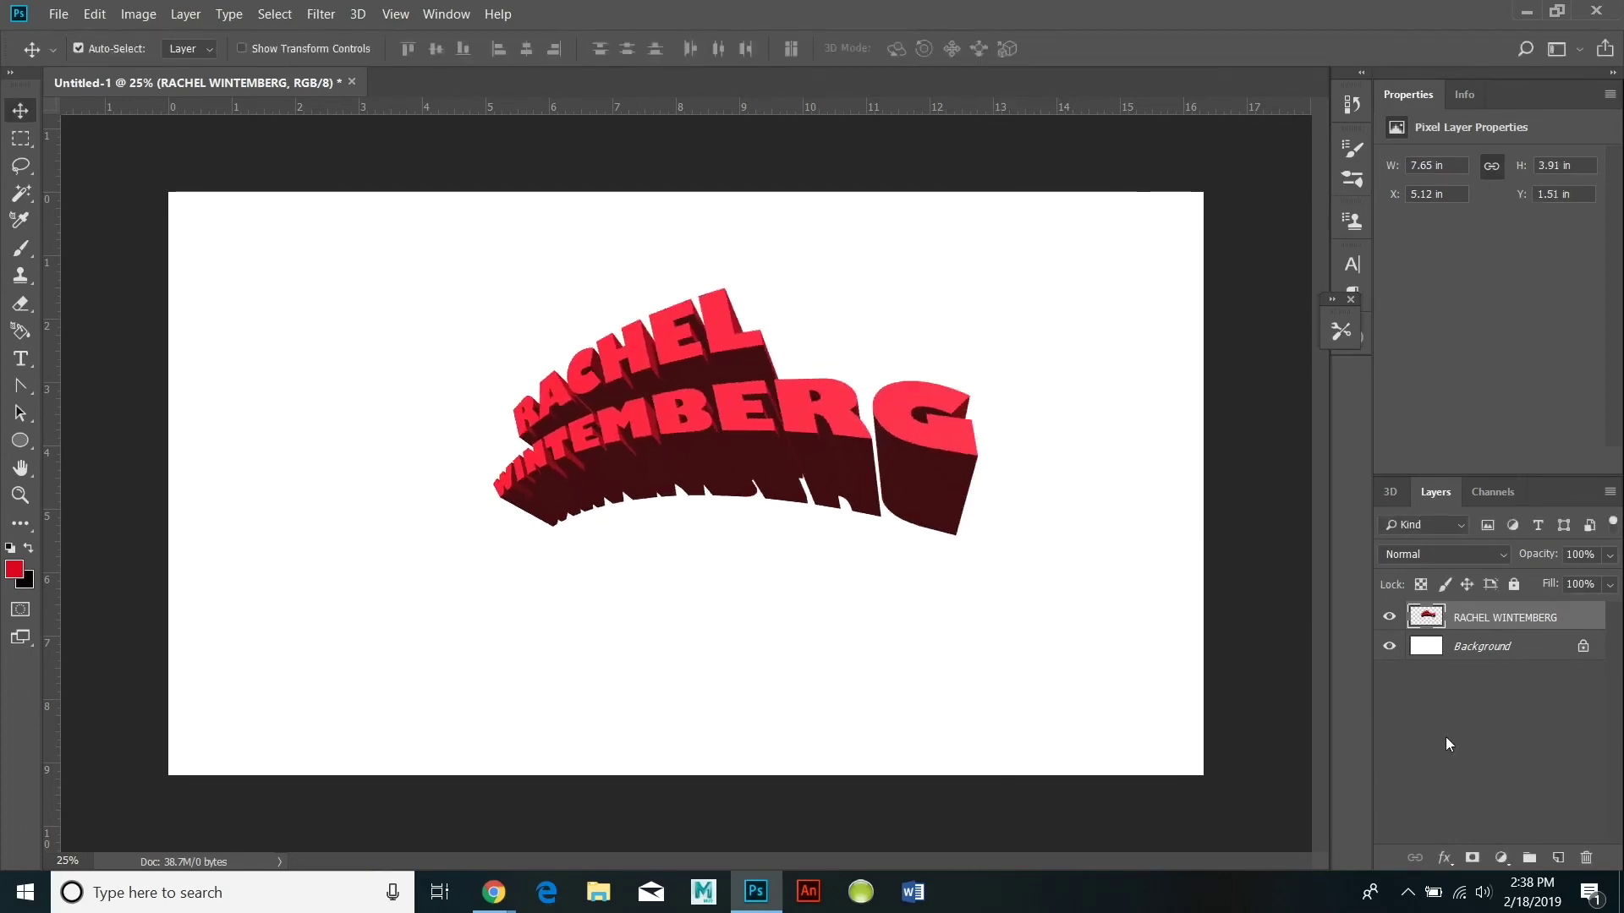
# Hide the Background layer.
pyautogui.click(1390, 647)
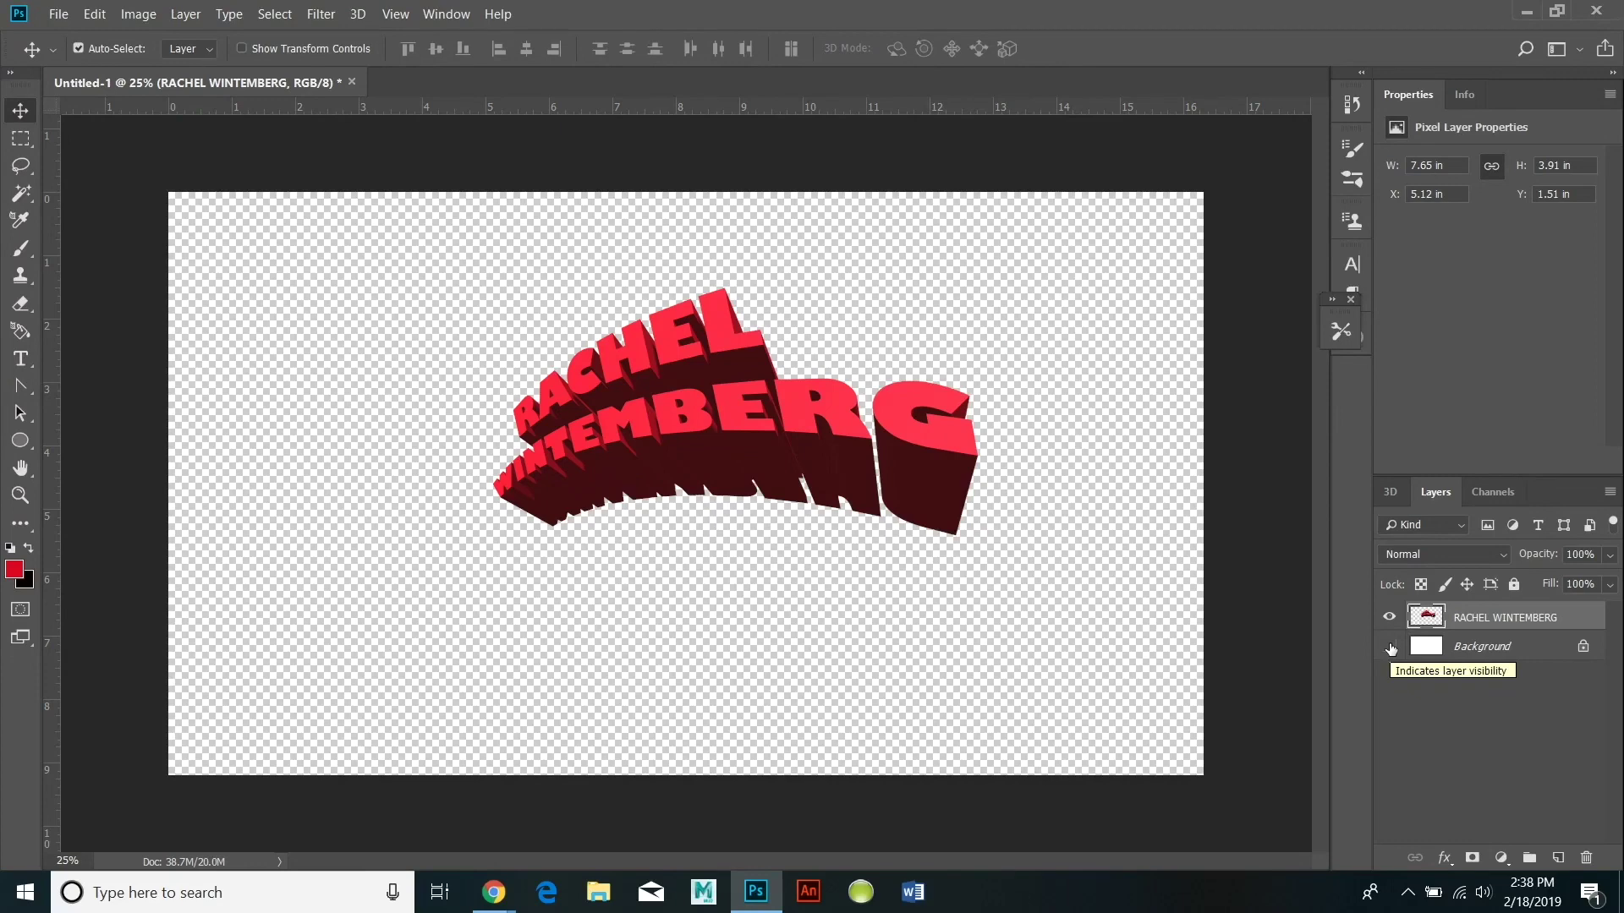